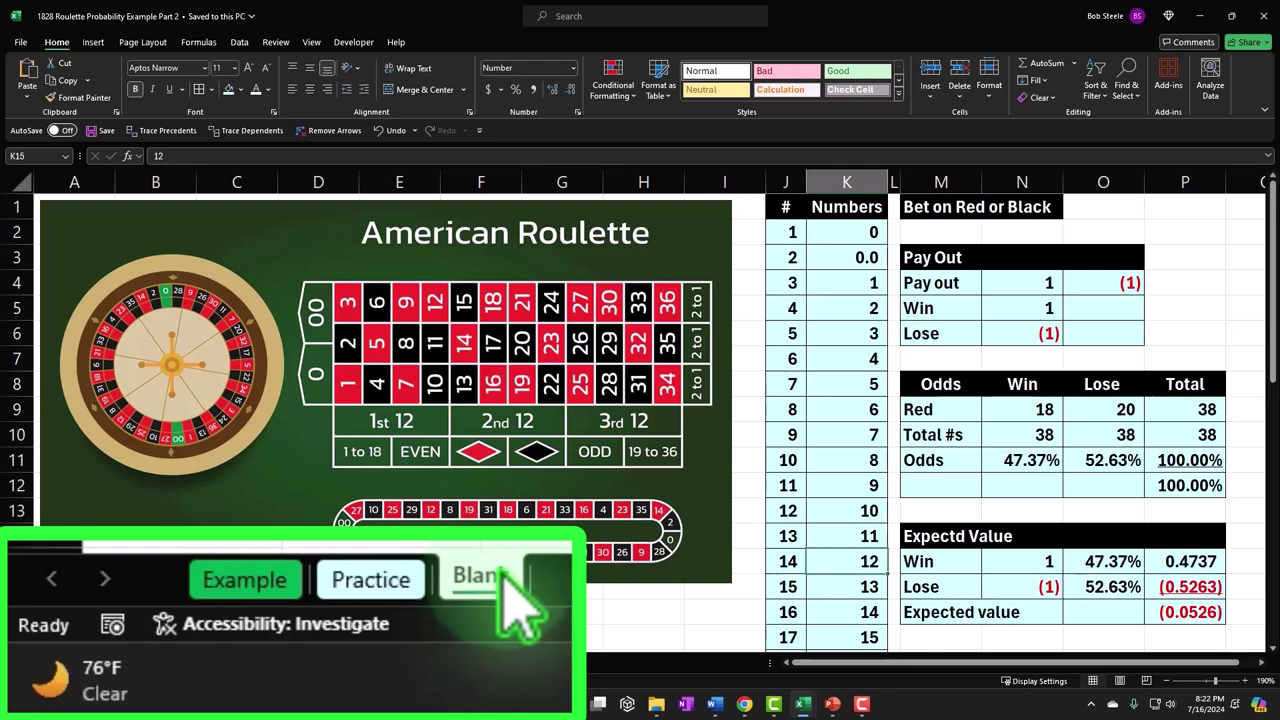
Look over the Odds table's Win heading row, then bring up the finished Example sheet
{"action": "left_click", "coordinate": [921, 388]}
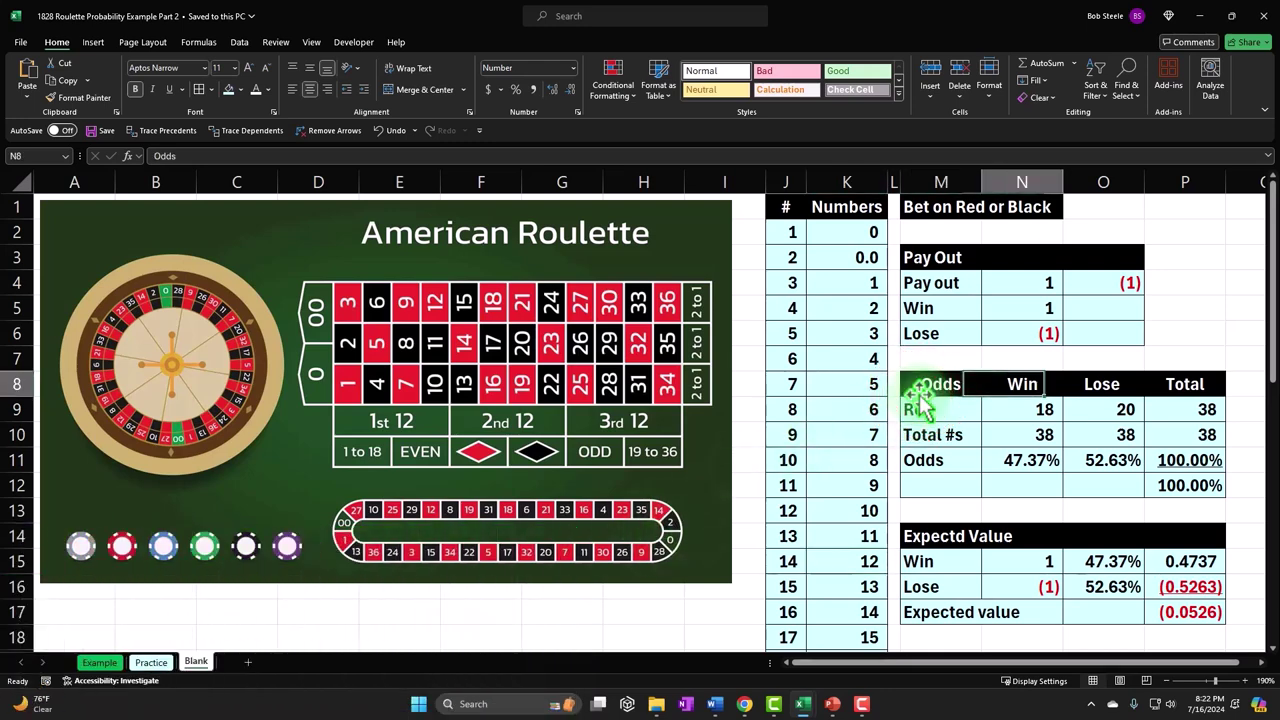
{"action": "key", "text": "Right"}
{"action": "key", "text": "Right"}
{"action": "key", "text": "Right"}
{"action": "key", "text": "Right"}
{"action": "key", "text": "Right"}
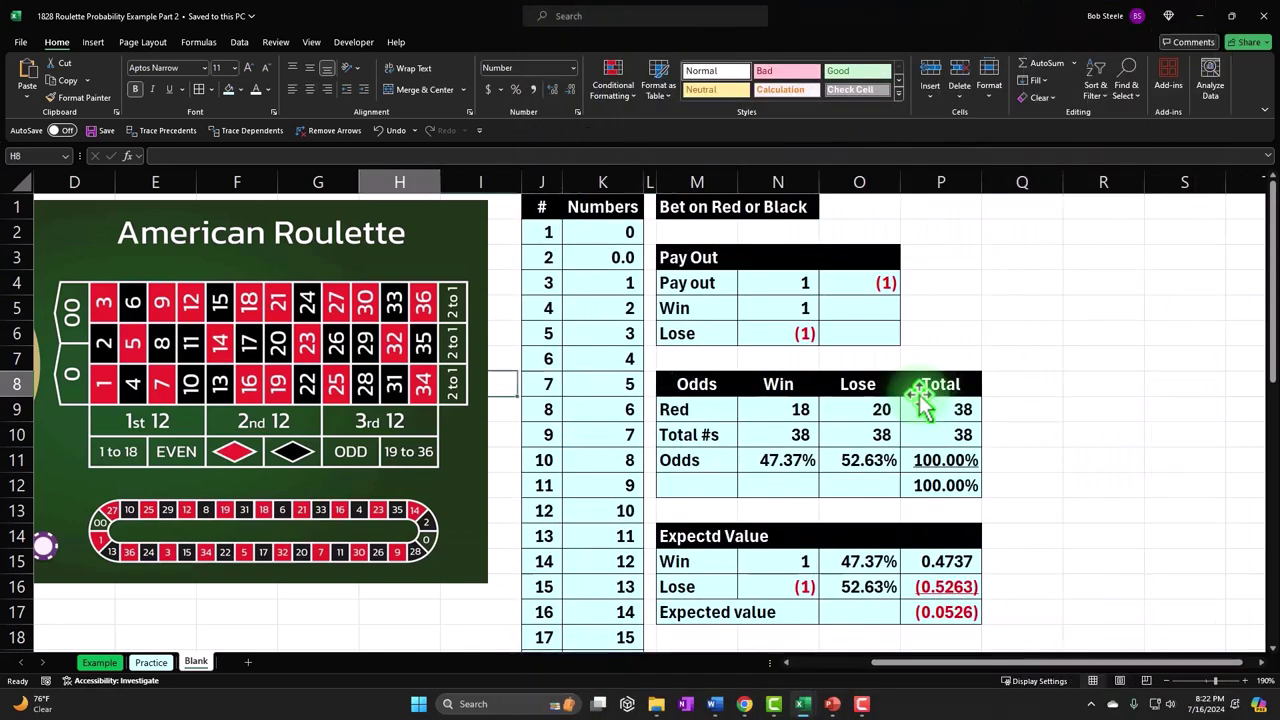
{"action": "key", "text": "Home"}
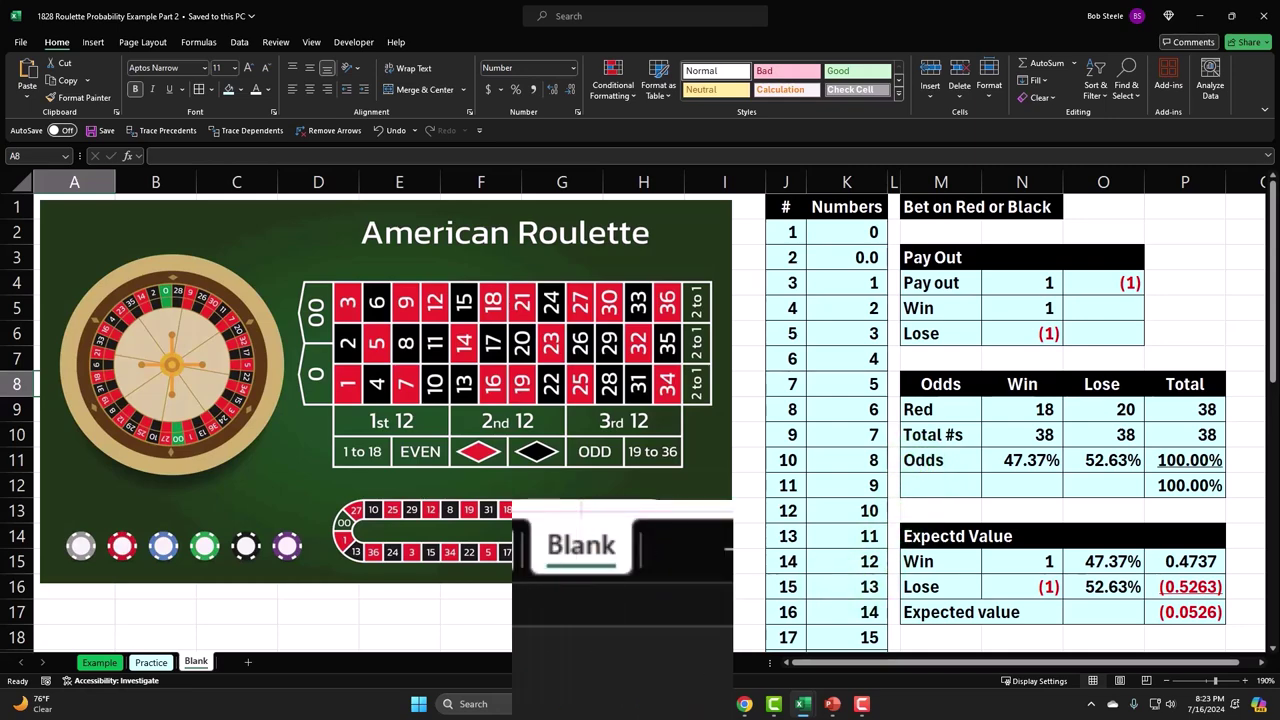
{"action": "left_click", "coordinate": [340, 560]}
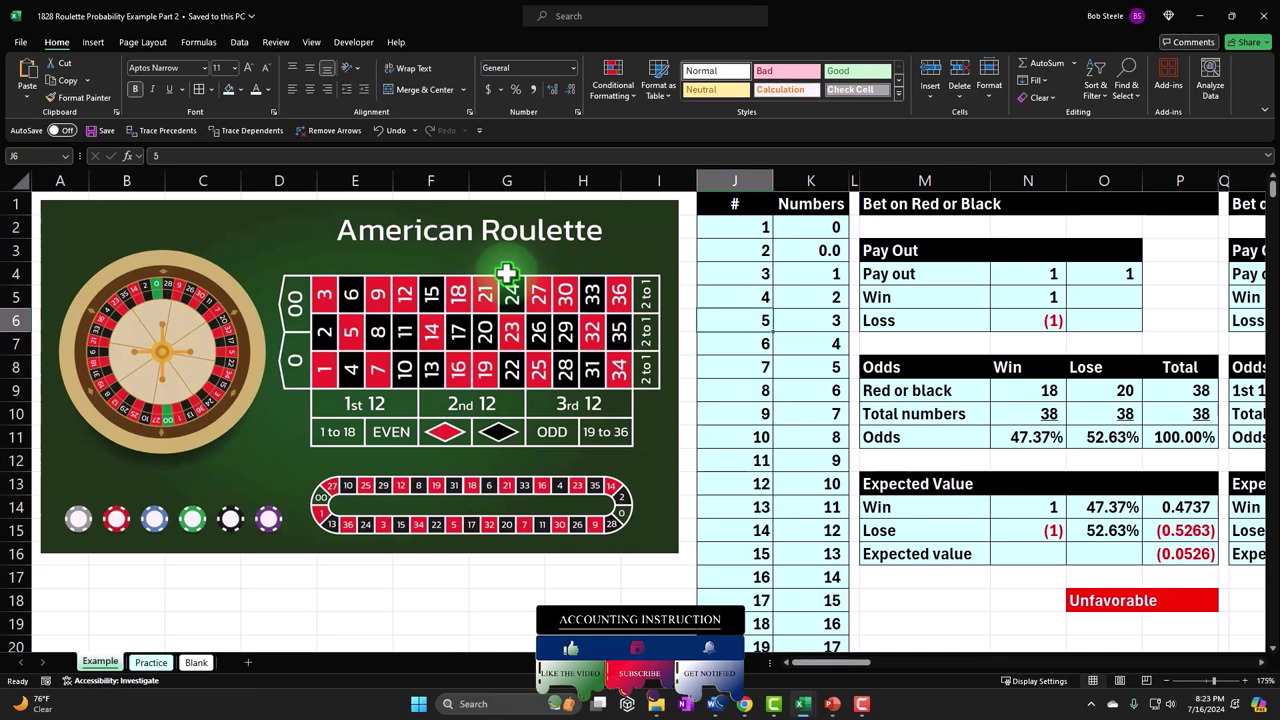
{"action": "left_click", "coordinate": [941, 453]}
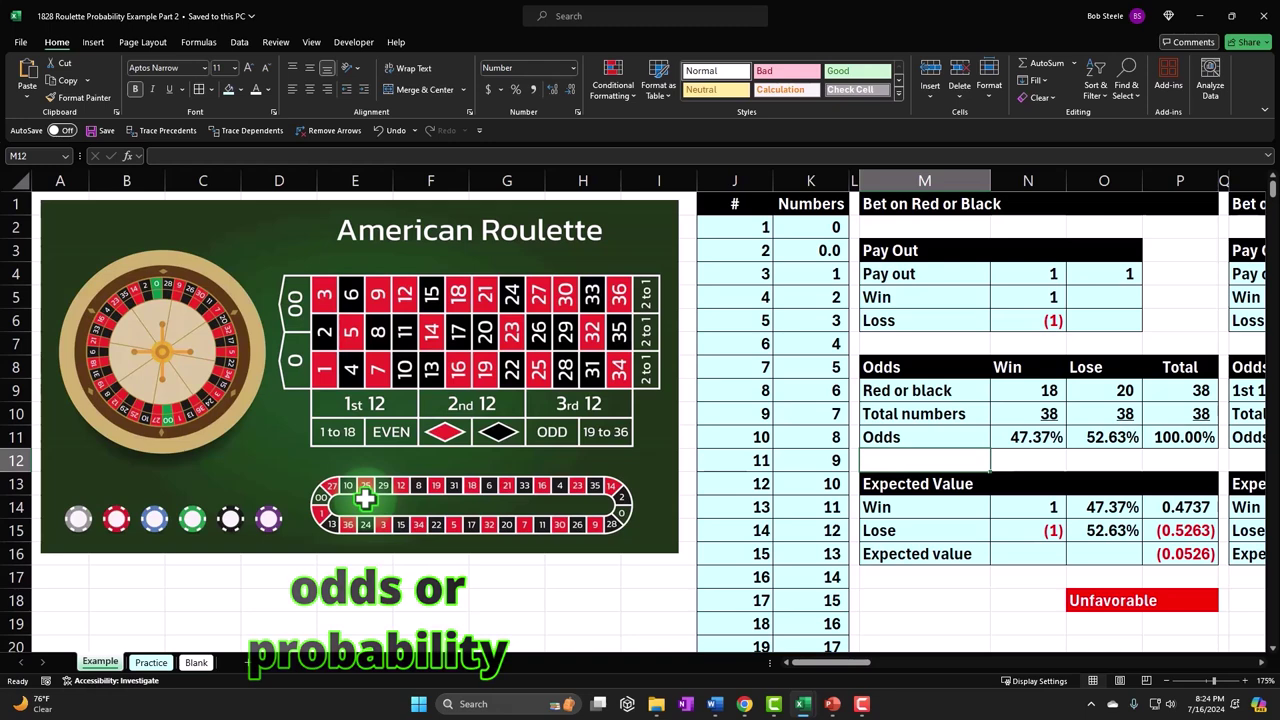
{"action": "left_click", "coordinate": [893, 252]}
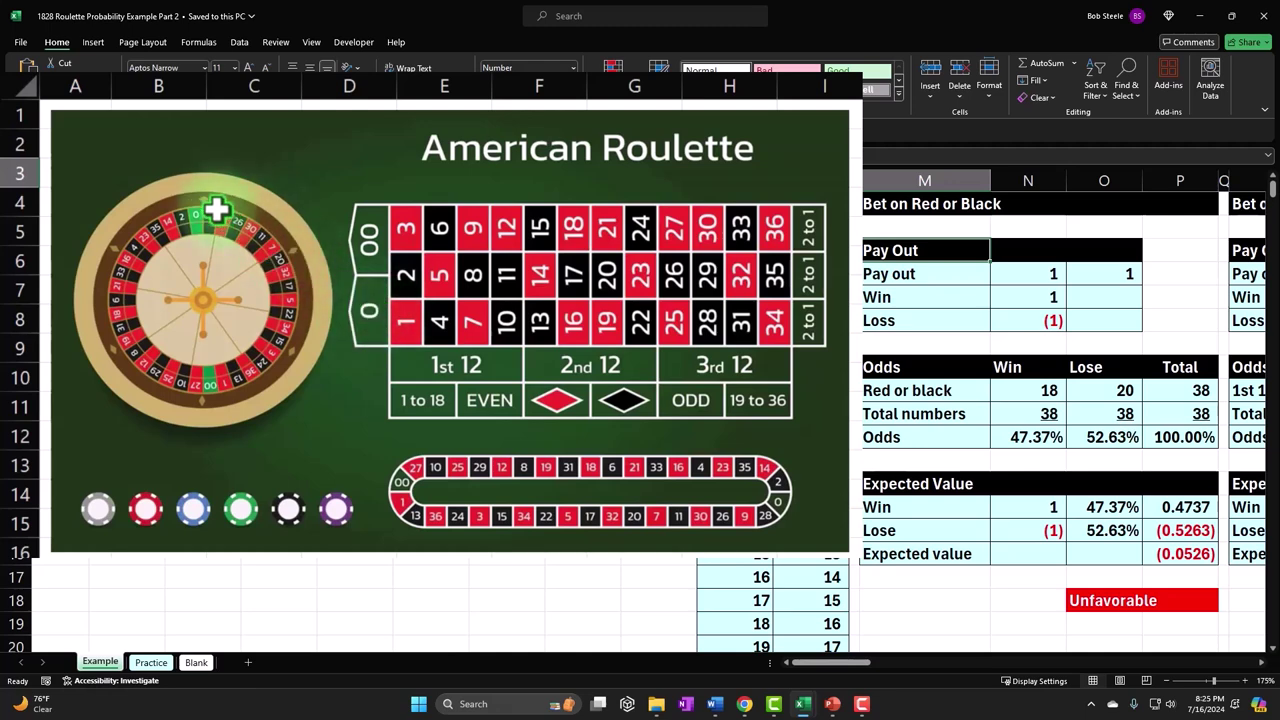
{"action": "left_click", "coordinate": [1006, 395]}
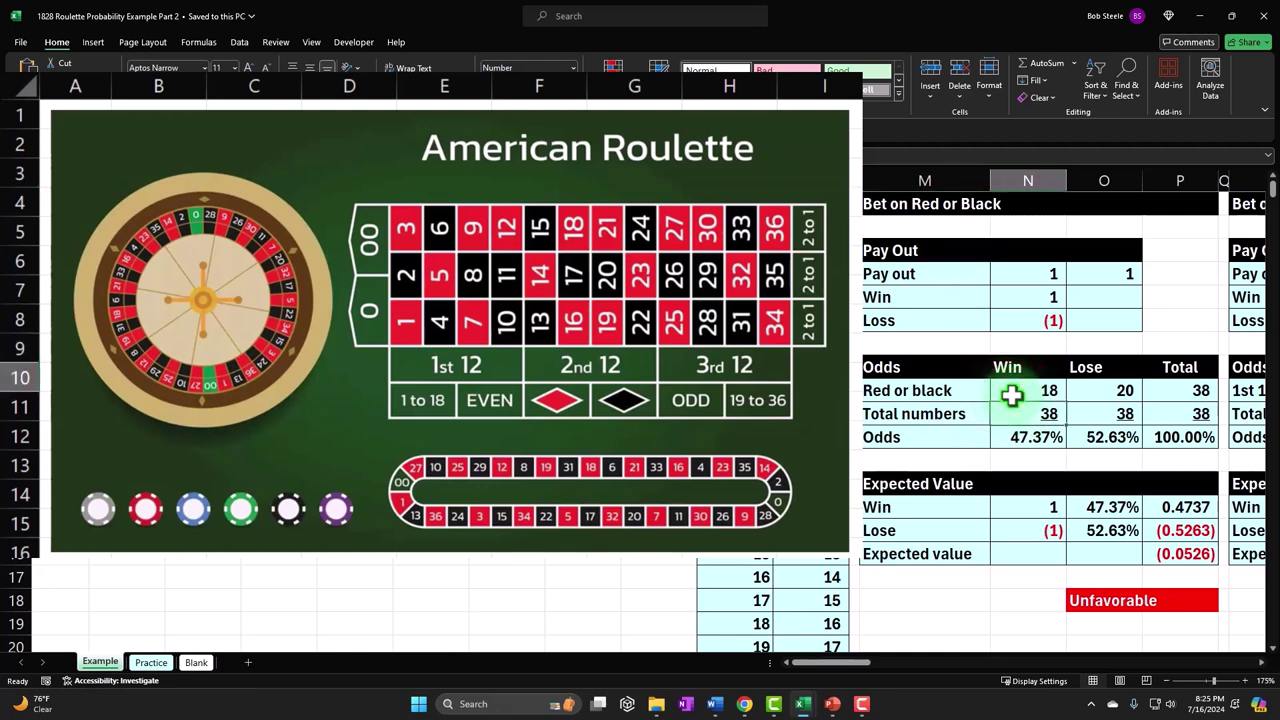
{"action": "key", "text": "Right"}
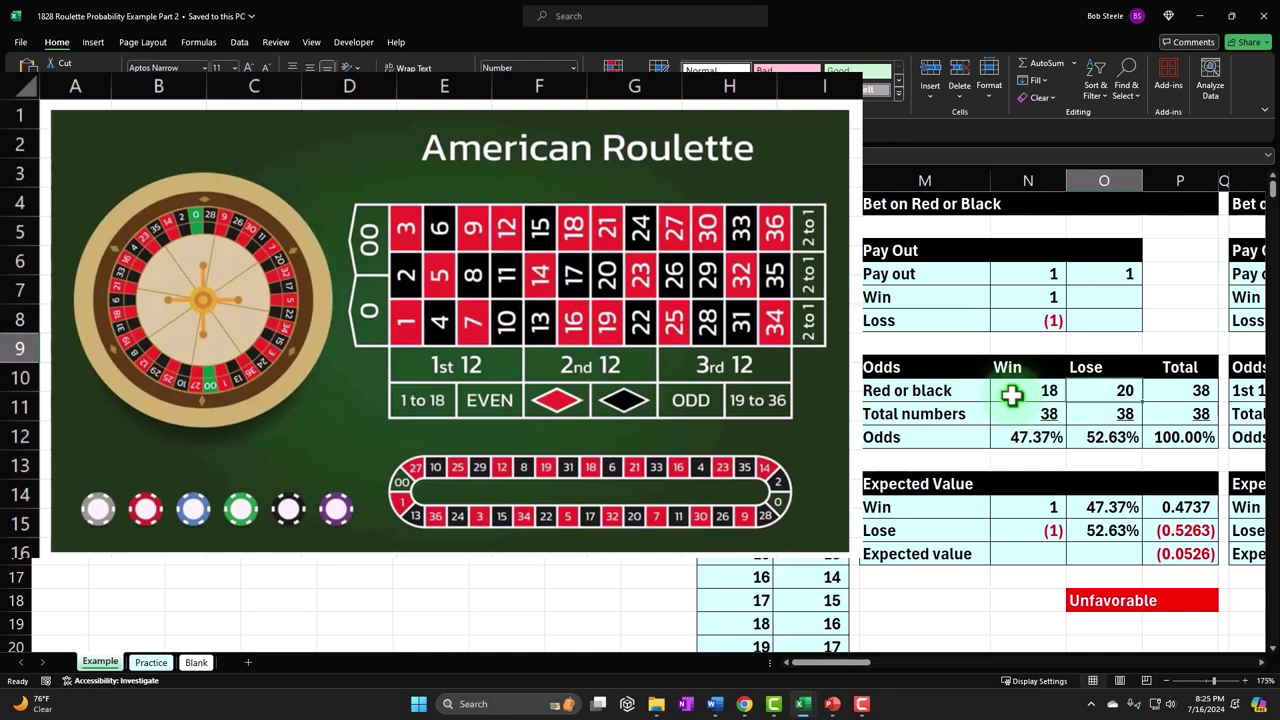
{"action": "key", "text": "Left"}
{"action": "key", "text": "Down"}
{"action": "key", "text": "Down"}
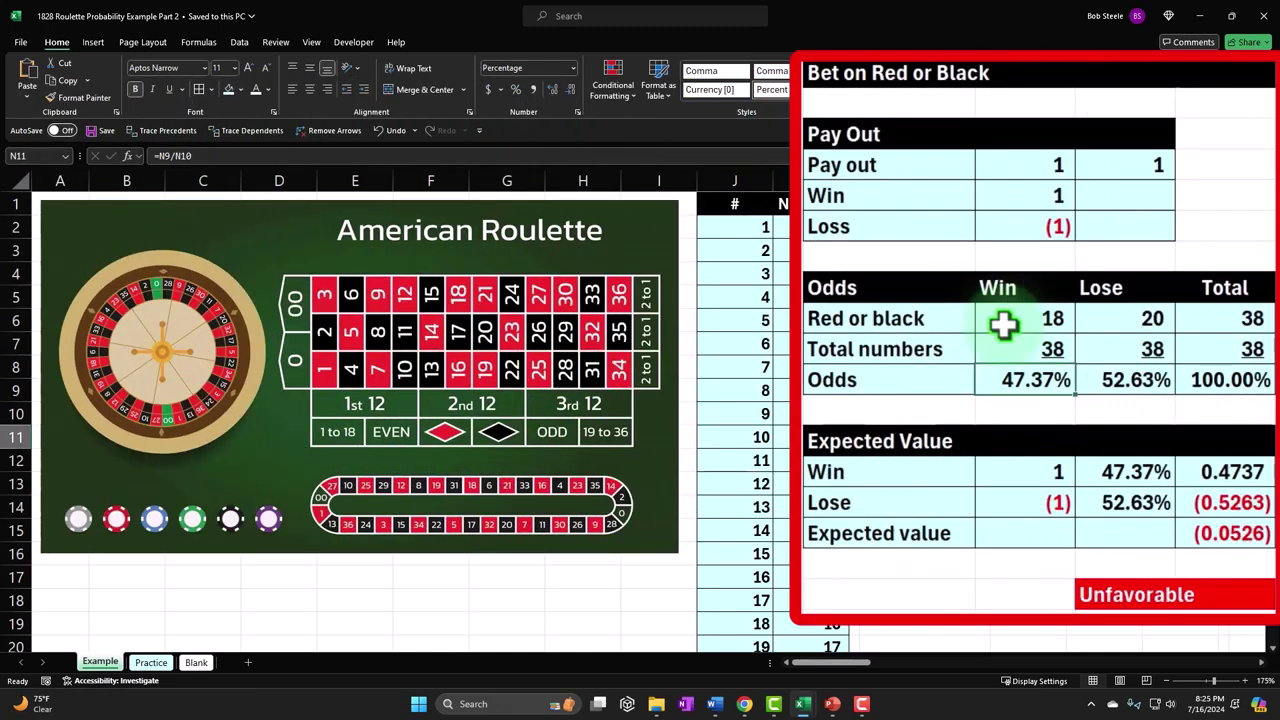
{"action": "key", "text": "Right"}
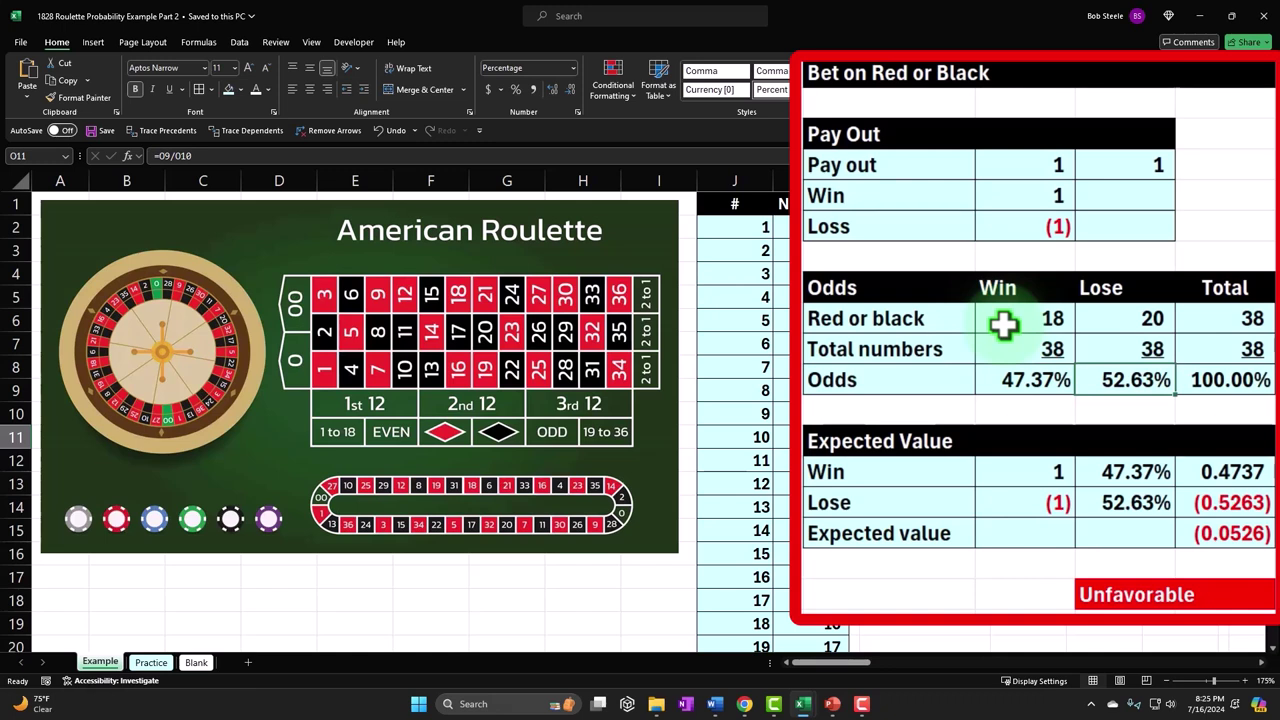
{"action": "left_click_drag", "start_coordinate": [1057, 175], "coordinate": [1128, 167]}
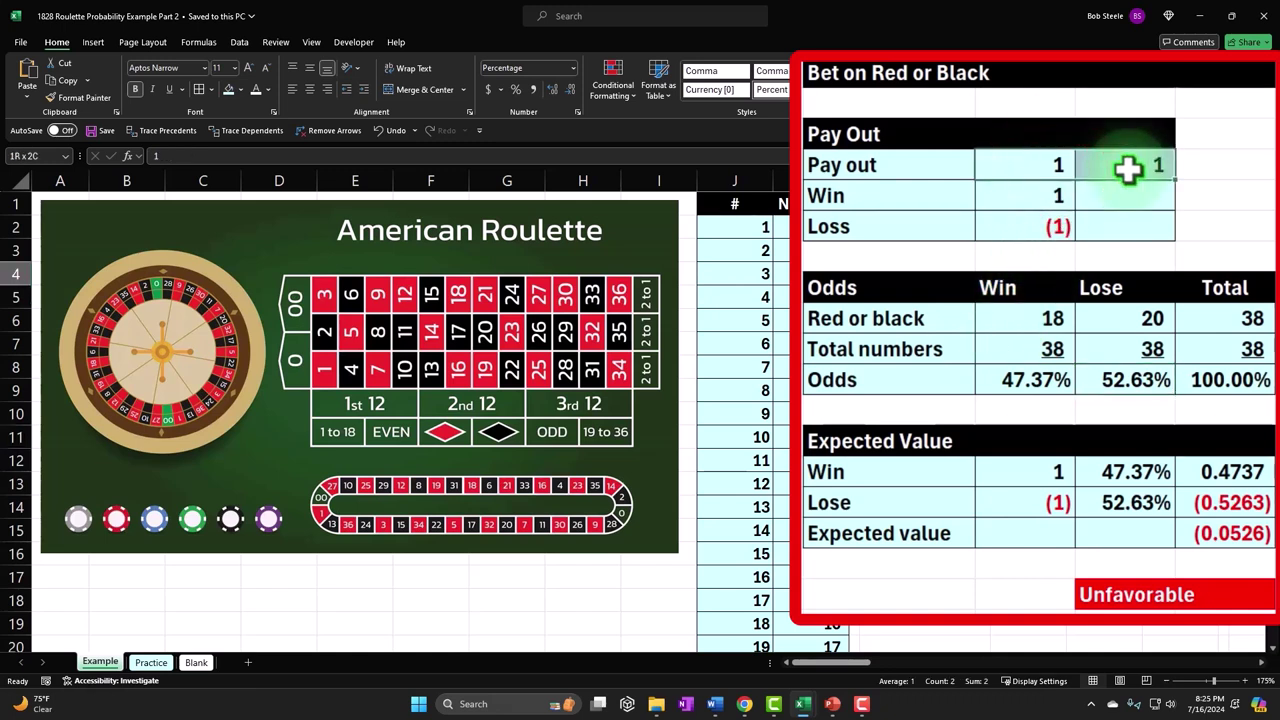
{"action": "left_click_drag", "start_coordinate": [1048, 317], "coordinate": [1086, 318]}
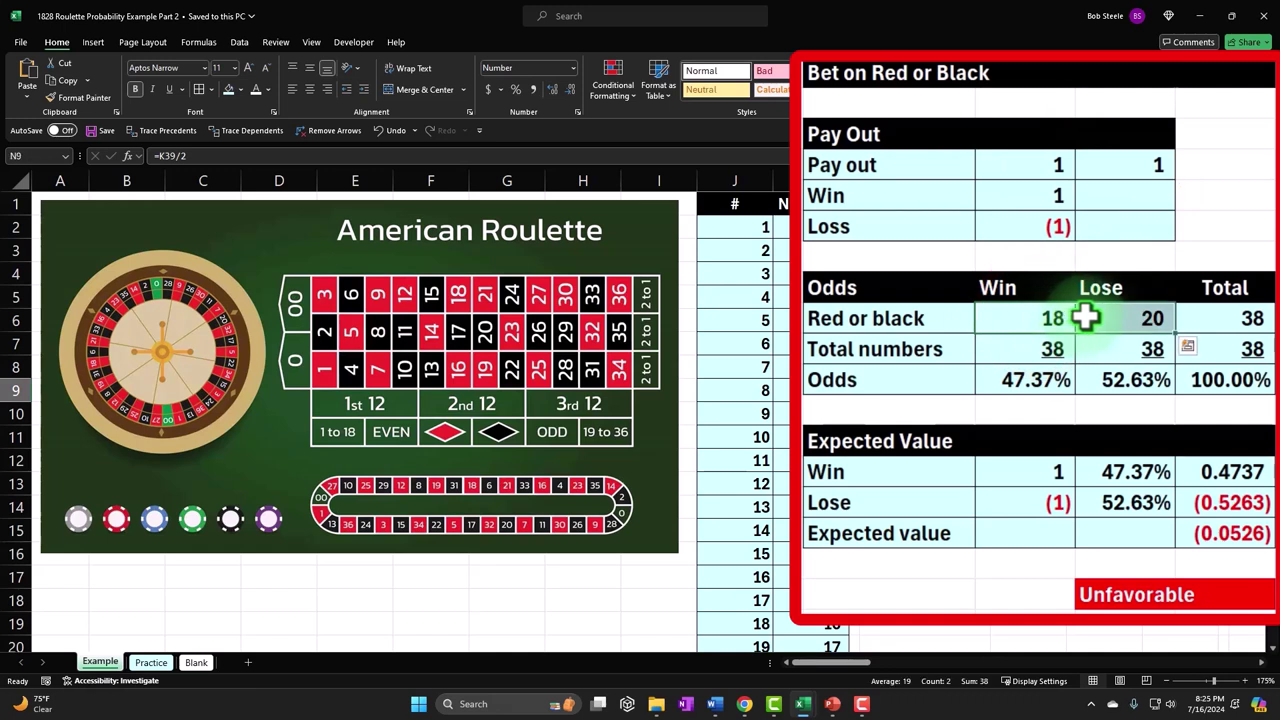
{"action": "key", "text": "Down"}
{"action": "key", "text": "Down"}
{"action": "key", "text": "Down"}
{"action": "key", "text": "Down"}
{"action": "key", "text": "Down"}
{"action": "key", "text": "Down"}
{"action": "key", "text": "Down"}
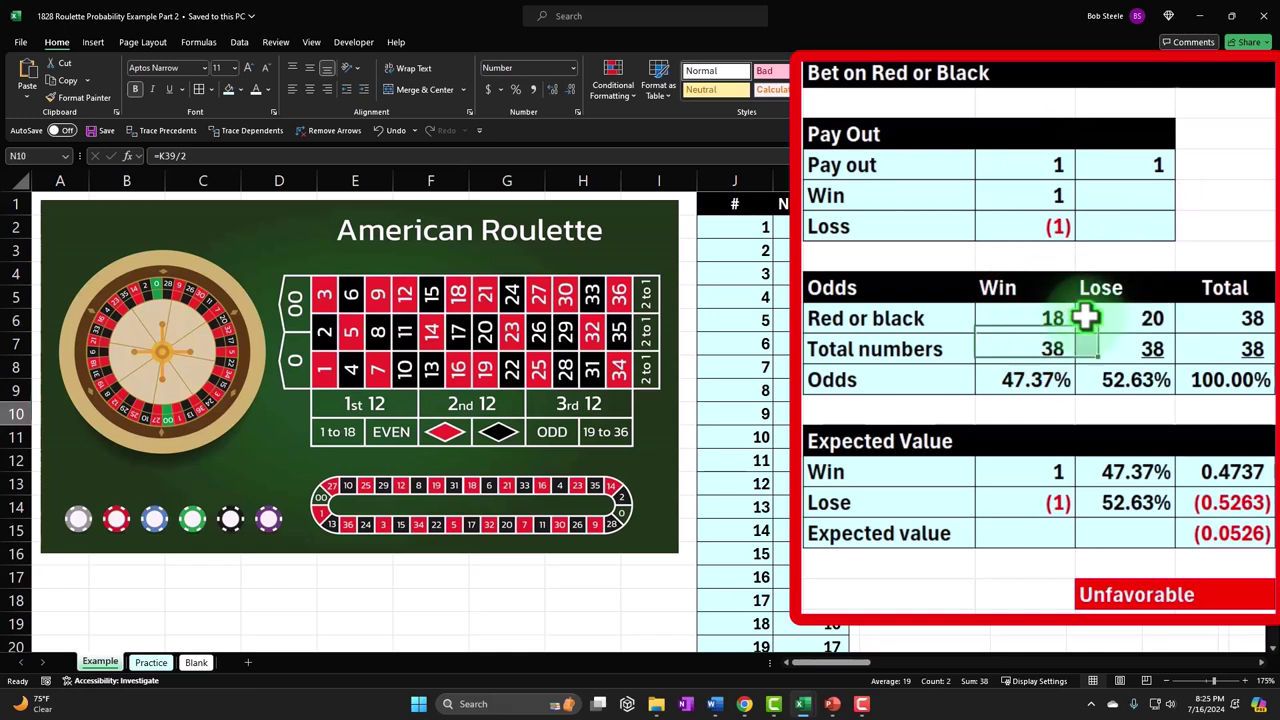
{"action": "key", "text": "Right"}
{"action": "key", "text": "Right"}
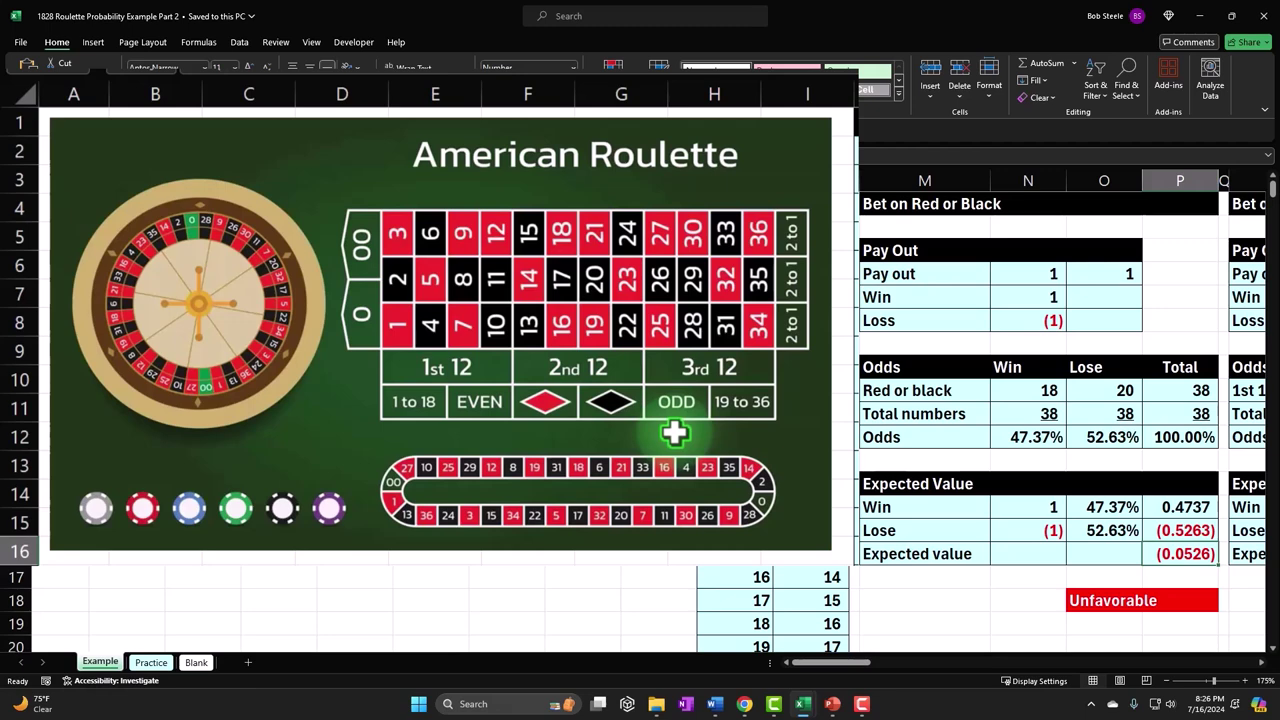
{"action": "left_click", "coordinate": [1016, 309]}
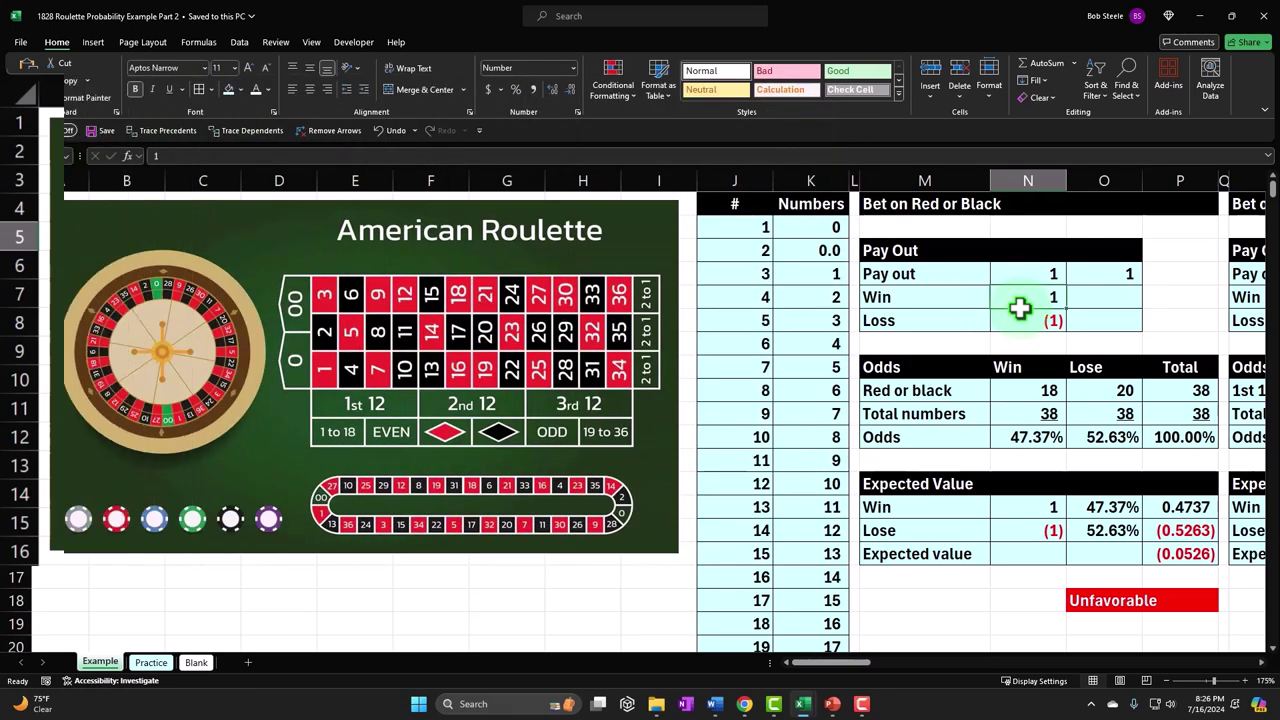
{"action": "key", "text": "Right"}
{"action": "key", "text": "Right"}
{"action": "key", "text": "Right"}
{"action": "key", "text": "Right"}
{"action": "key", "text": "Right"}
{"action": "key", "text": "Right"}
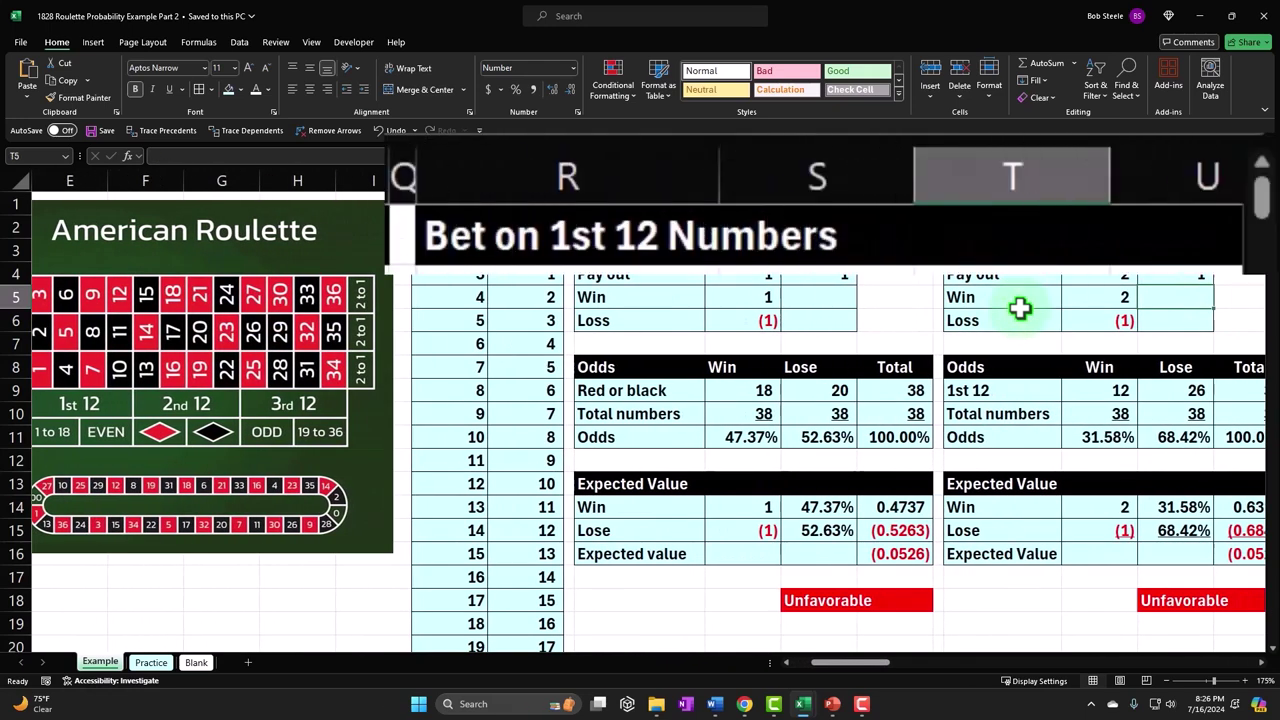
{"action": "left_click", "coordinate": [733, 527]}
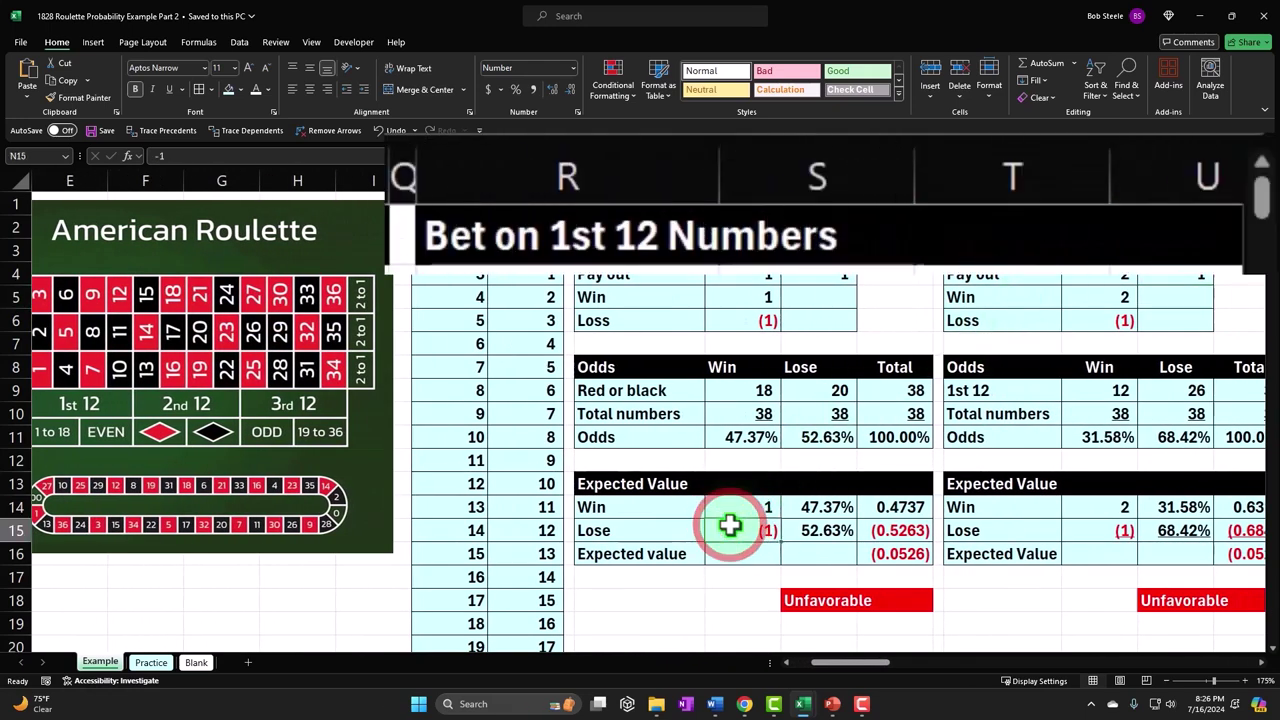
{"action": "key", "text": "Home"}
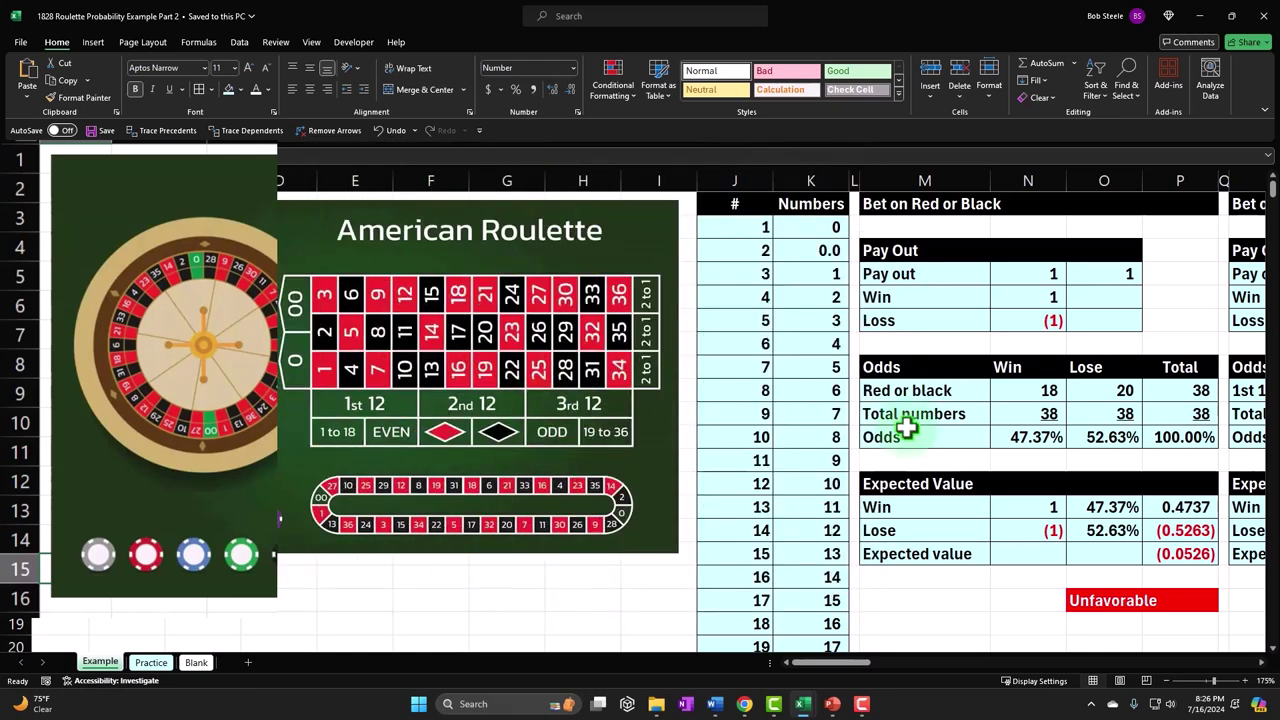
{"action": "left_click", "coordinate": [1174, 556]}
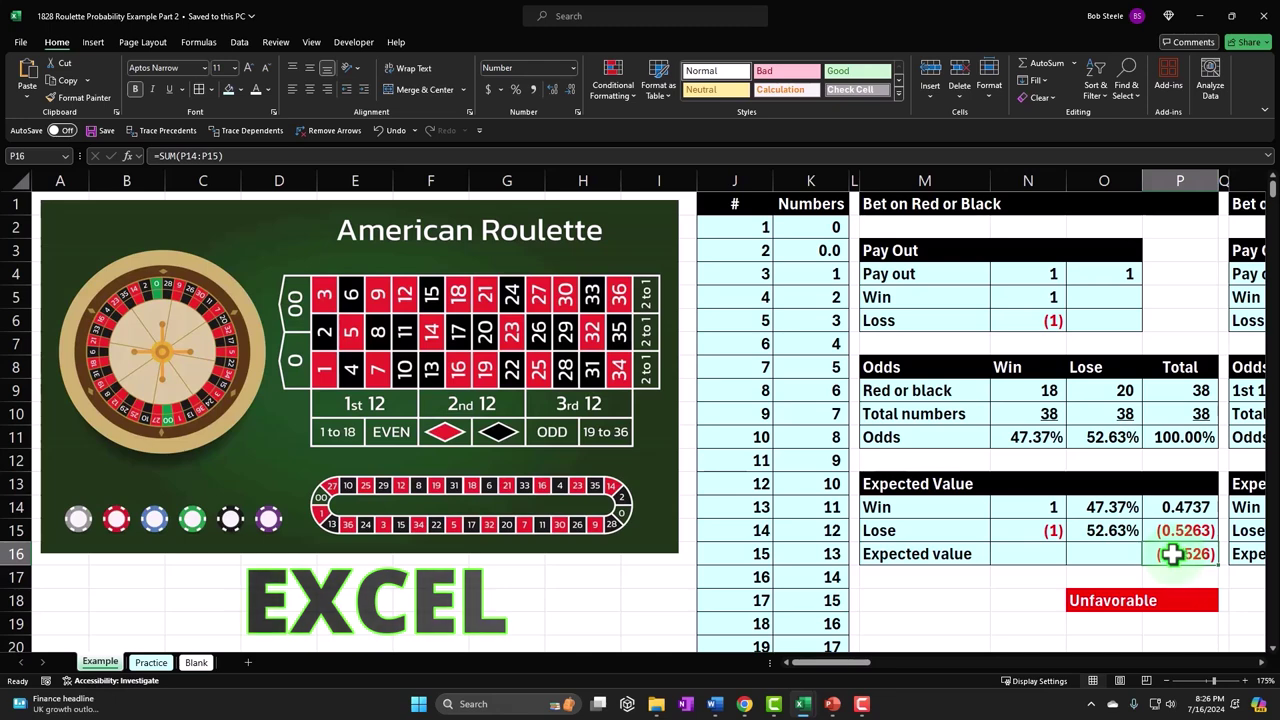
Go through the Practice sheet to the Blank sheet and select header cells J1:M2
{"action": "left_click", "coordinate": [165, 664]}
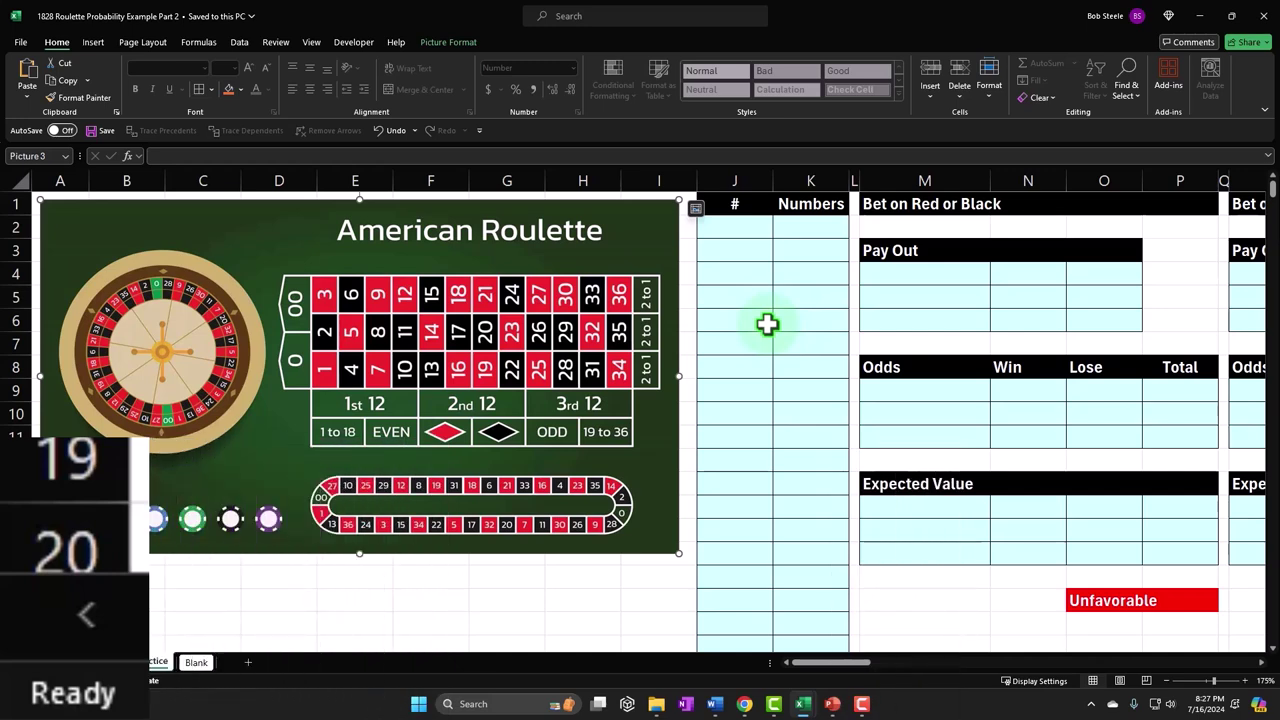
{"action": "left_click", "coordinate": [195, 664]}
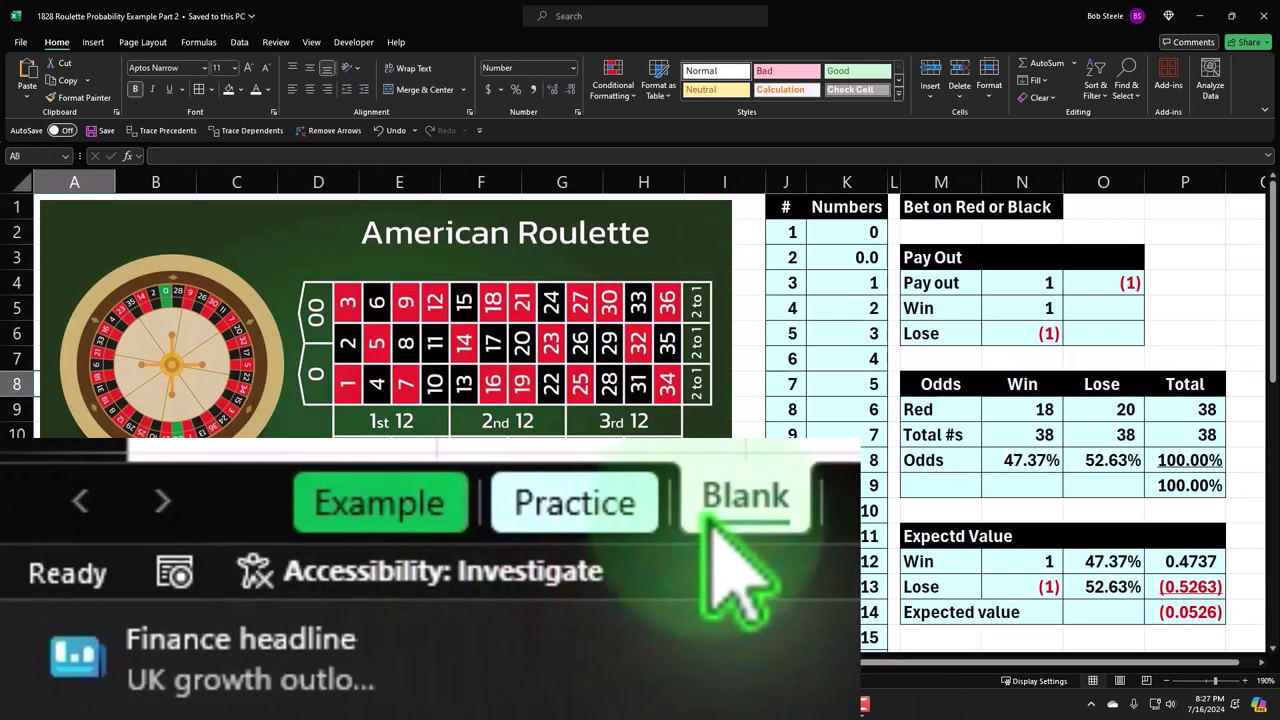
{"action": "left_click", "coordinate": [796, 206]}
{"action": "left_click_drag", "start_coordinate": [796, 206], "coordinate": [940, 245]}
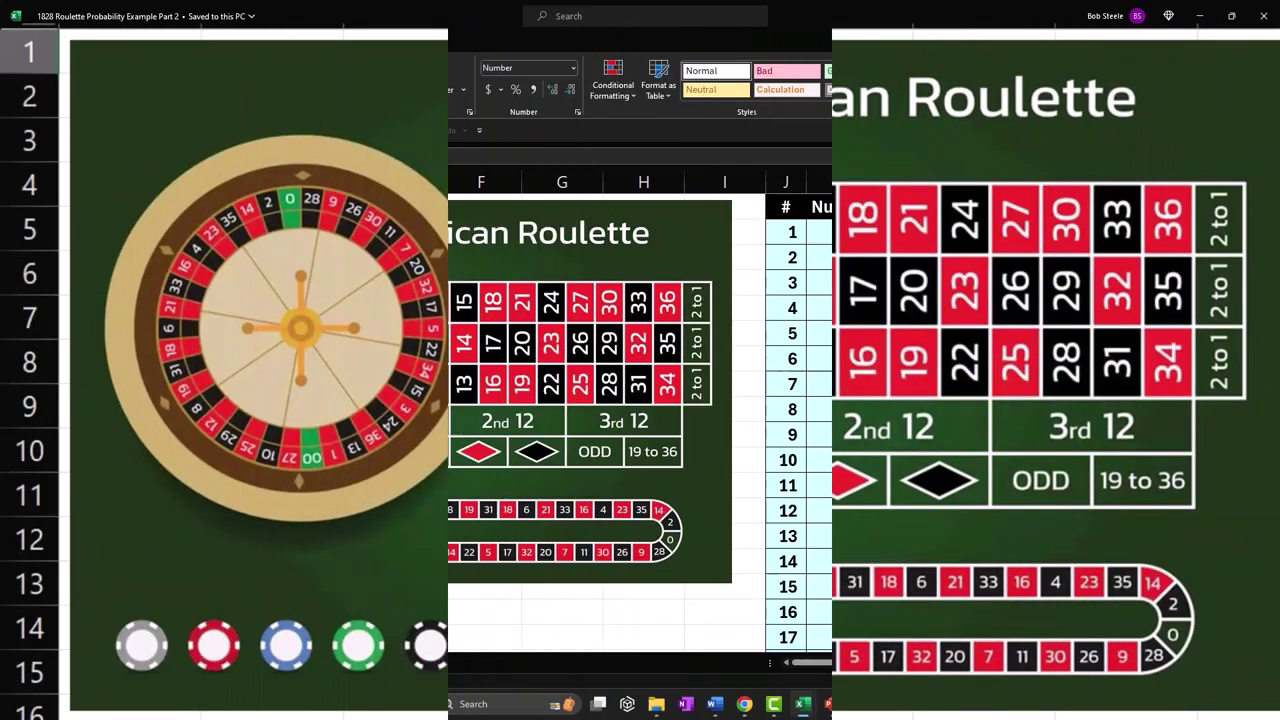
{"action": "scroll", "coordinate": [1108, 207], "scroll_direction": "right", "scroll_amount": 1}
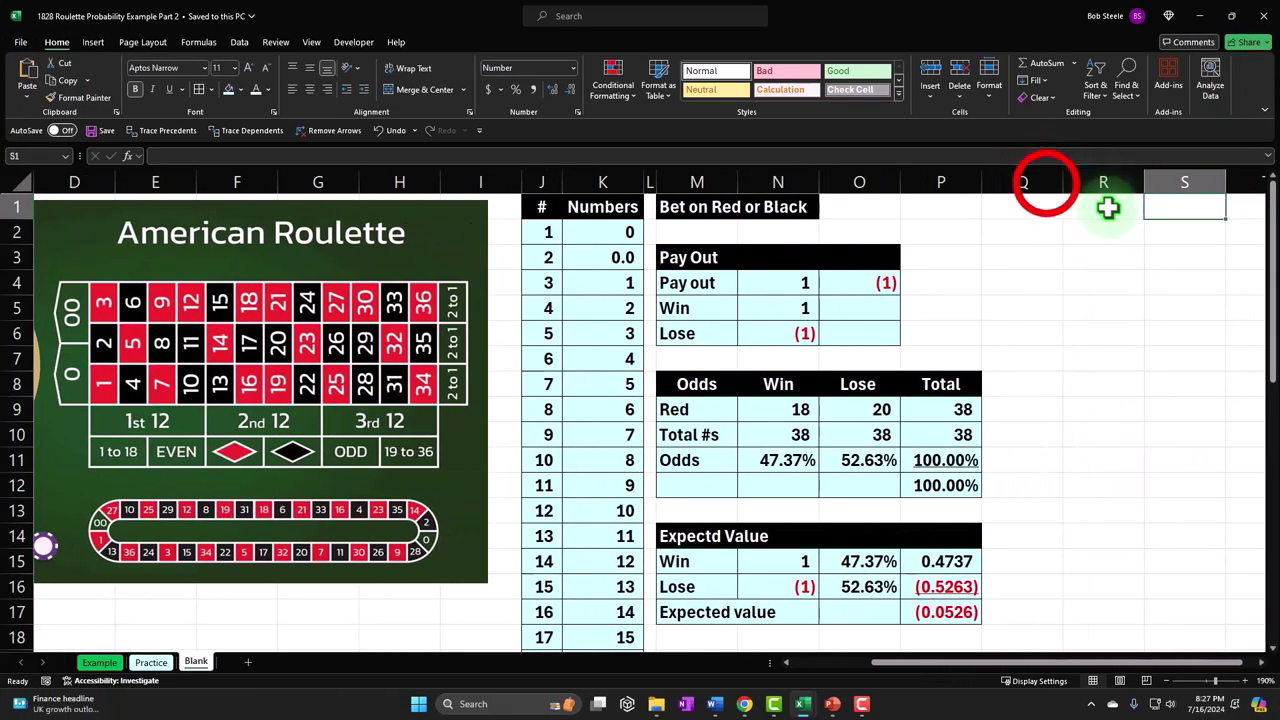
Copy column L's narrow spacer format onto column Q with Format Painter
{"action": "left_click", "coordinate": [1046, 179]}
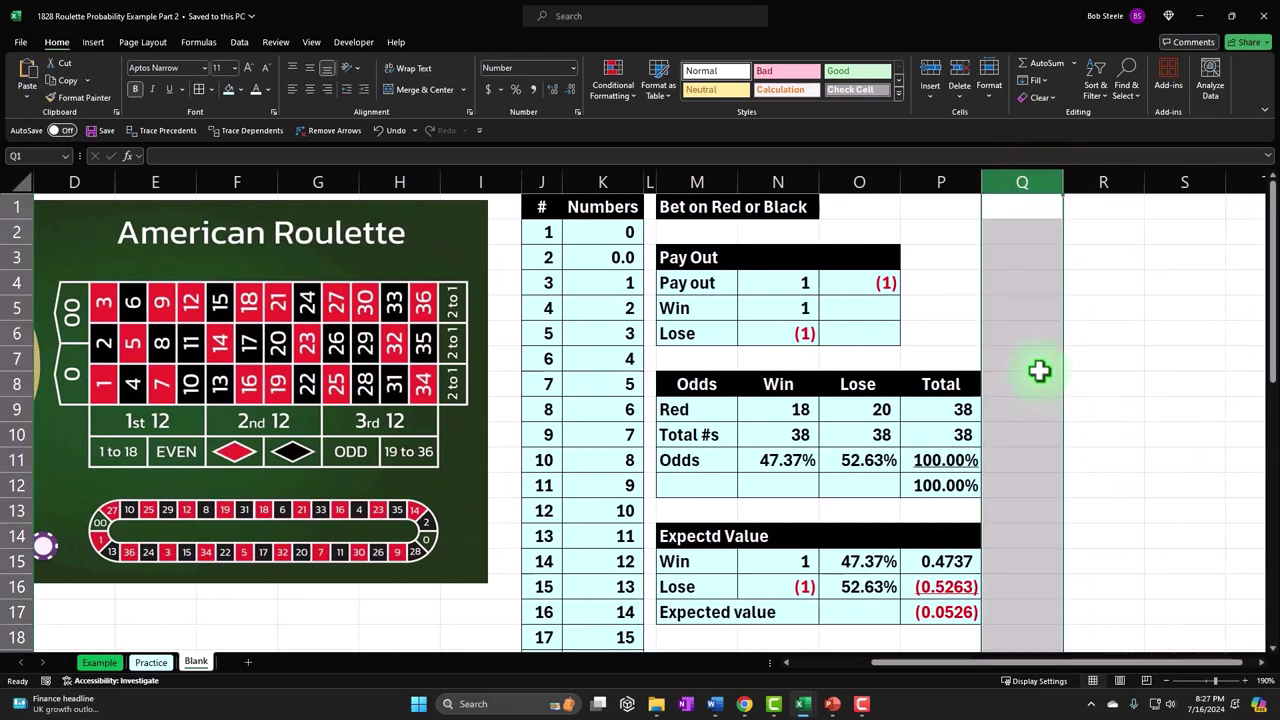
{"action": "left_click", "coordinate": [672, 176]}
{"action": "left_click", "coordinate": [650, 170]}
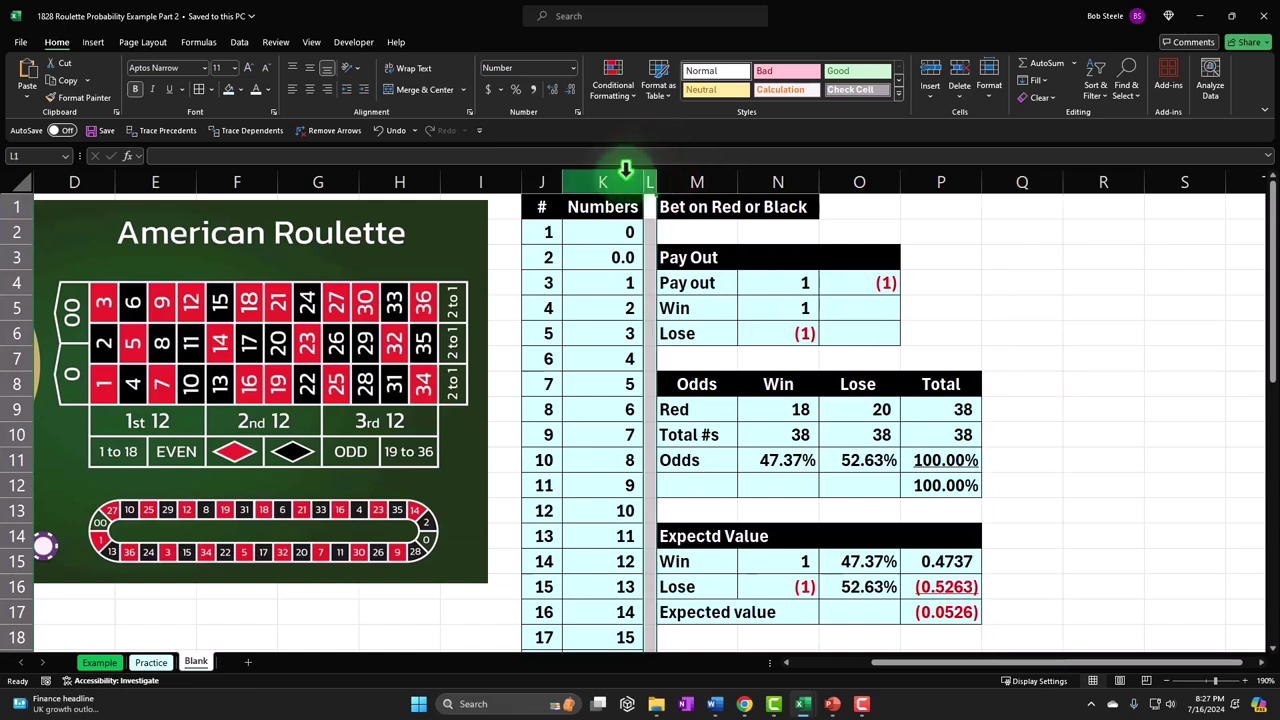
{"action": "left_click", "coordinate": [150, 196]}
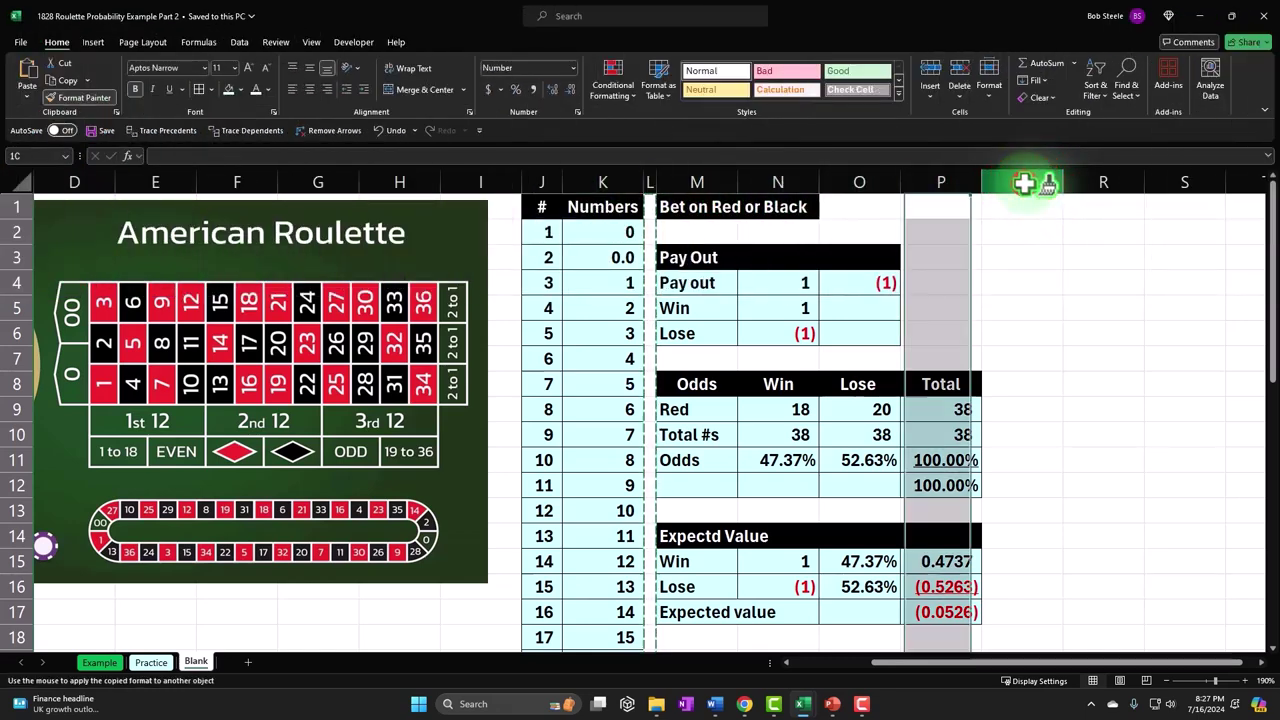
{"action": "left_click", "coordinate": [1100, 208]}
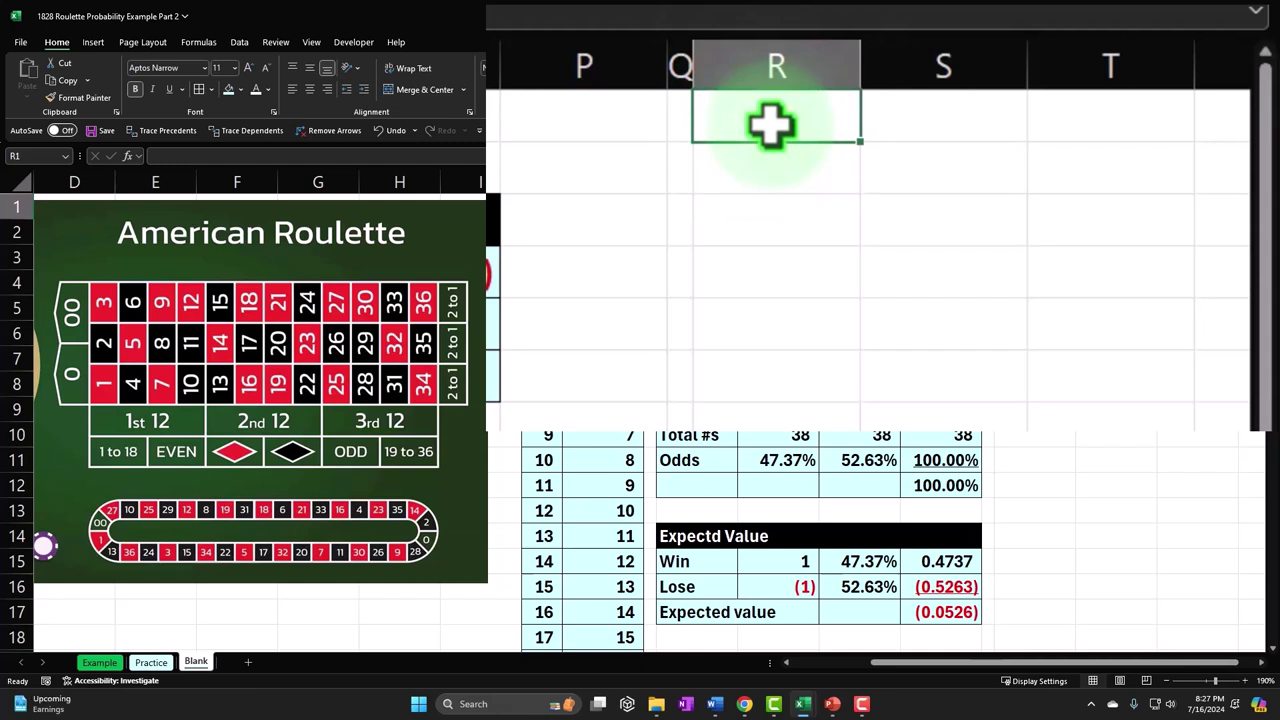
Enter 'Bet on 1st 12 Numbers' in R1 and fill R1:T1 black as a title bar
{"action": "type", "text": "Bet on 1st 1"}
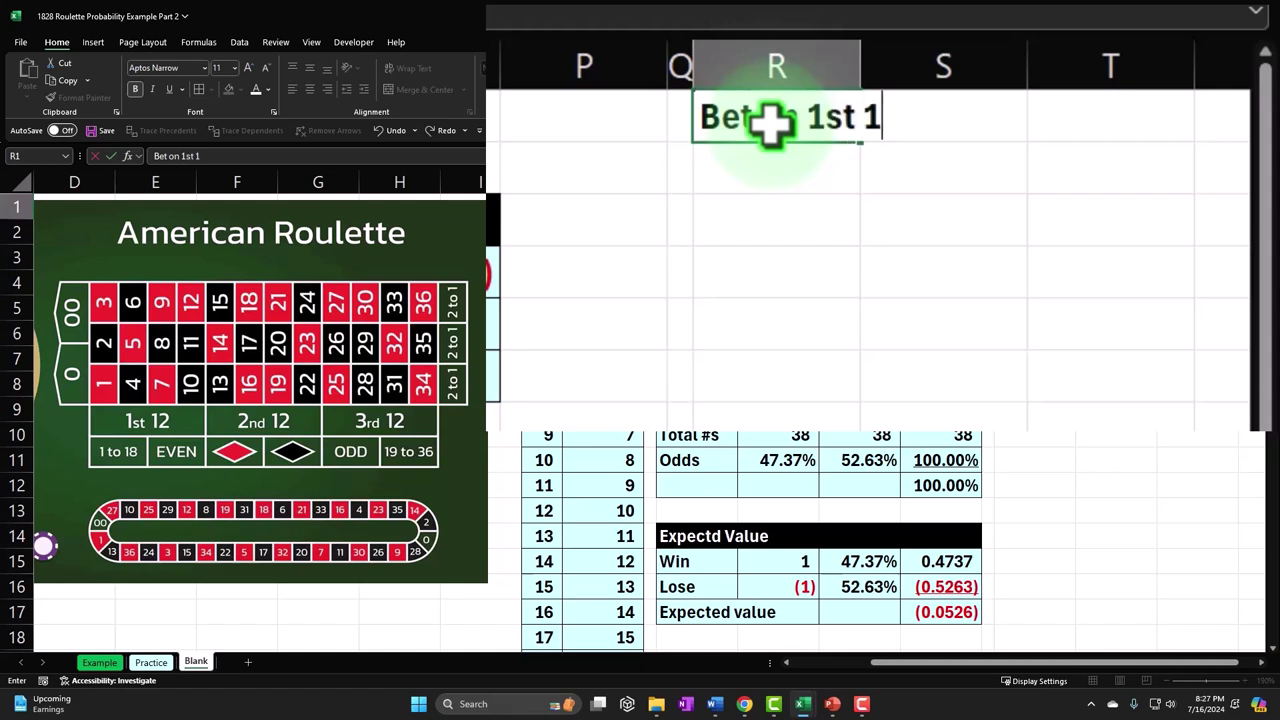
{"action": "type", "text": "2 Numbers"}
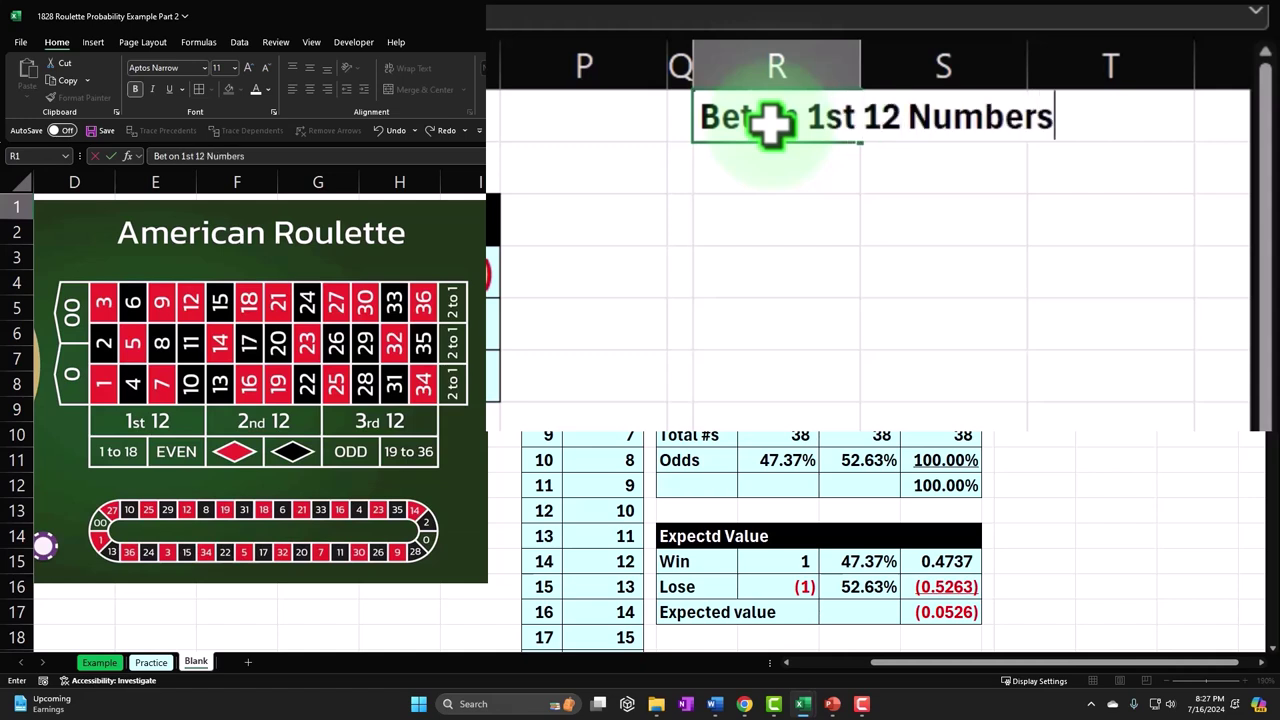
{"action": "key", "text": "Return"}
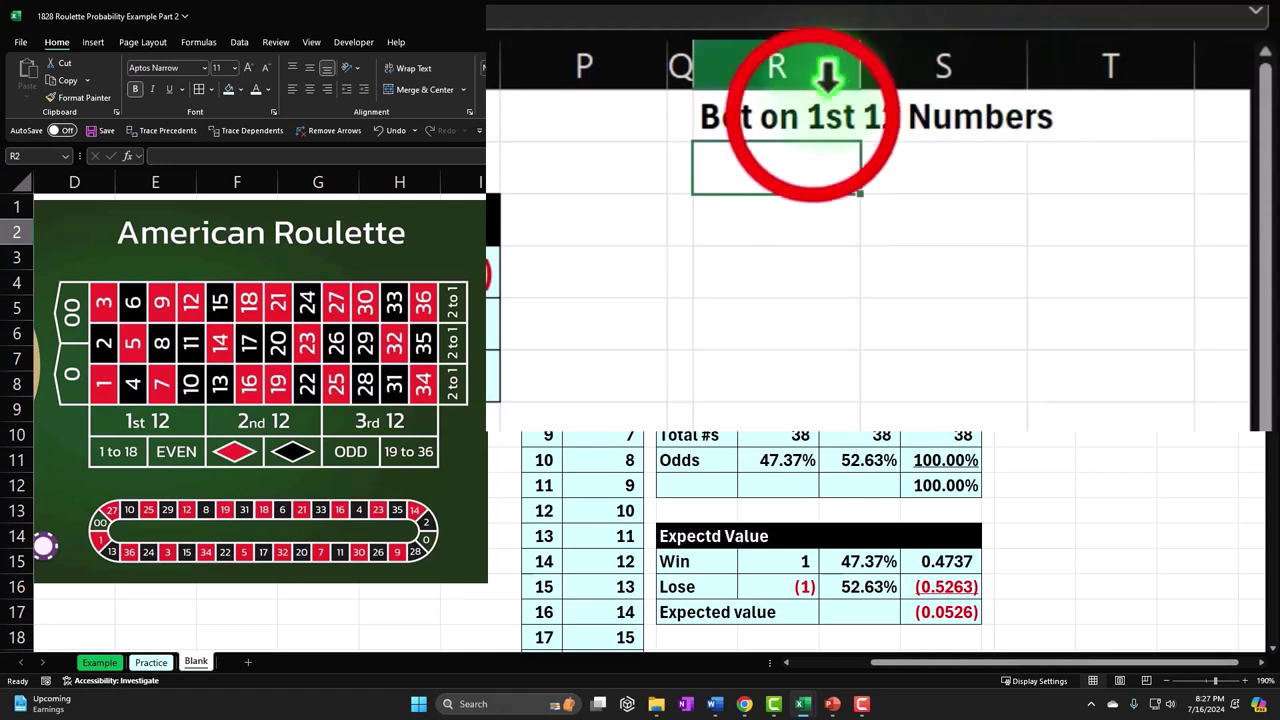
{"action": "left_click", "coordinate": [848, 116]}
{"action": "left_click_drag", "start_coordinate": [848, 116], "coordinate": [1187, 206]}
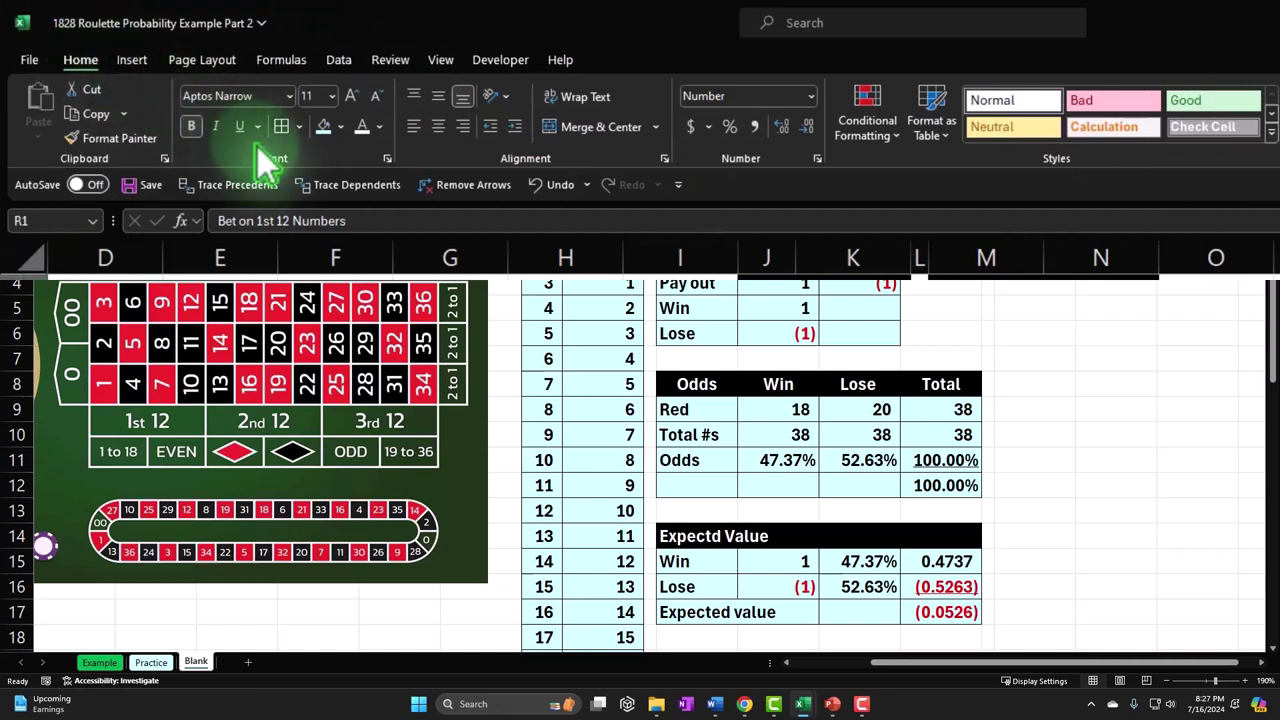
{"action": "left_click", "coordinate": [340, 128]}
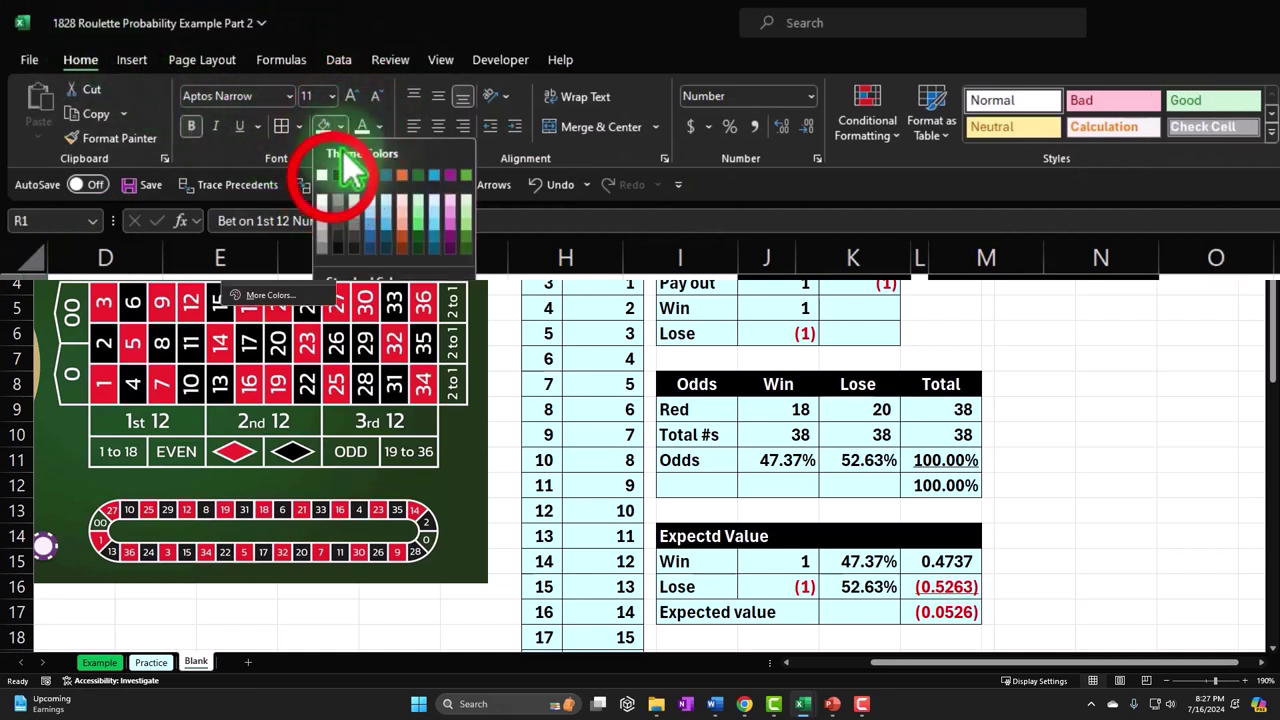
{"action": "left_click", "coordinate": [360, 128]}
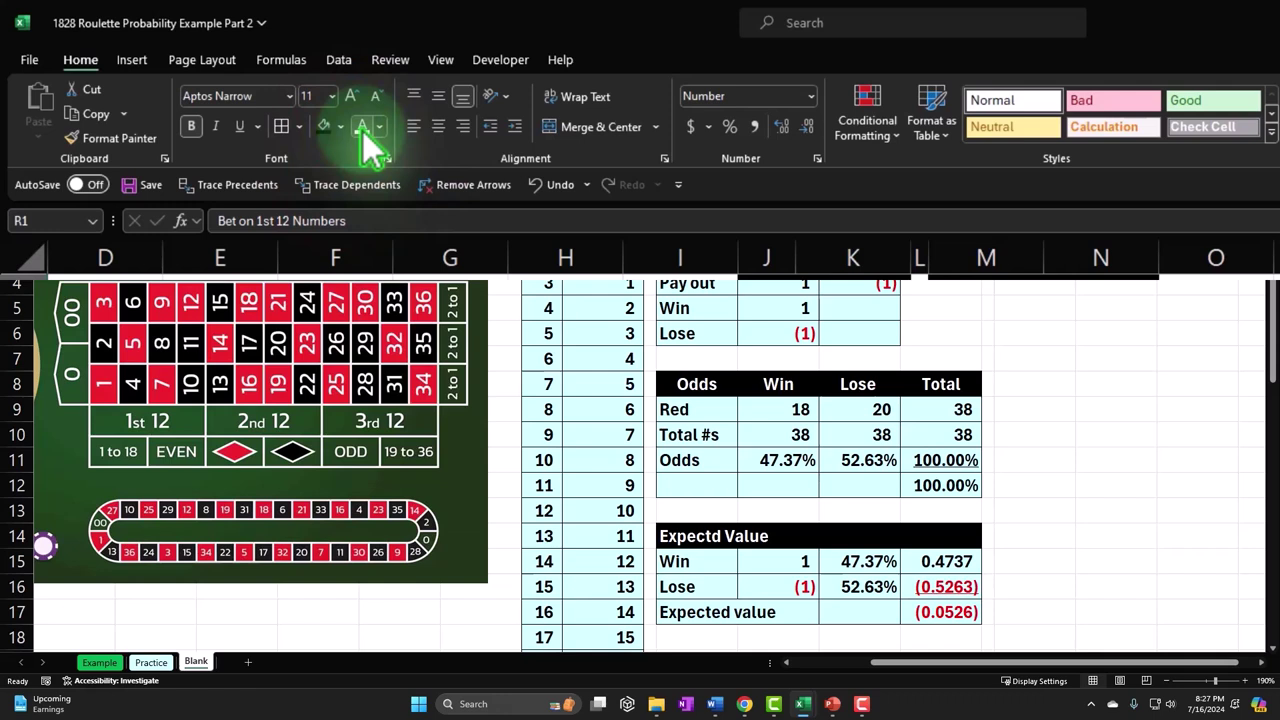
{"action": "left_click", "coordinate": [1071, 334]}
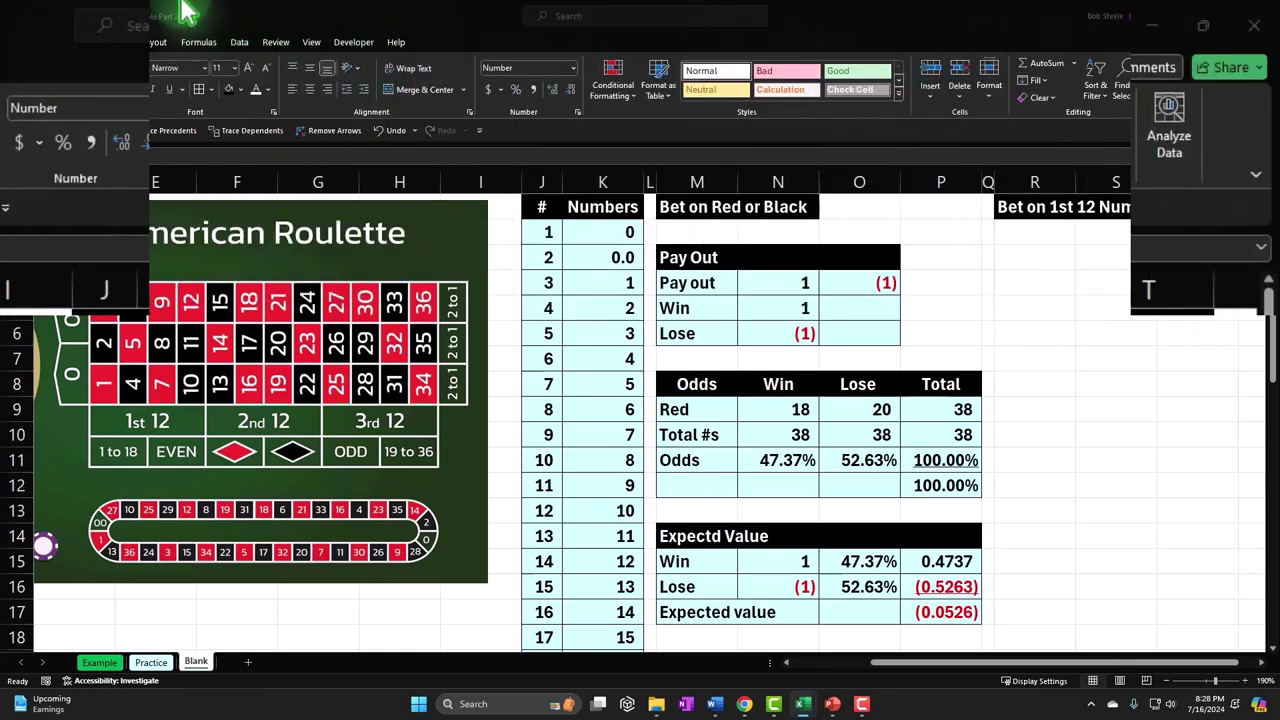
Type 'Payout' in R3 and give R3:T3 the dark header fill
{"action": "left_click", "coordinate": [1019, 259]}
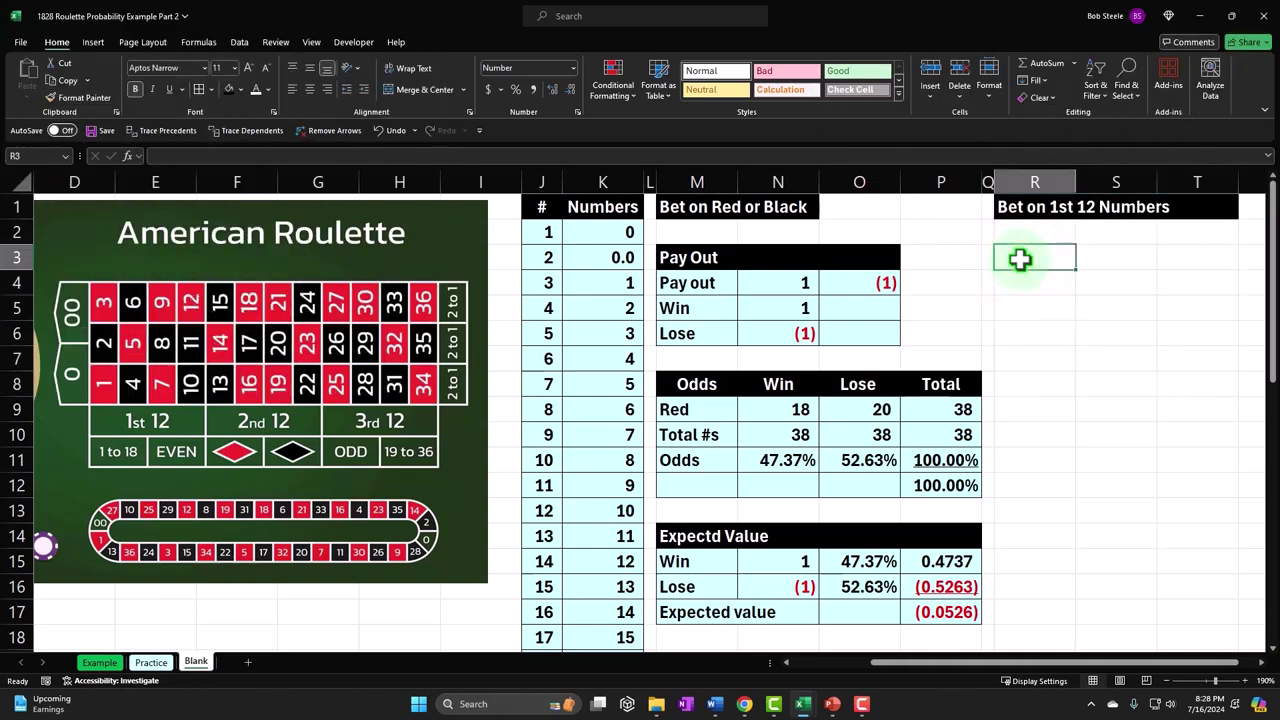
{"action": "type", "text": "Pay"}
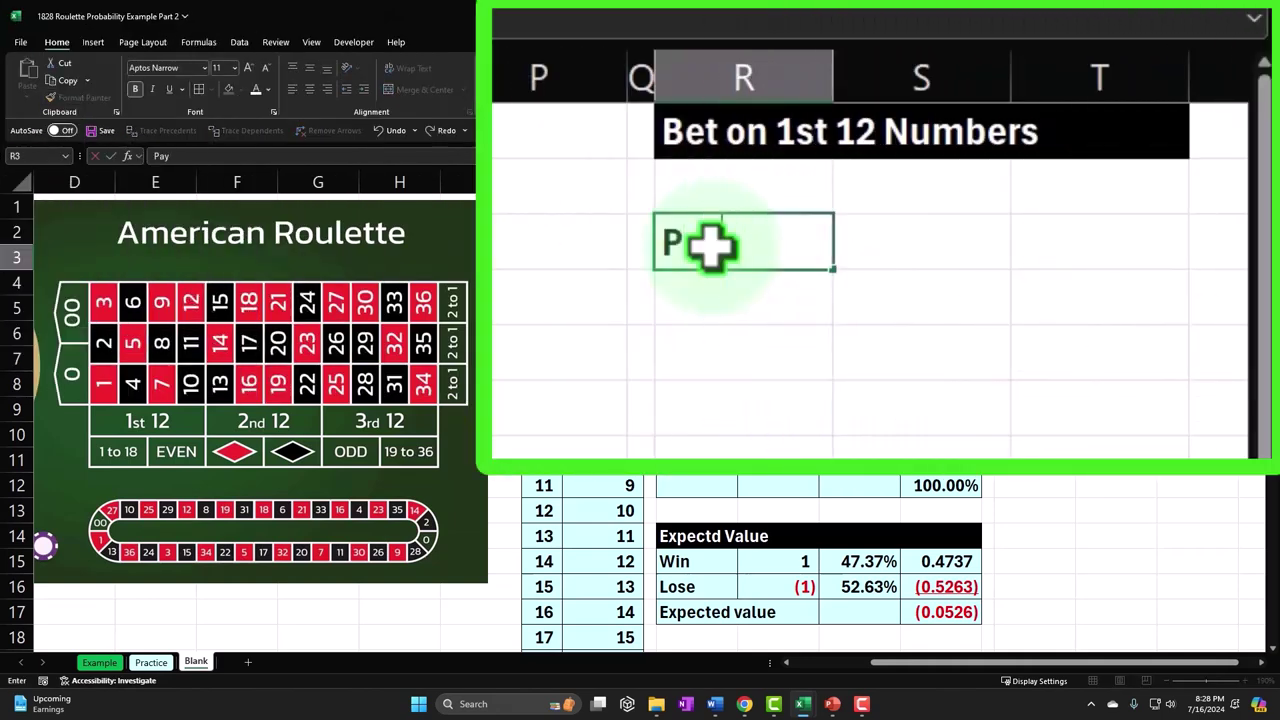
{"action": "type", "text": "out"}
{"action": "key", "text": "Return"}
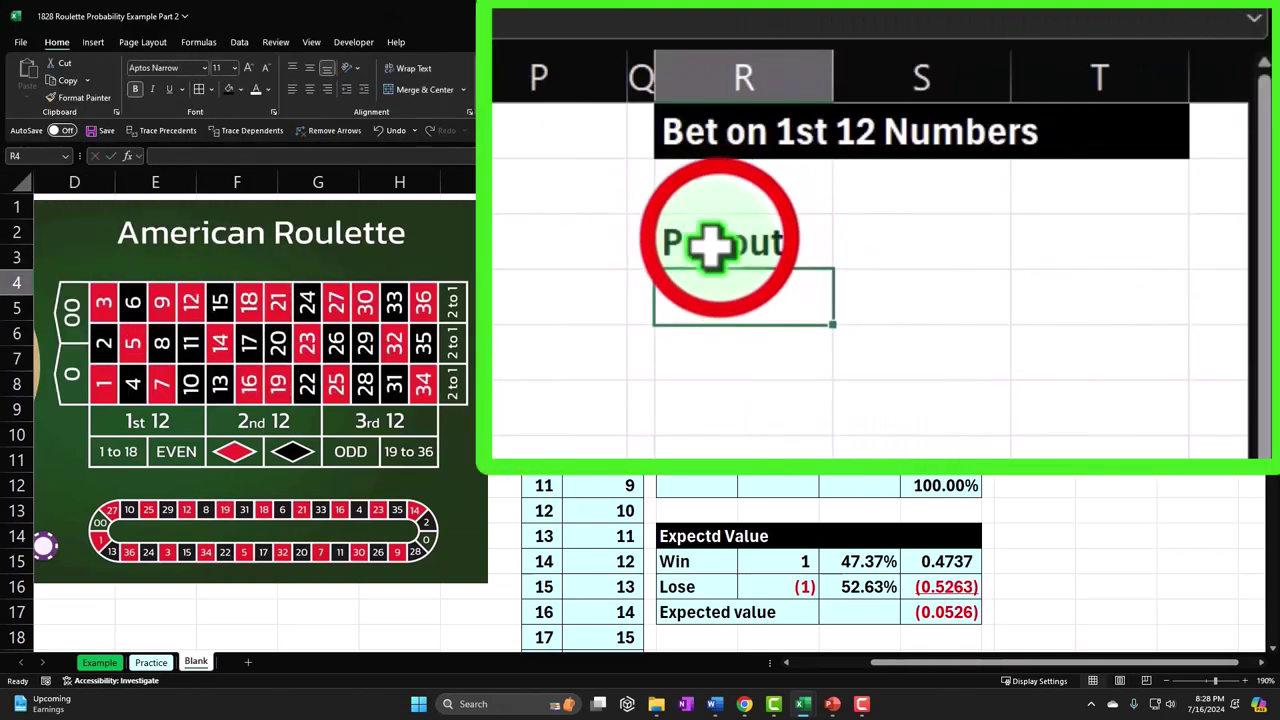
{"action": "left_click_drag", "start_coordinate": [720, 238], "coordinate": [1020, 249]}
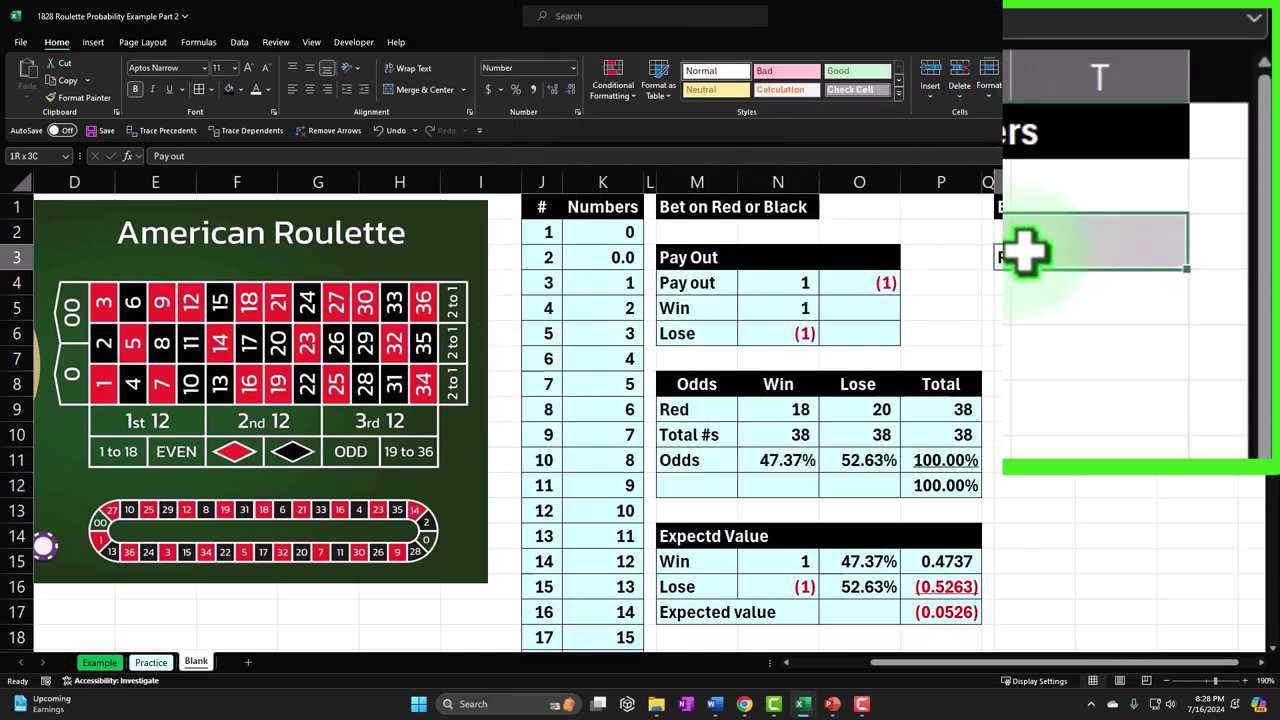
{"action": "left_click", "coordinate": [229, 89]}
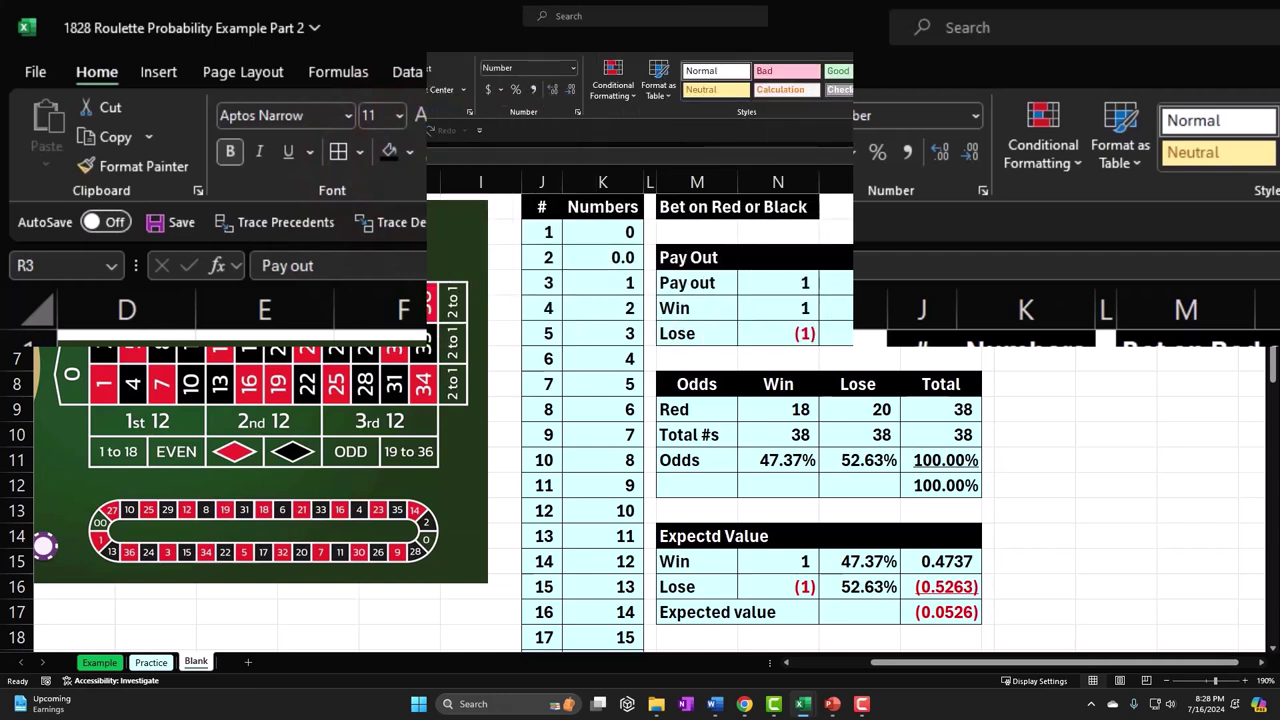
{"action": "left_click", "coordinate": [1040, 285]}
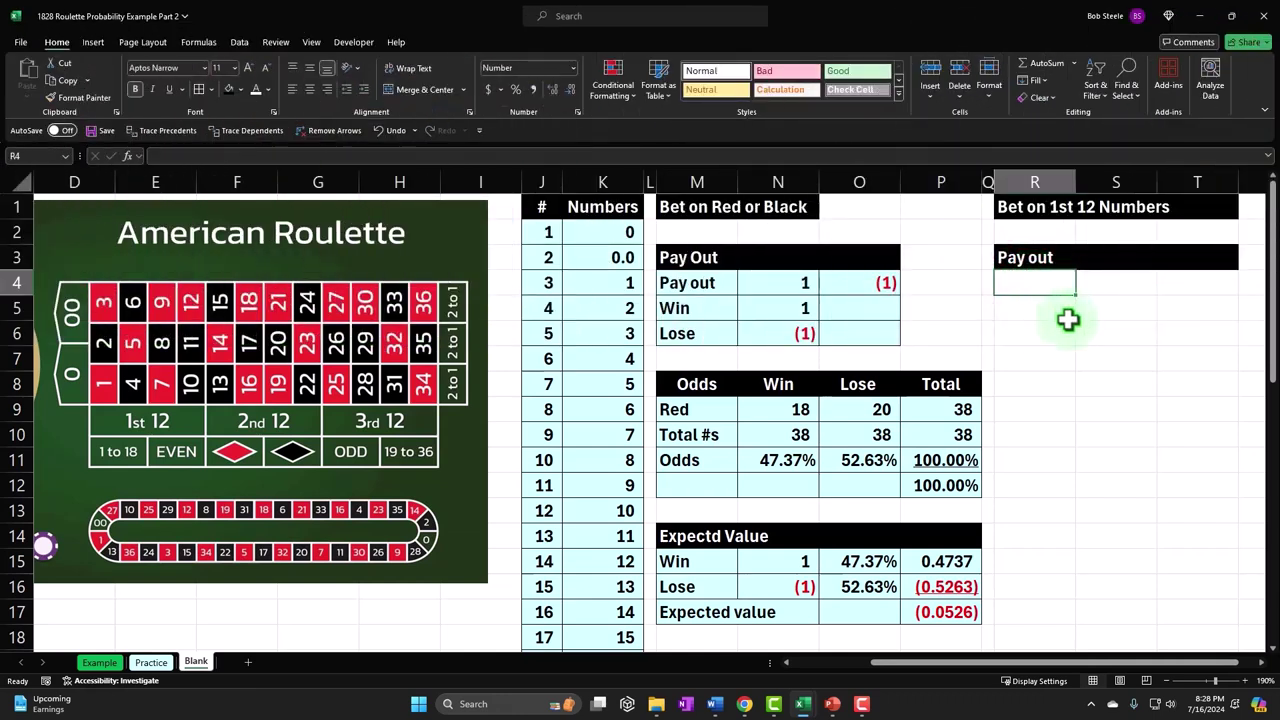
Enter the Pay out row in R4:T4 with 2 for a win and -1 for a loss
{"action": "type", "text": "Pay out"}
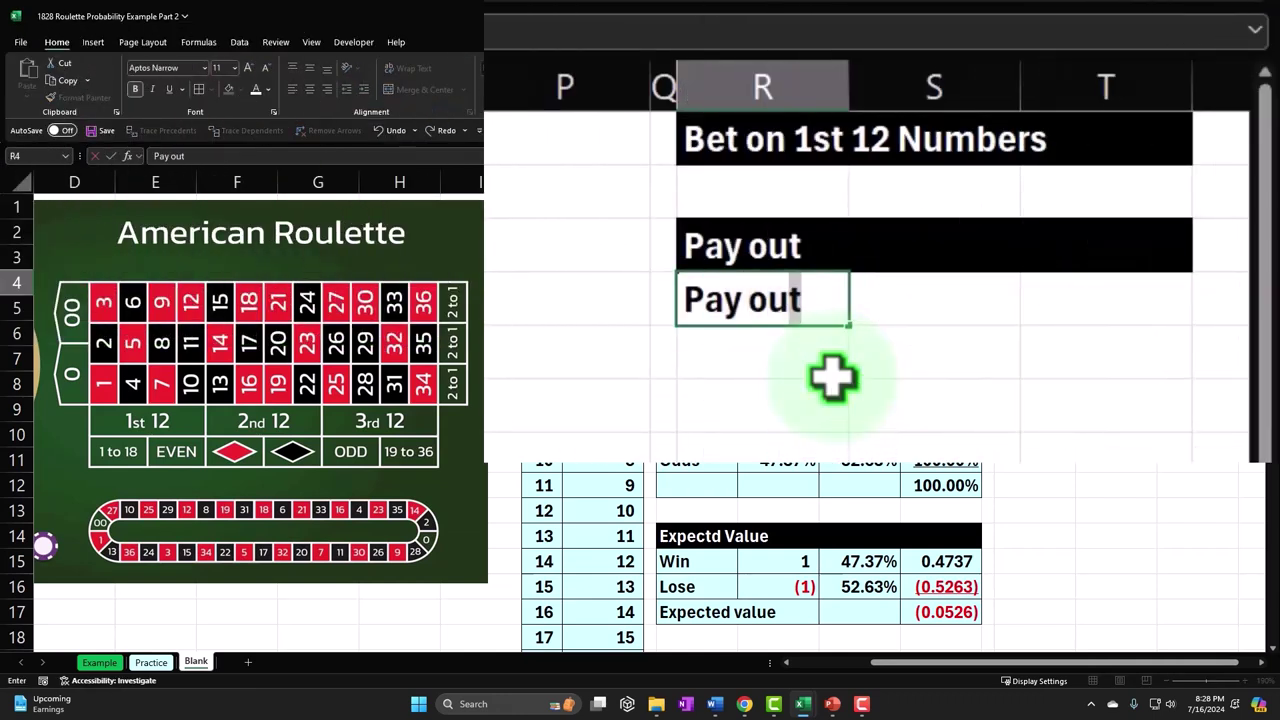
{"action": "key", "text": "Tab"}
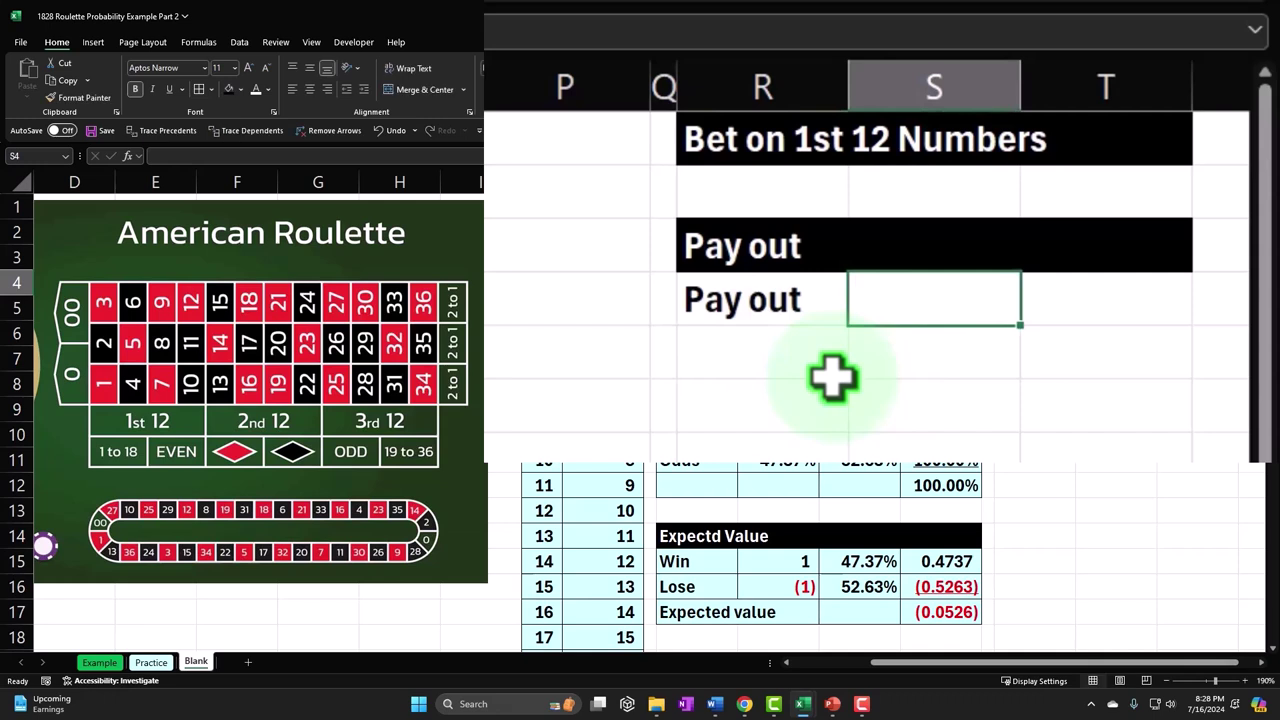
{"action": "type", "text": "2"}
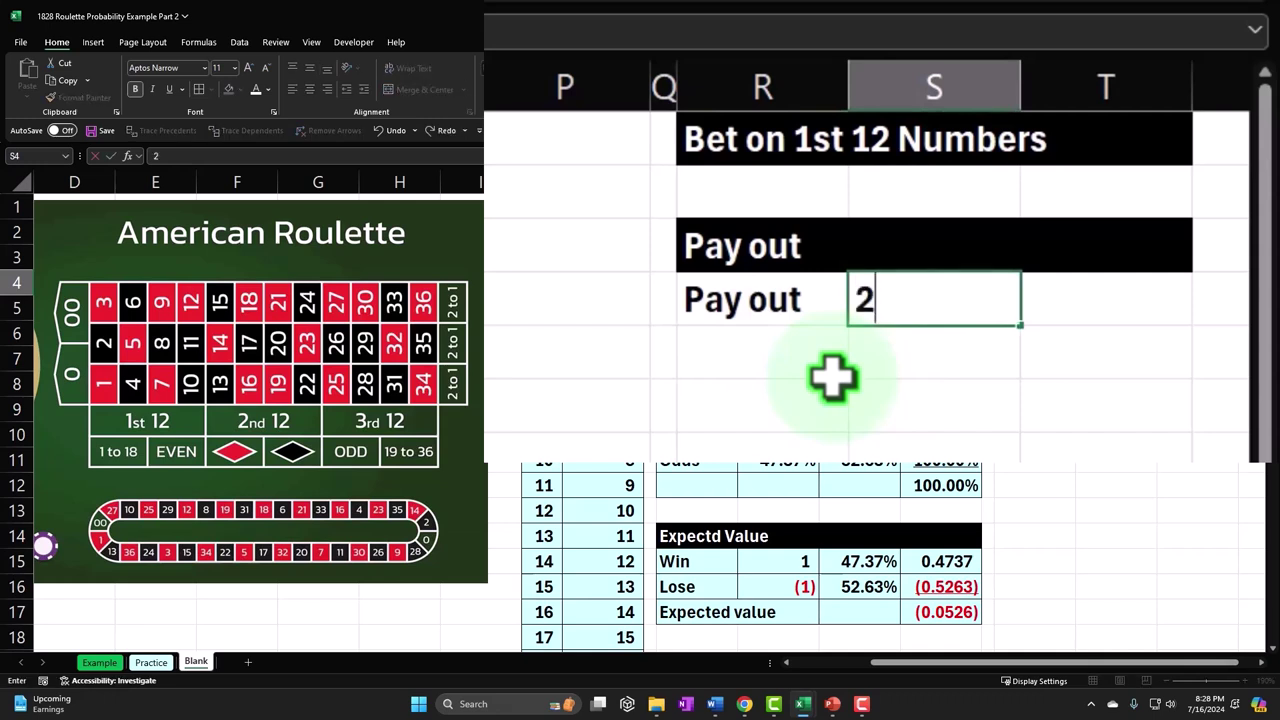
{"action": "key", "text": "Tab"}
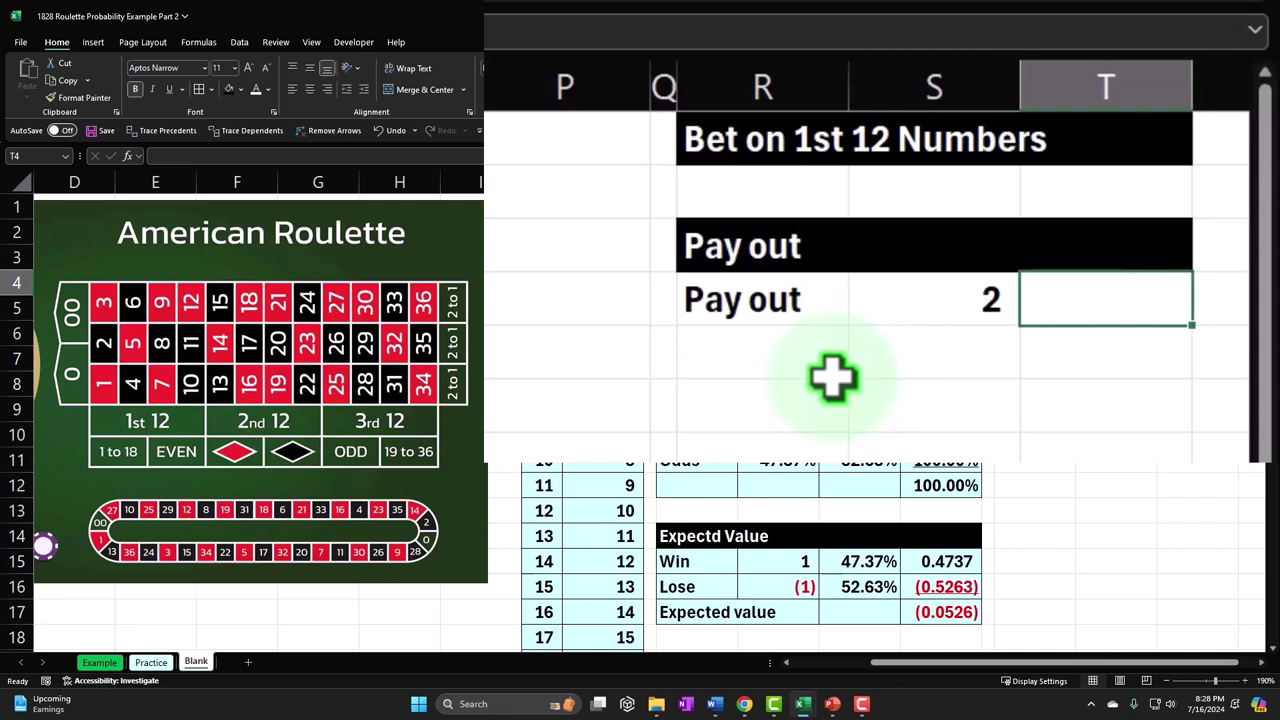
{"action": "type", "text": "-1"}
{"action": "key", "text": "Return"}
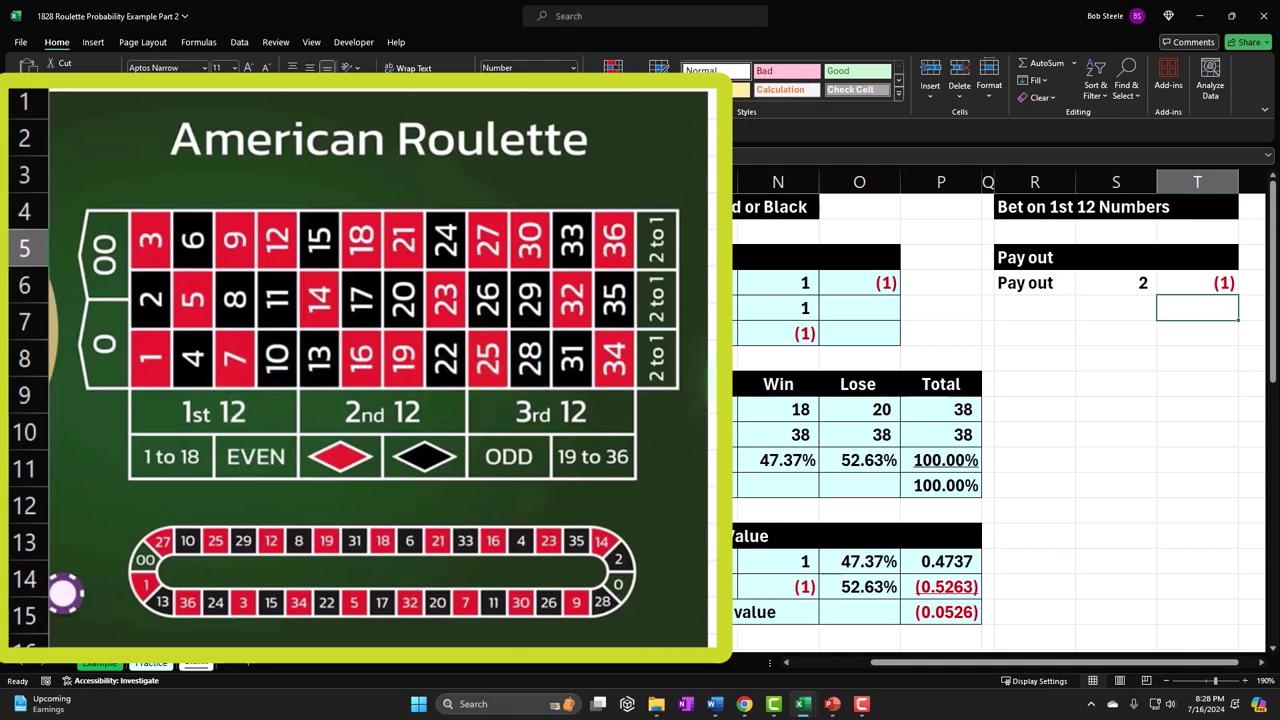
{"action": "left_click", "coordinate": [1025, 310]}
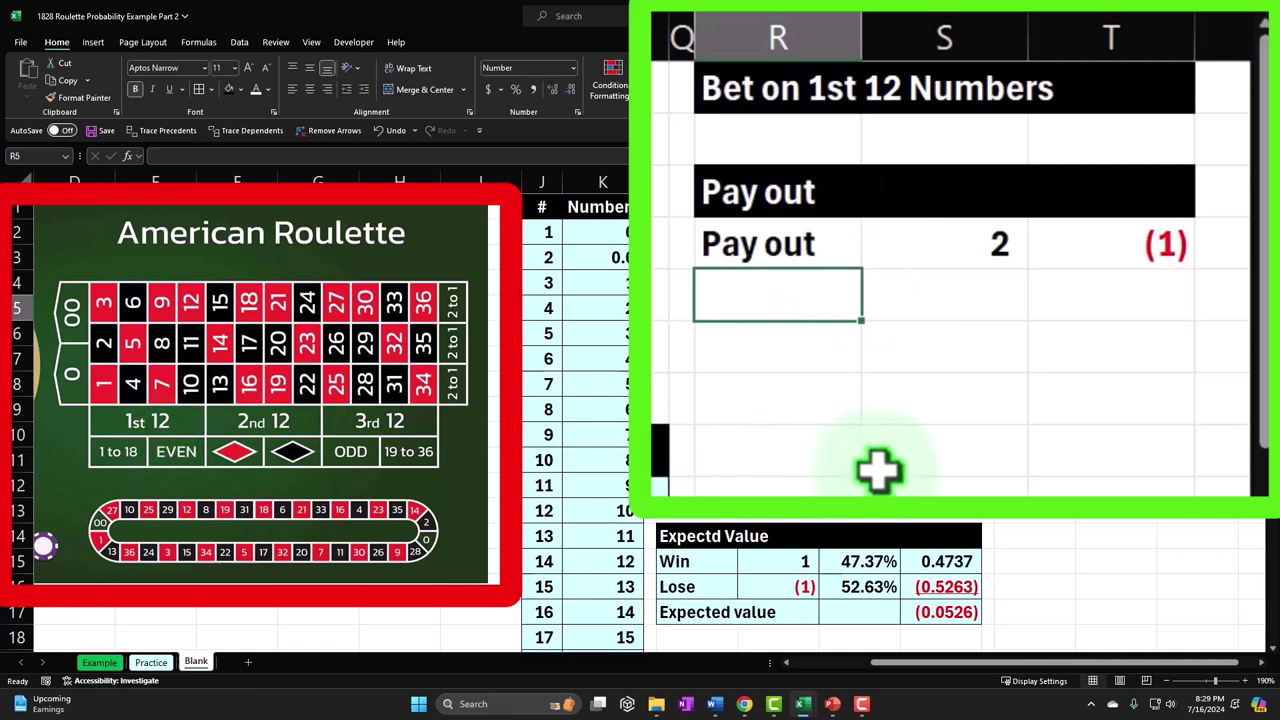
Add a Win row with 2 and a Lose row with the formula =T4
{"action": "type", "text": "Total #s"}
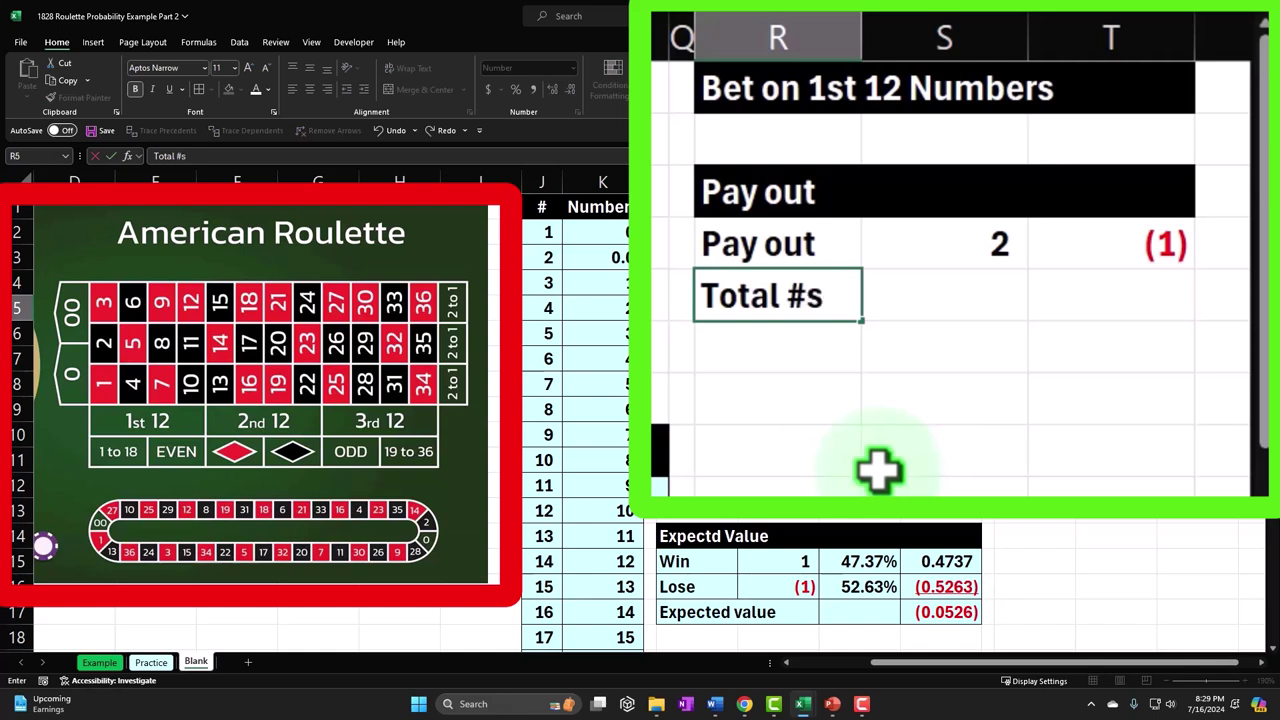
{"action": "key", "text": "Tab"}
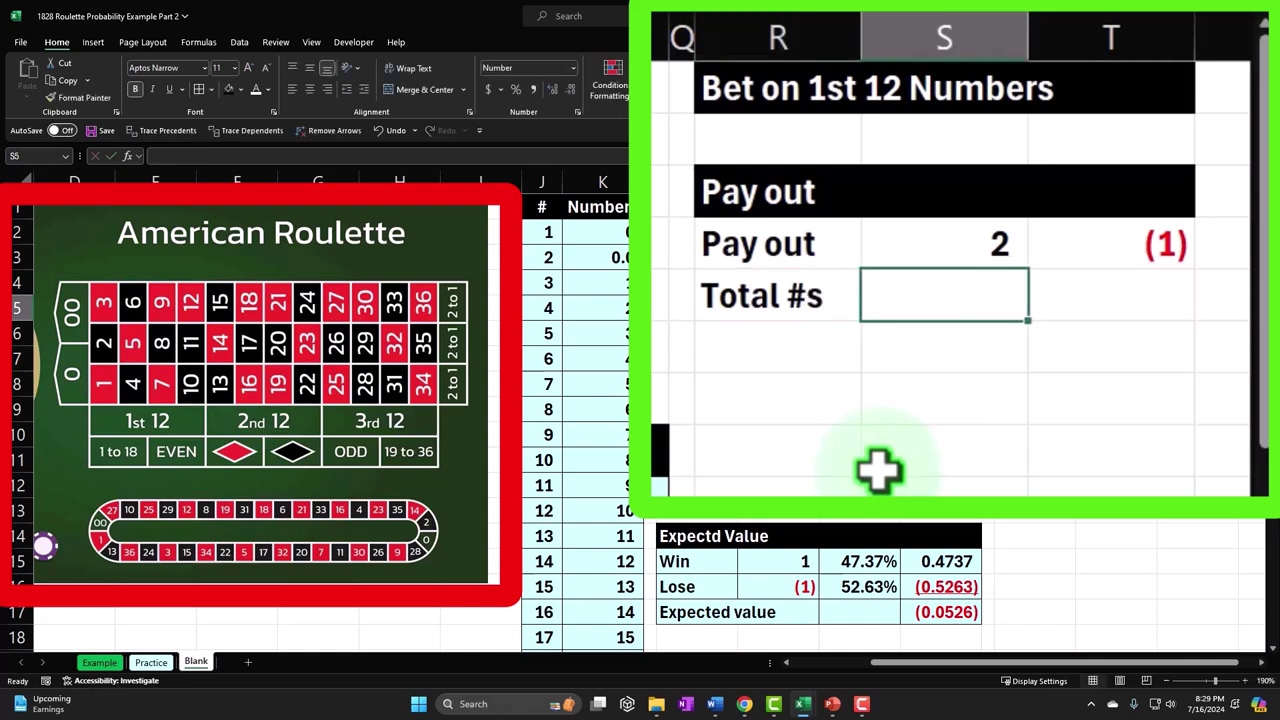
{"action": "key", "text": "Left"}
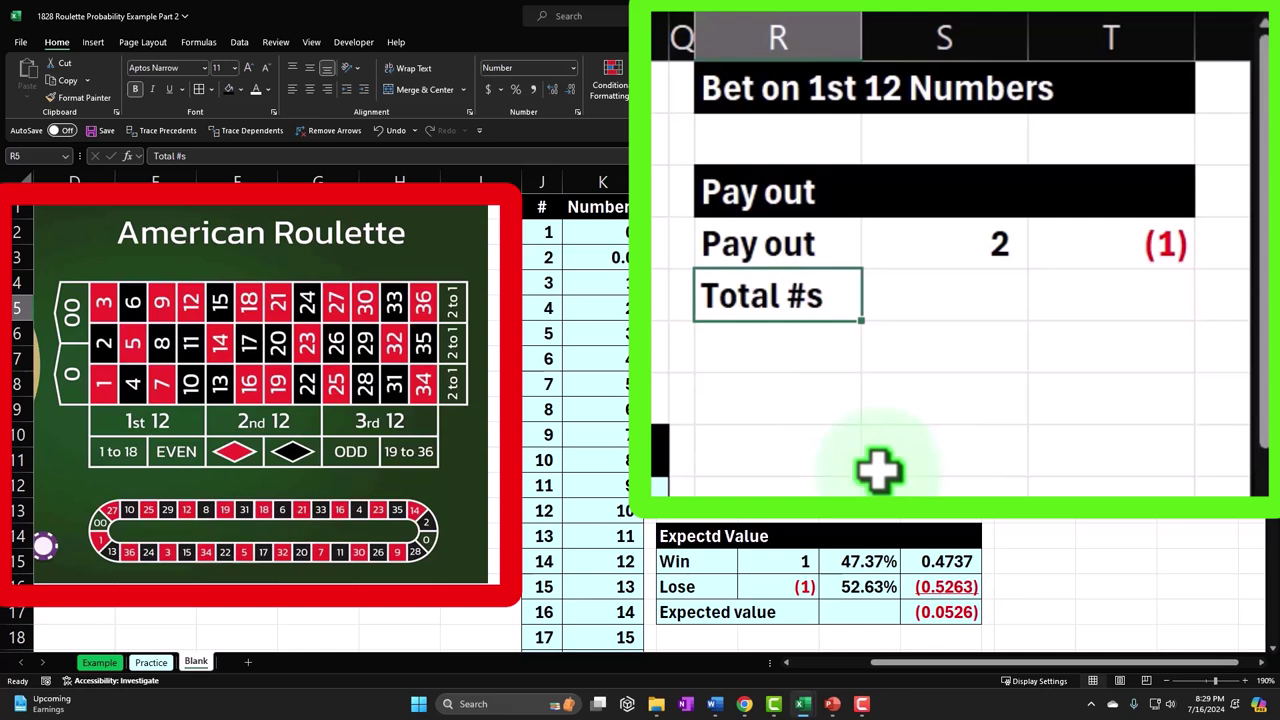
{"action": "type", "text": "Win"}
{"action": "key", "text": "Tab"}
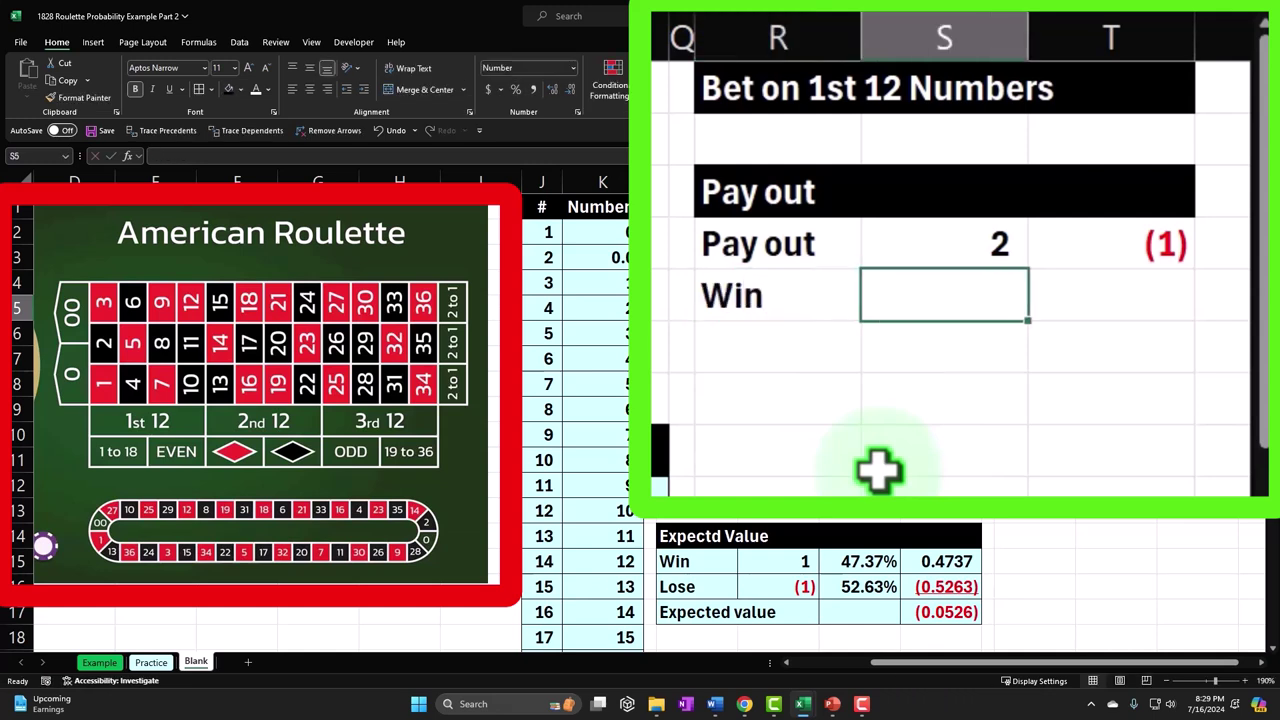
{"action": "type", "text": "1"}
{"action": "key", "text": "BackSpace"}
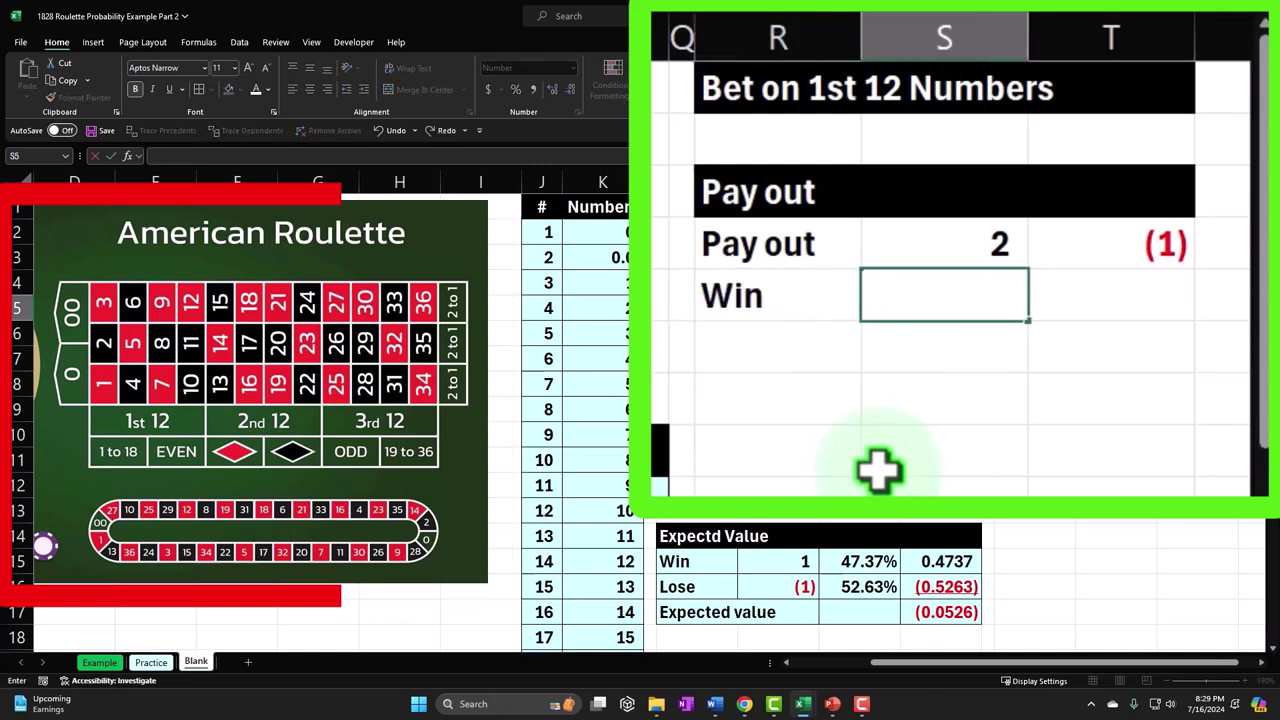
{"action": "type", "text": "2"}
{"action": "key", "text": "Return"}
{"action": "type", "text": "Lose"}
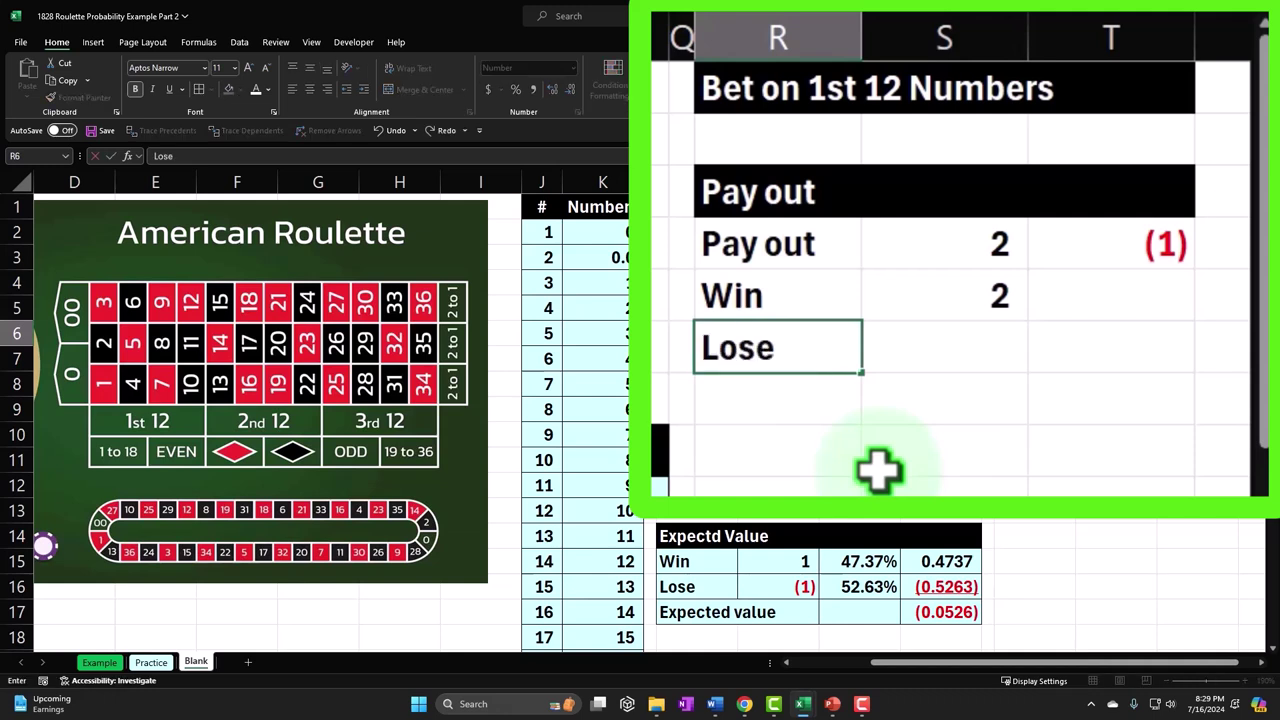
{"action": "key", "text": "Tab"}
{"action": "type", "text": "="}
{"action": "key", "text": "Right"}
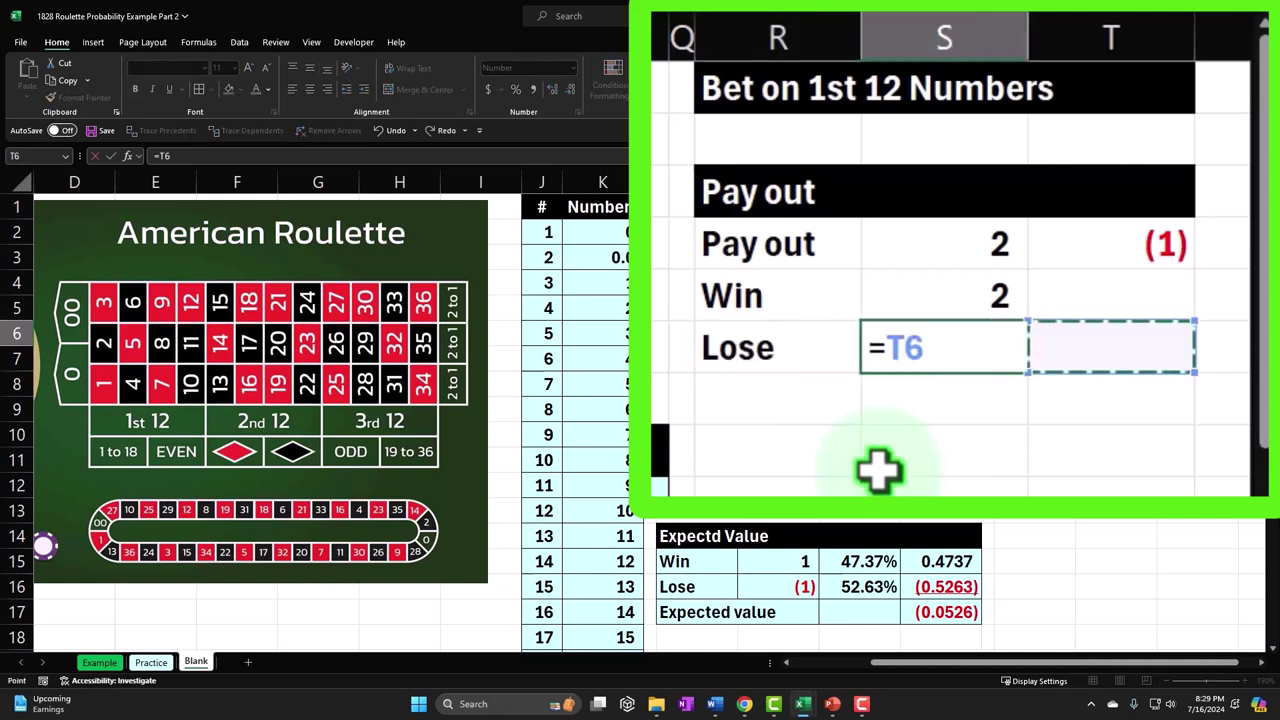
{"action": "key", "text": "Up"}
{"action": "key", "text": "Up"}
{"action": "key", "text": "Return"}
Check the payout, Win and Lose values, then select the block R4:T6
{"action": "left_click", "coordinate": [955, 241]}
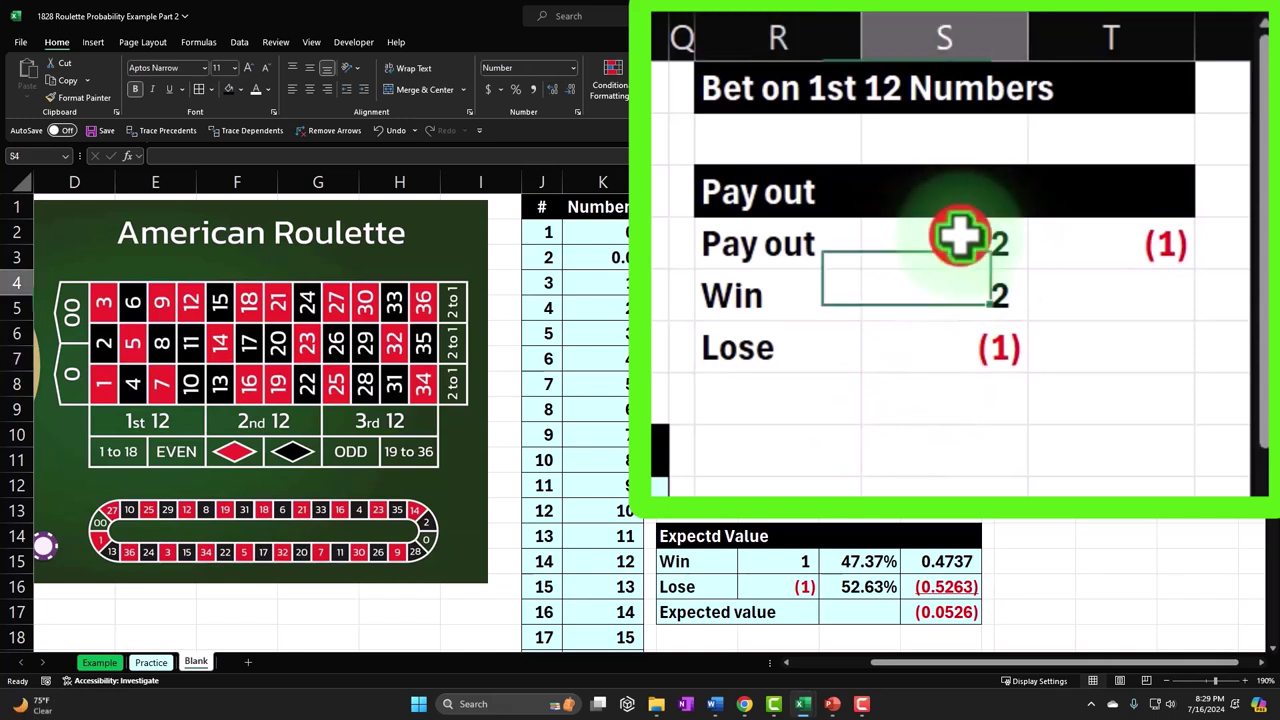
{"action": "key", "text": "Tab"}
{"action": "key", "text": "Return"}
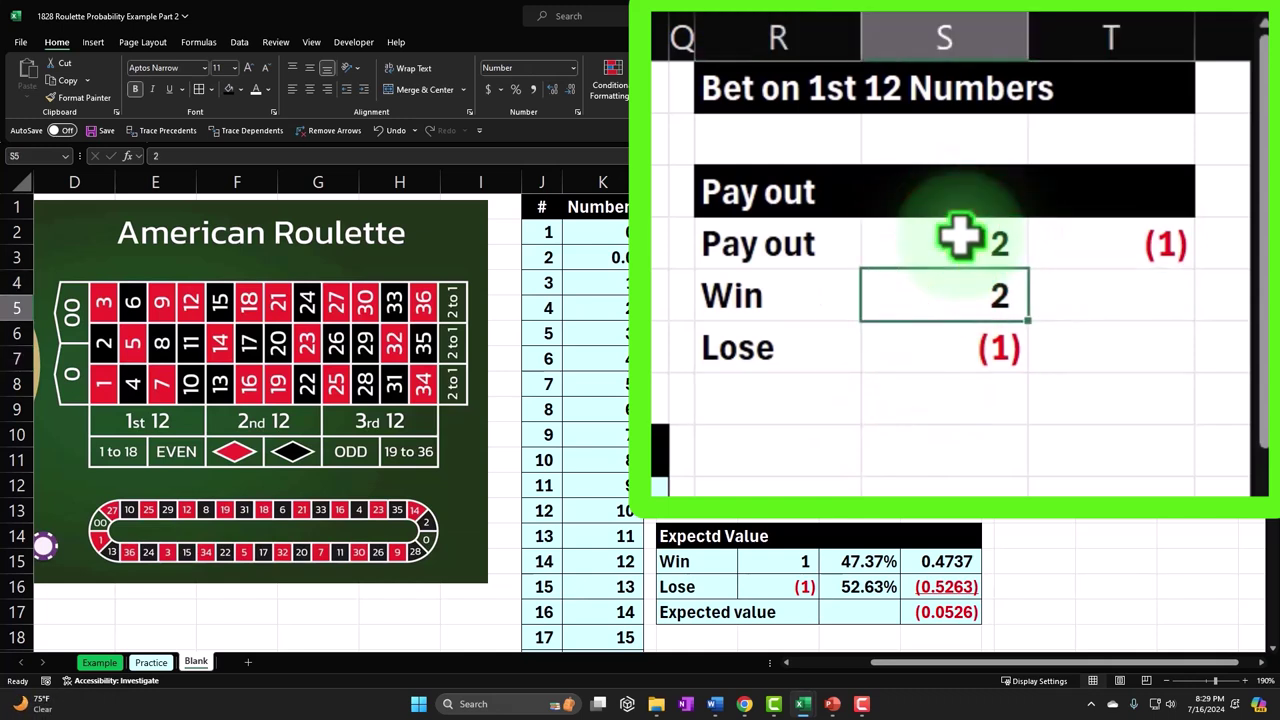
{"action": "key", "text": "Return"}
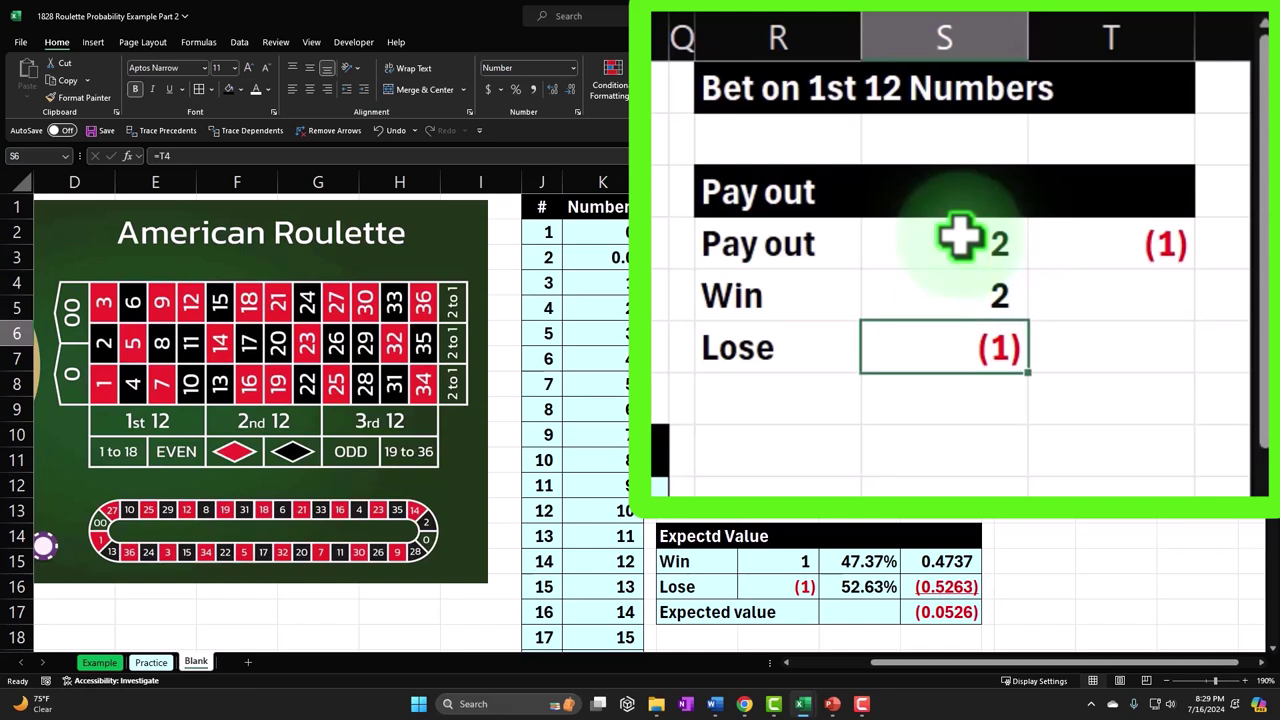
{"action": "left_click_drag", "start_coordinate": [805, 240], "coordinate": [1036, 355]}
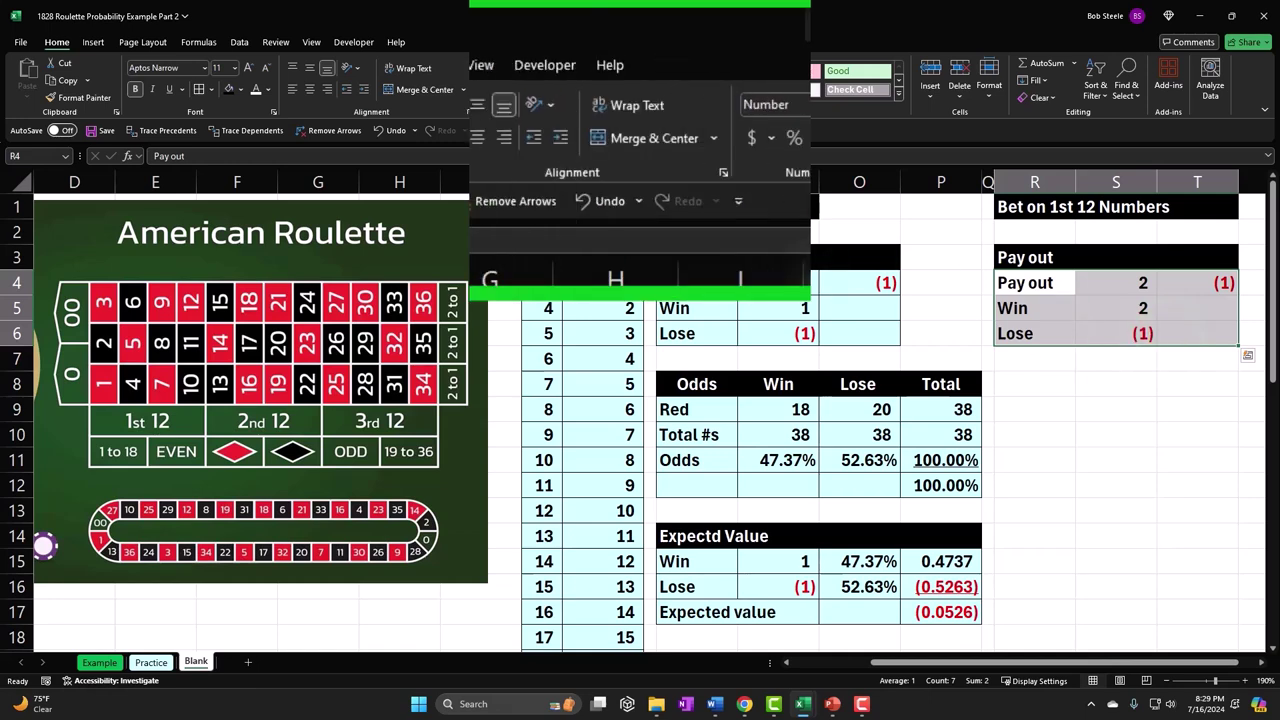
Give R4:T6 all borders and a light blue fill chosen from More Colors
{"action": "left_click", "coordinate": [199, 89]}
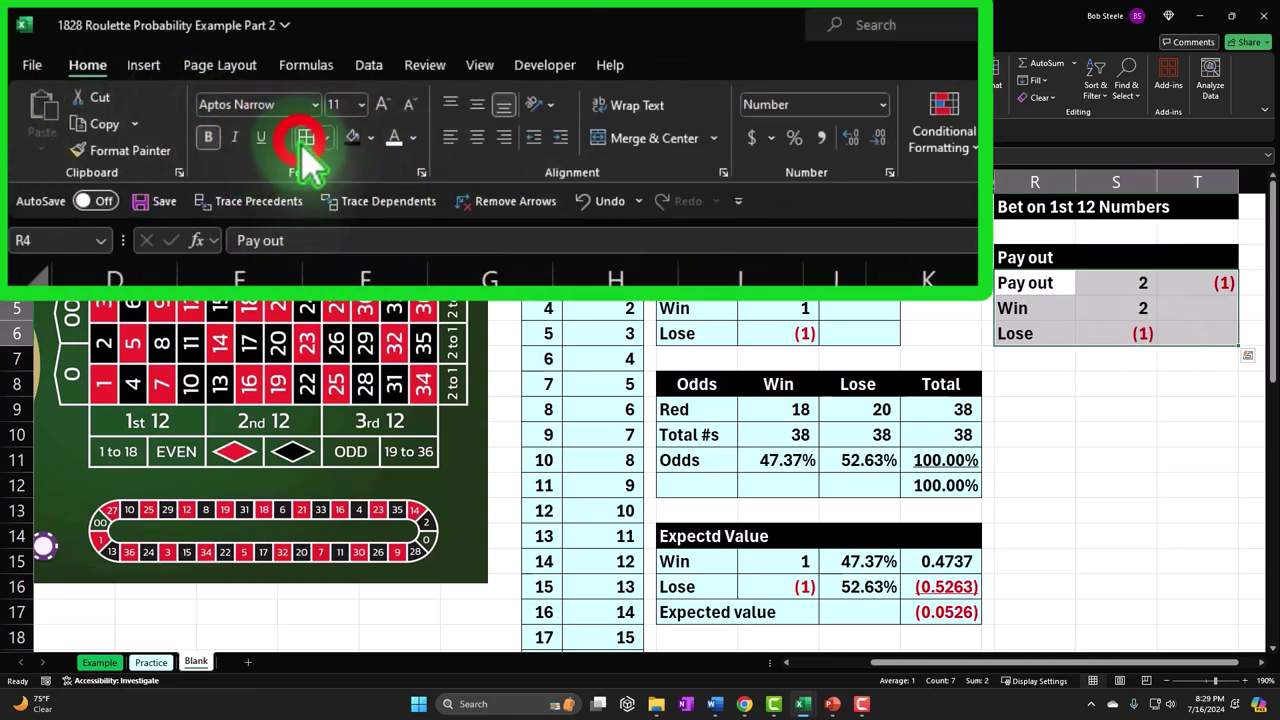
{"action": "left_click", "coordinate": [369, 138]}
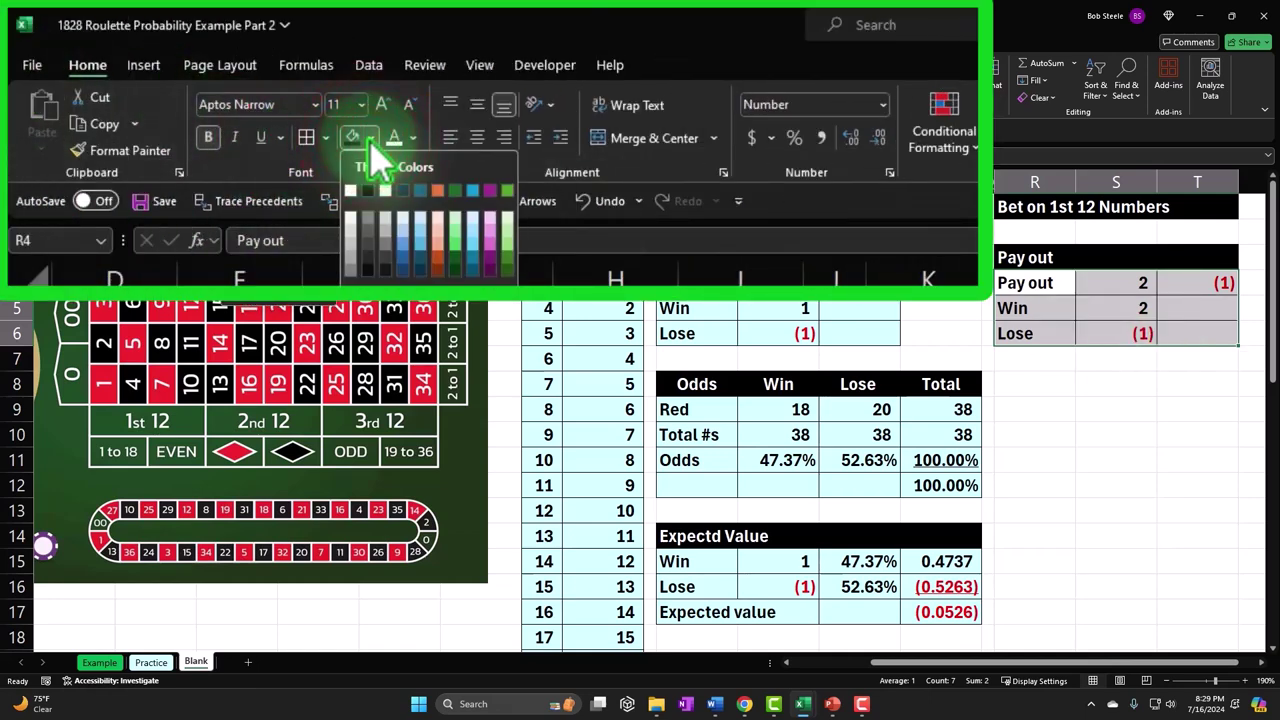
{"action": "left_click", "coordinate": [258, 310]}
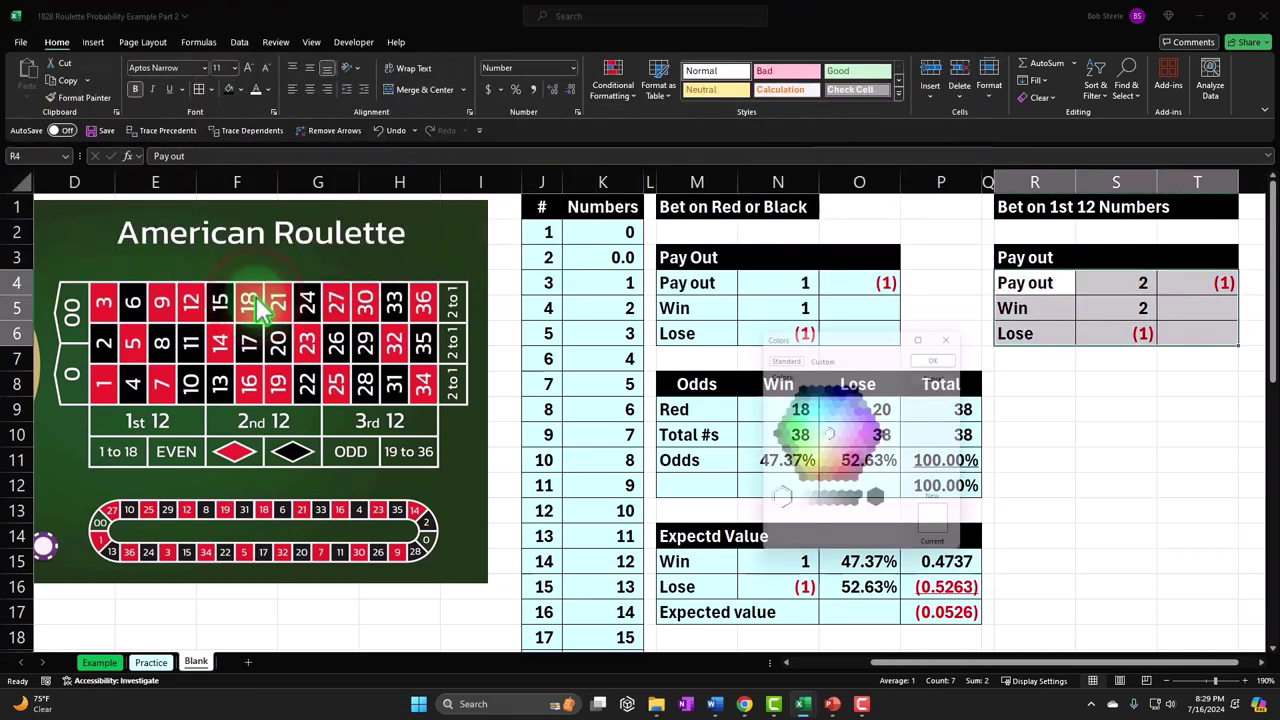
{"action": "left_click", "coordinate": [787, 305]}
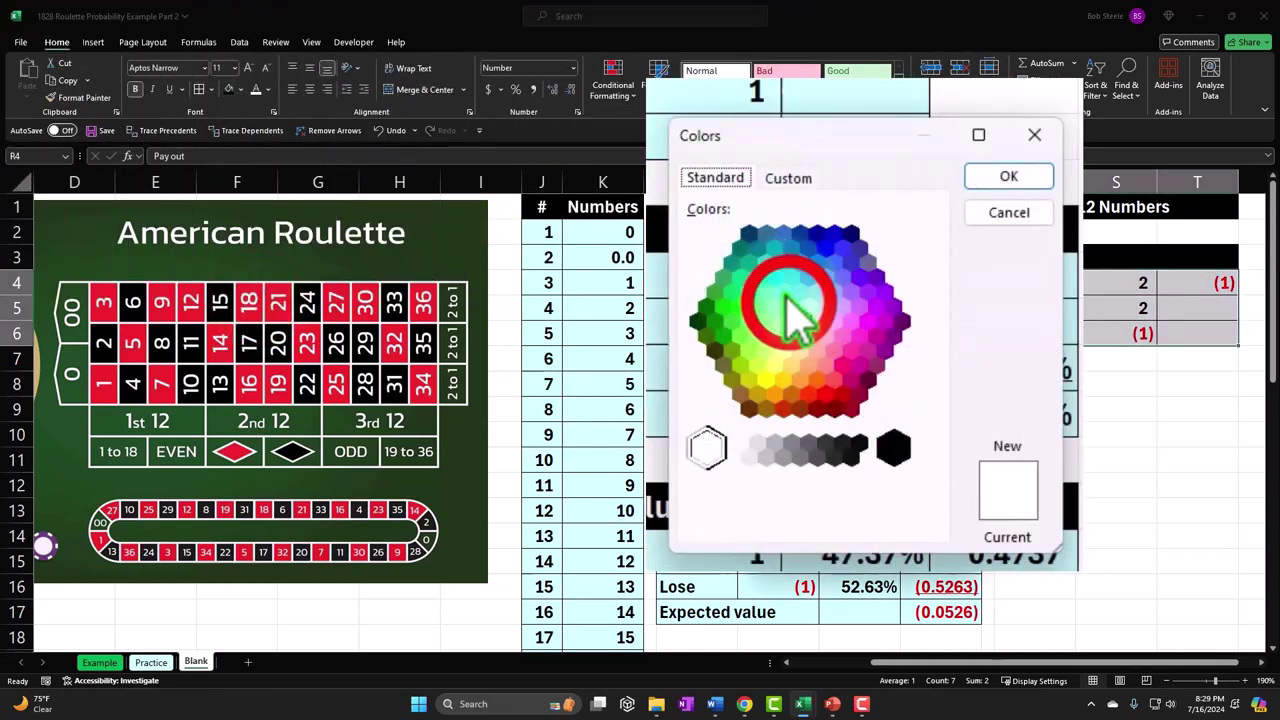
{"action": "left_click", "coordinate": [1030, 188]}
{"action": "left_click", "coordinate": [1088, 386]}
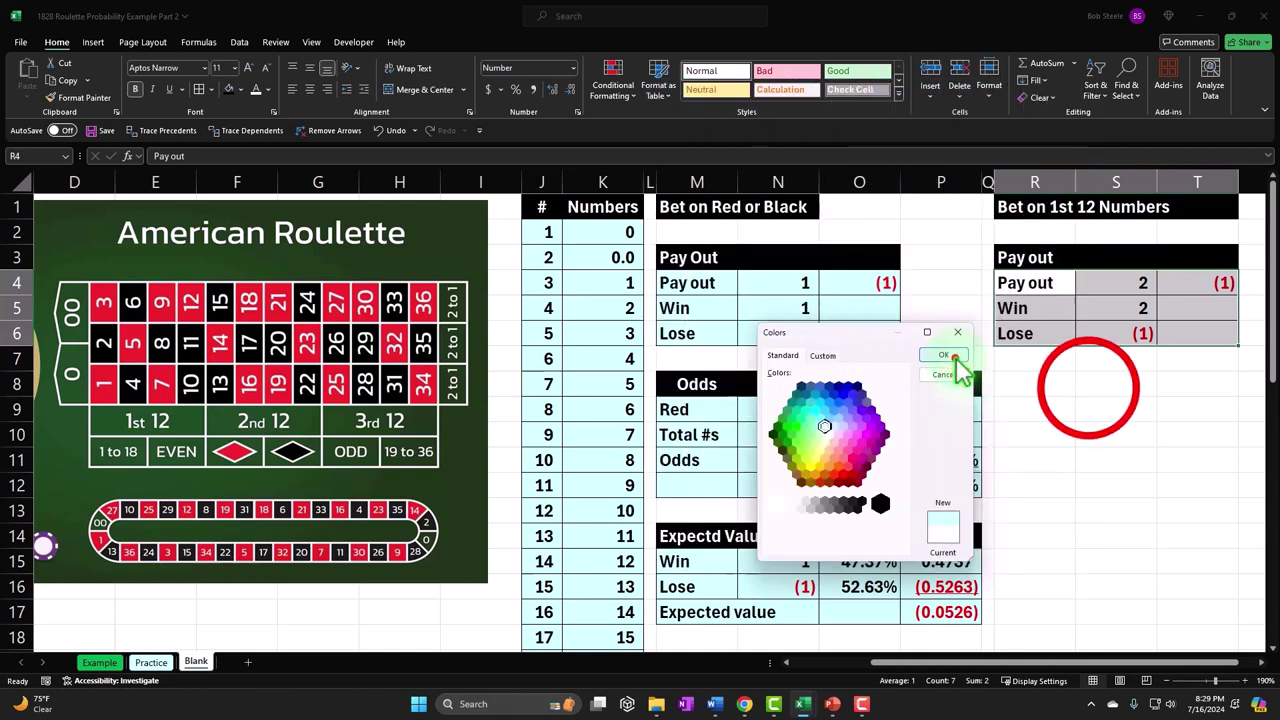
{"action": "left_click", "coordinate": [1059, 388]}
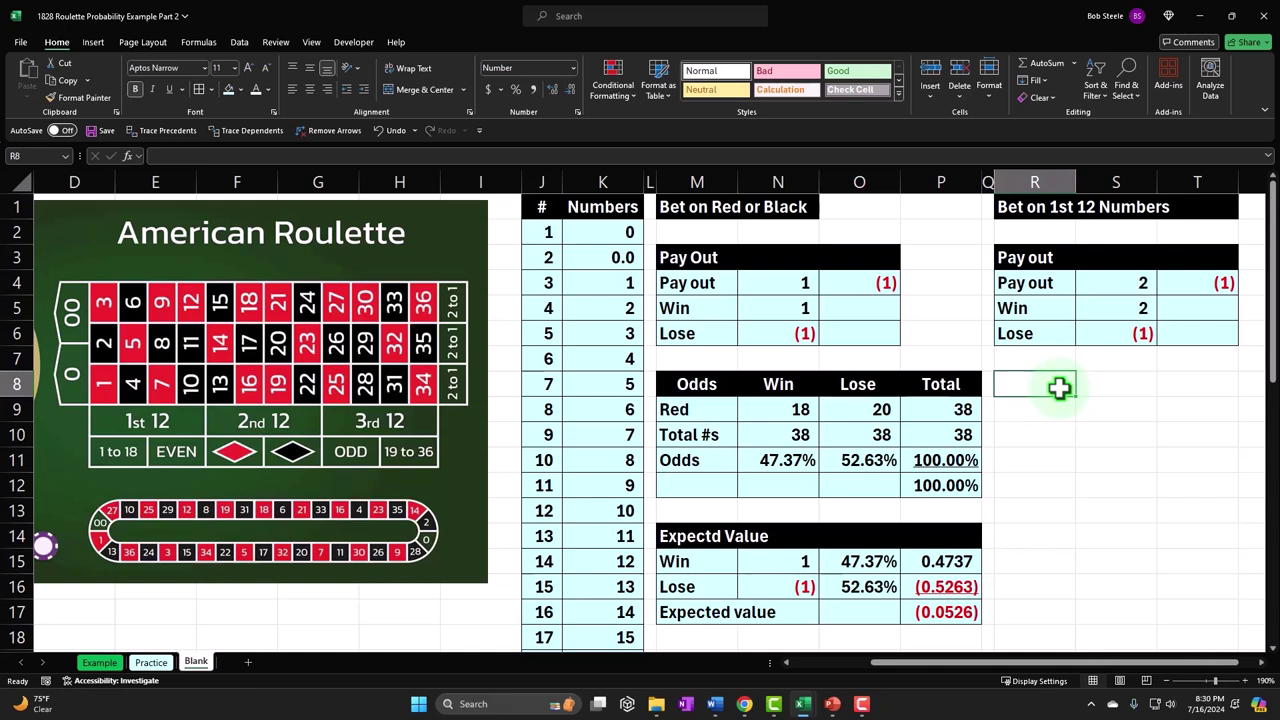
Type the headers Odds, Win, Lose and Total across R8:U8
{"action": "type", "text": "O"}
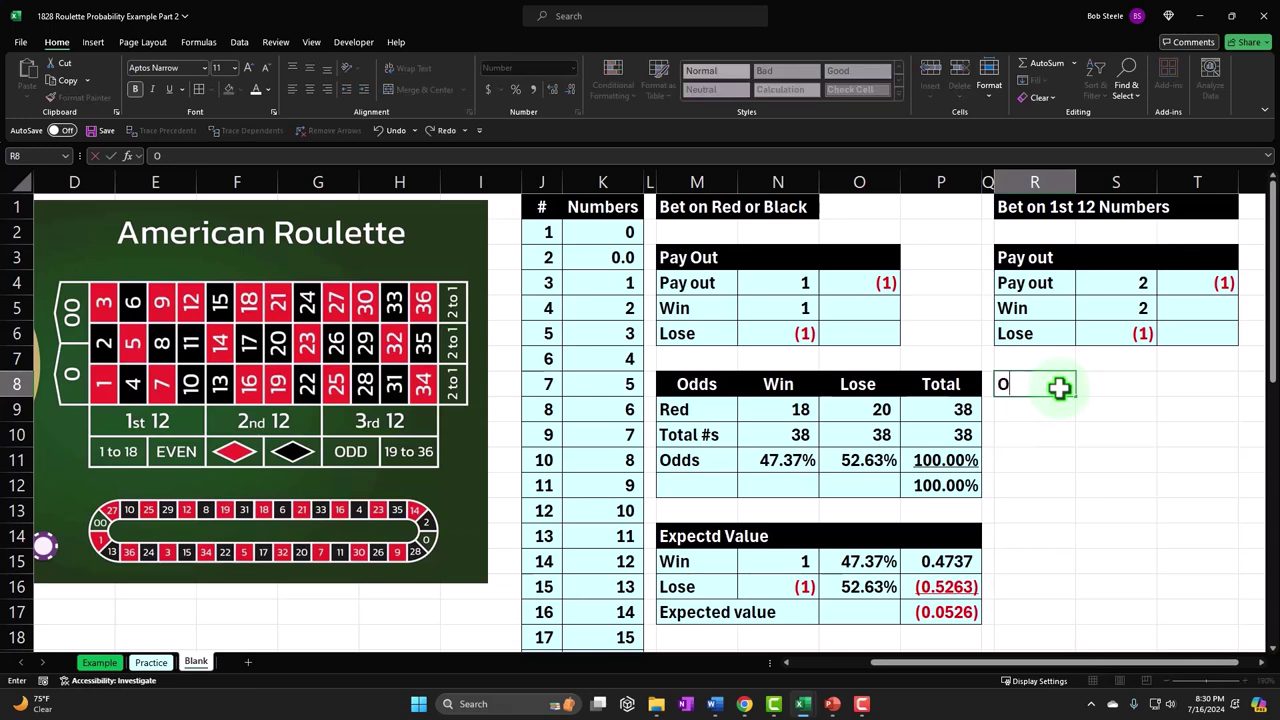
{"action": "type", "text": "dds"}
{"action": "key", "text": "Tab"}
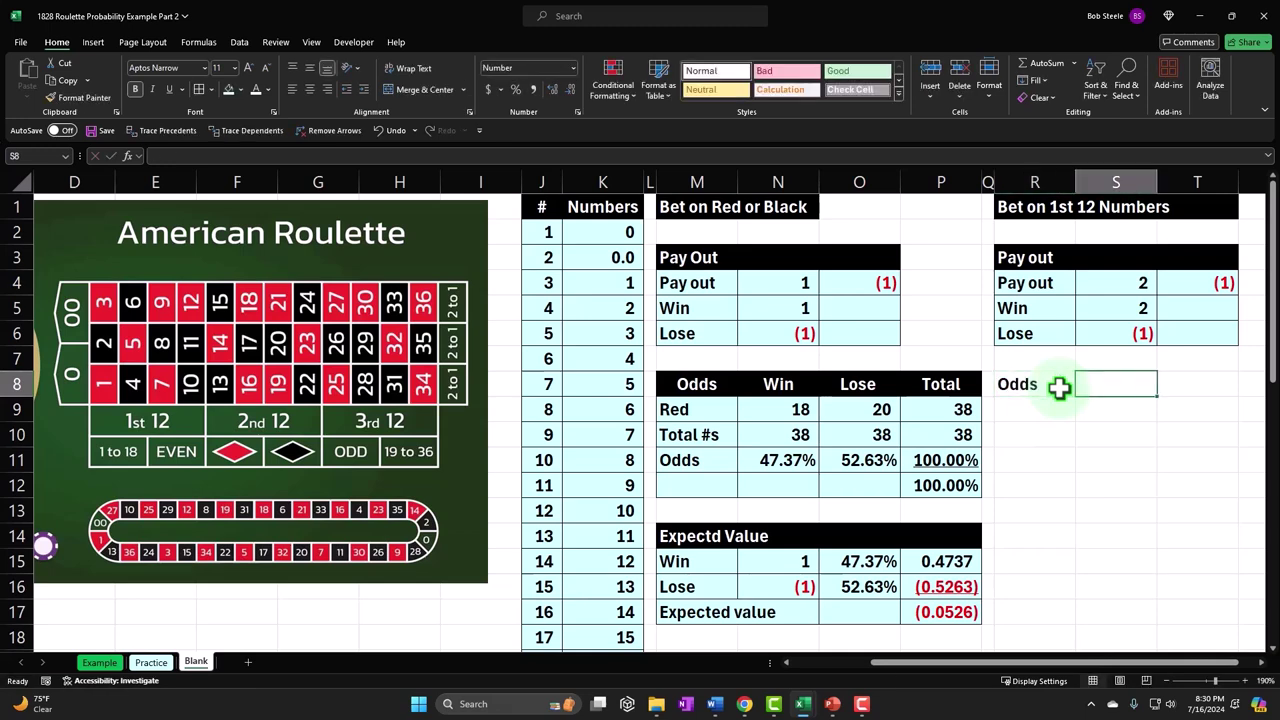
{"action": "type", "text": "Win"}
{"action": "key", "text": "Tab"}
{"action": "type", "text": "Los"}
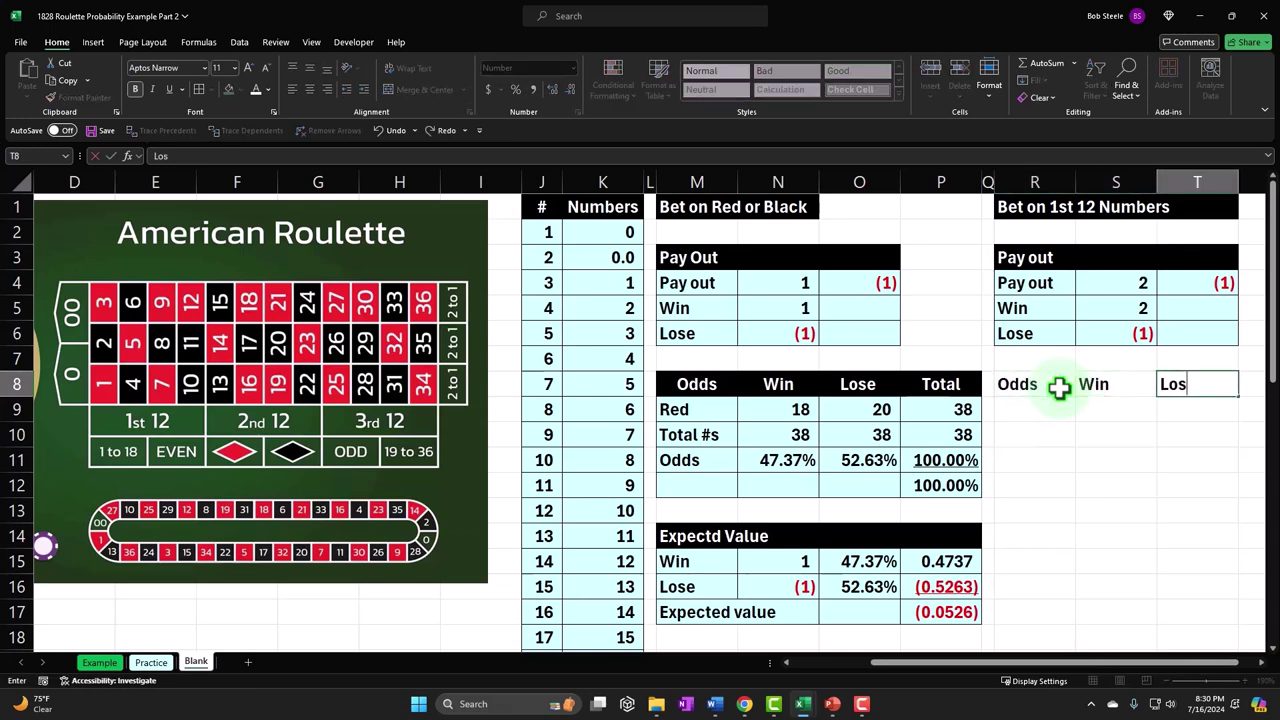
{"action": "key", "text": "Tab"}
{"action": "type", "text": "Total"}
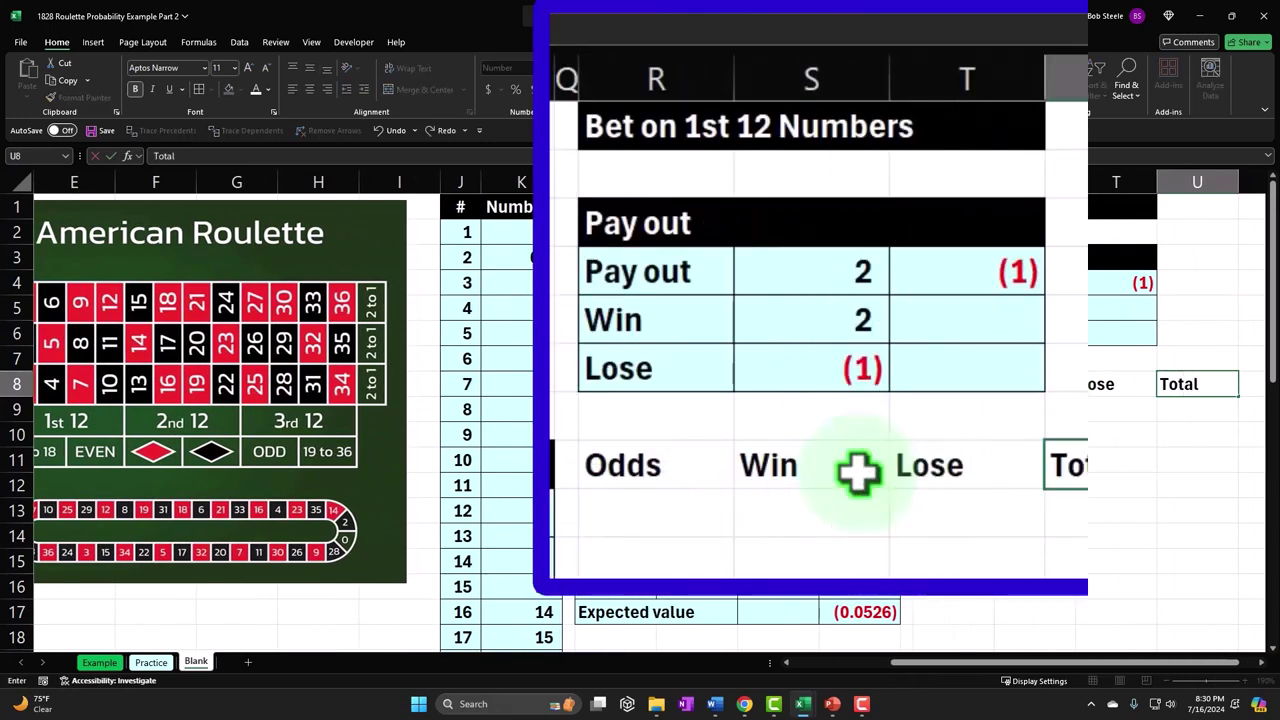
{"action": "key", "text": "Return"}
Fill the R8:U8 header row black and center its labels
{"action": "key", "text": "Up"}
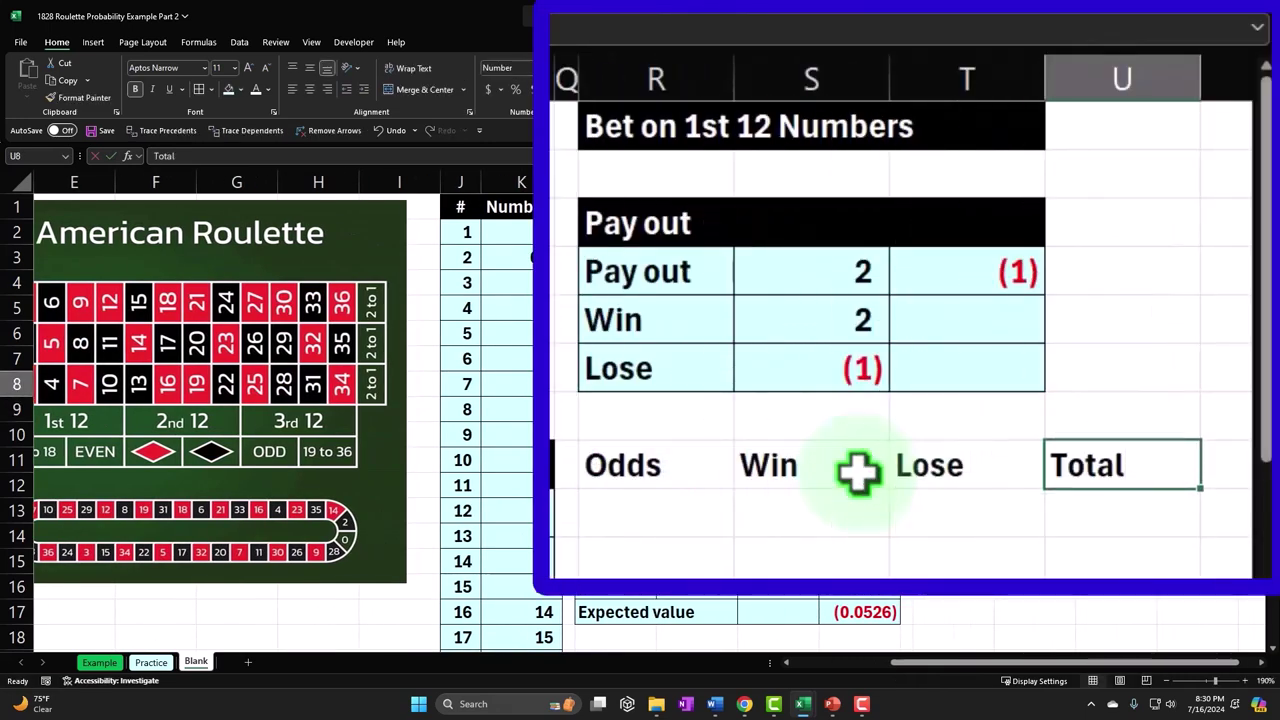
{"action": "key", "text": "shift+Left"}
{"action": "key", "text": "shift+Left"}
{"action": "key", "text": "shift+Left"}
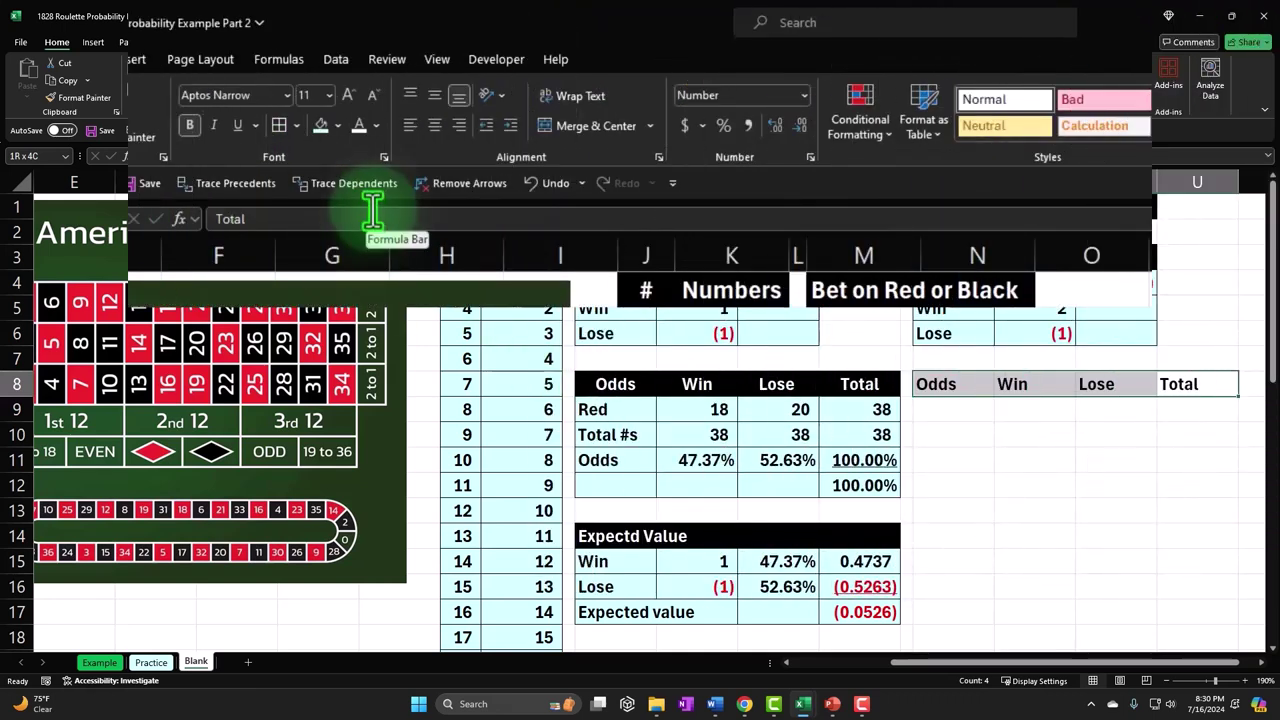
{"action": "left_click", "coordinate": [338, 126]}
{"action": "left_click", "coordinate": [331, 176]}
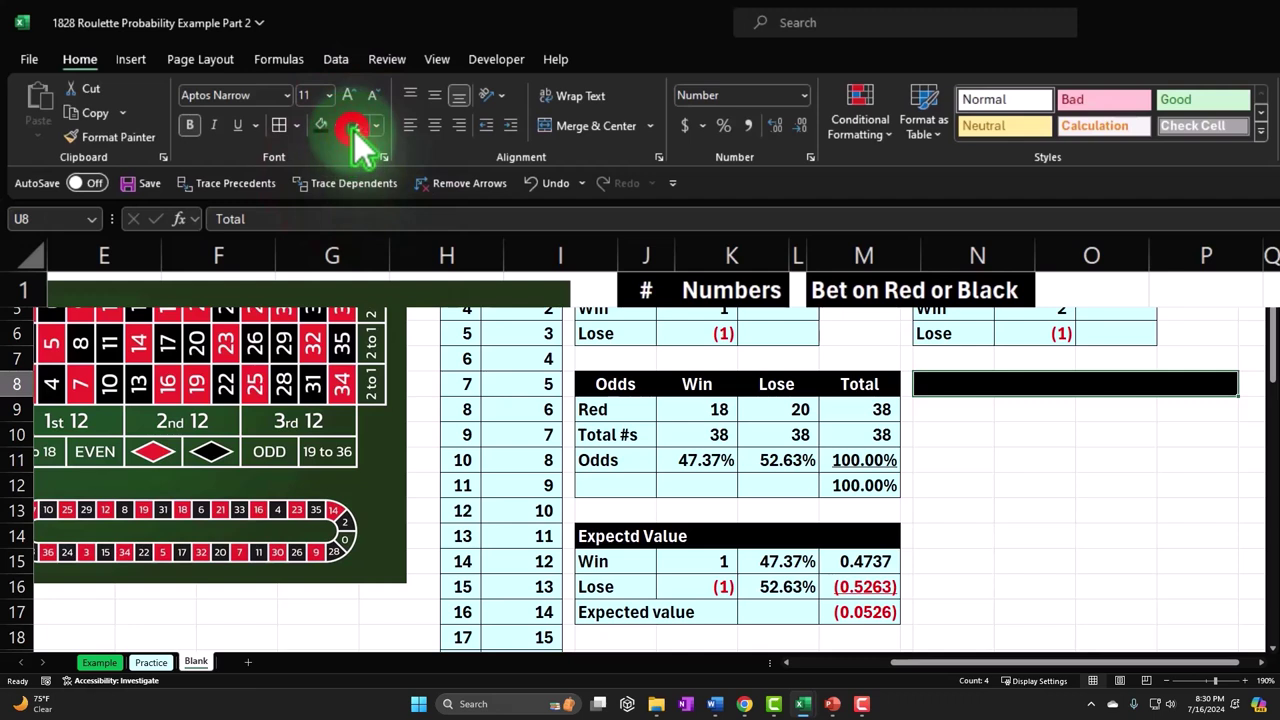
{"action": "left_click", "coordinate": [439, 128]}
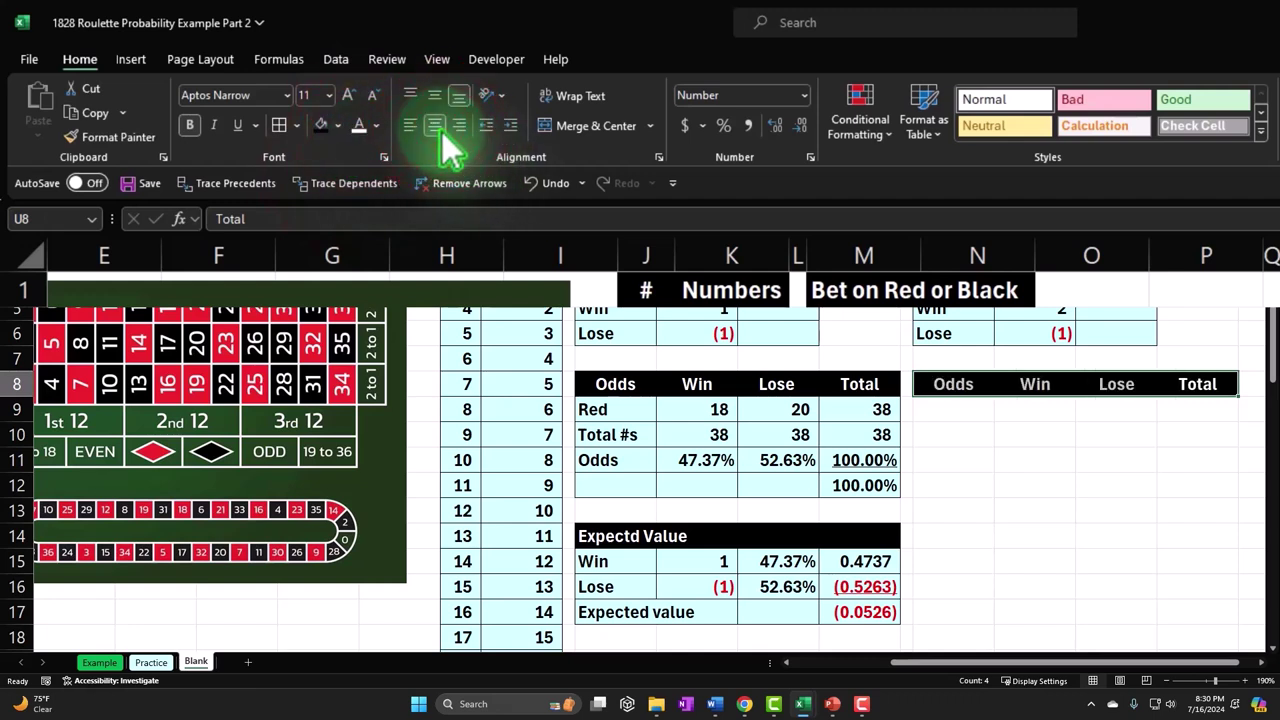
{"action": "key", "text": "Down"}
{"action": "key", "text": "Left"}
{"action": "key", "text": "Left"}
{"action": "key", "text": "Left"}
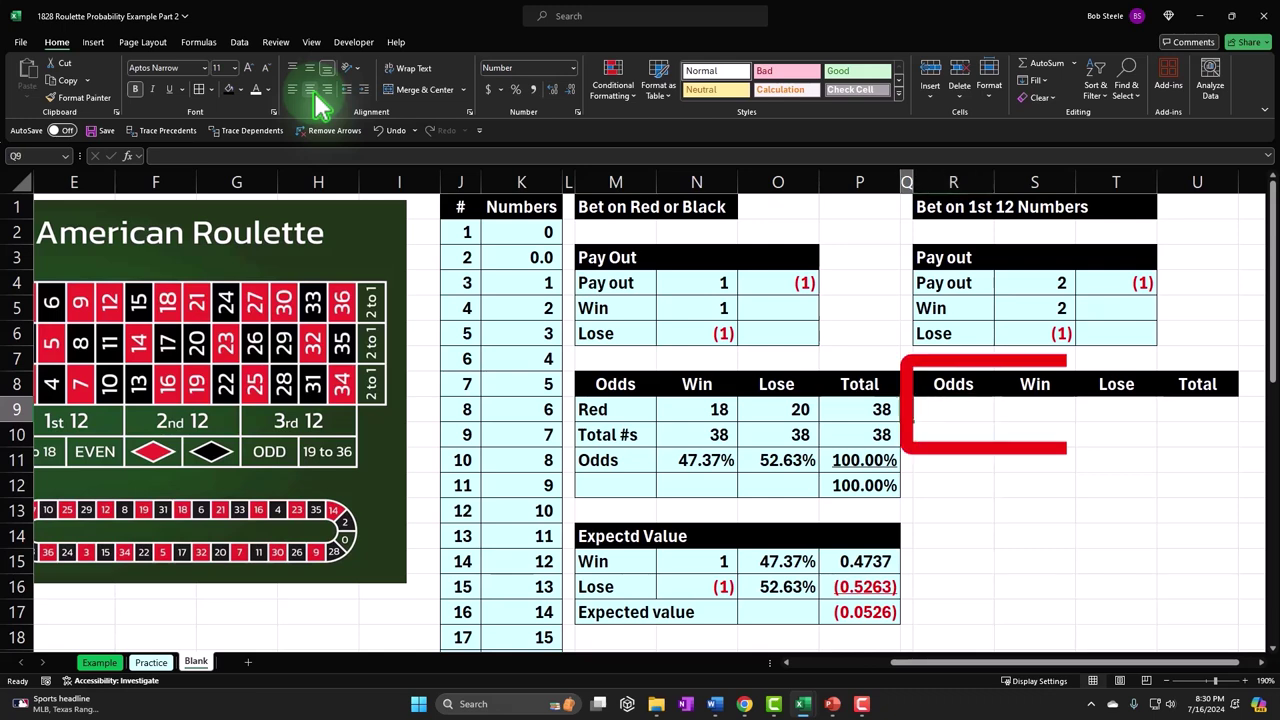
Add the 1st 12 row in R9 with 12 winning numbers in S9
{"action": "type", "text": "1"}
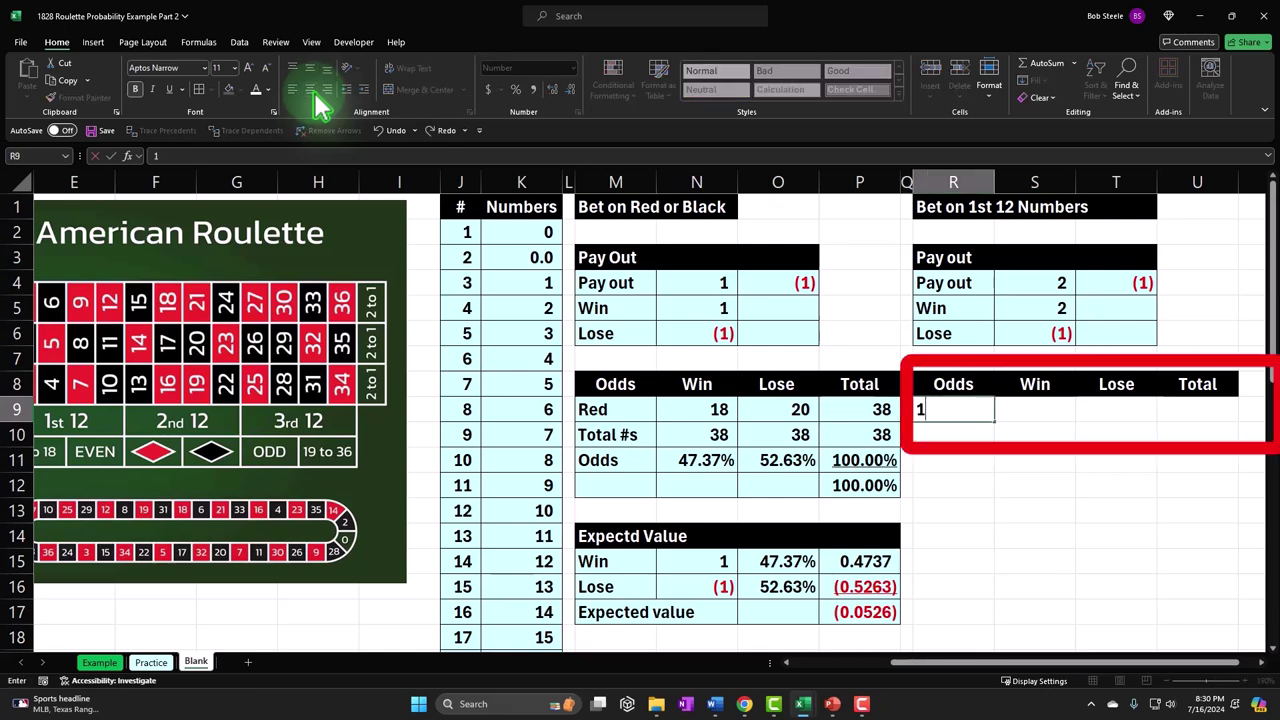
{"action": "type", "text": "st"}
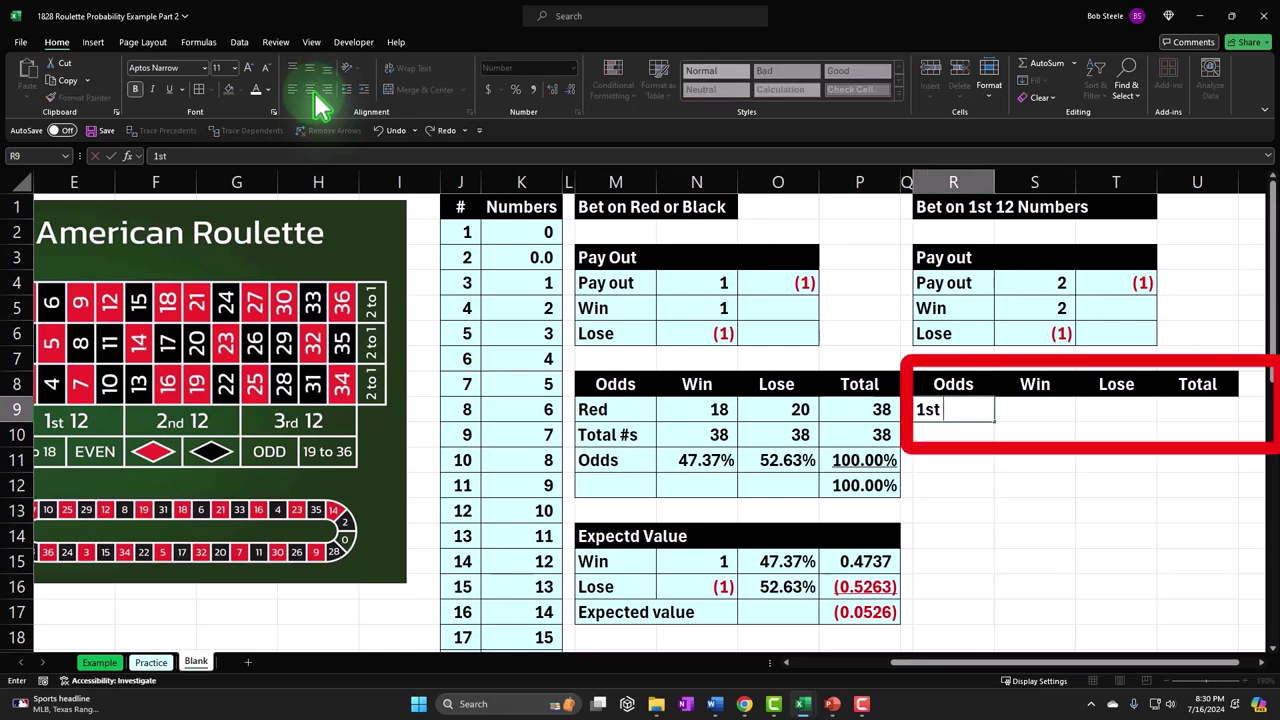
{"action": "type", "text": " 12"}
{"action": "key", "text": "Return"}
{"action": "key", "text": "Left"}
{"action": "key", "text": "Left"}
{"action": "key", "text": "Left"}
{"action": "key", "text": "Left"}
{"action": "key", "text": "Left"}
{"action": "key", "text": "Left"}
{"action": "key", "text": "Left"}
{"action": "key", "text": "Left"}
{"action": "key", "text": "Left"}
{"action": "key", "text": "Left"}
{"action": "key", "text": "Left"}
{"action": "key", "text": "Left"}
{"action": "key", "text": "Left"}
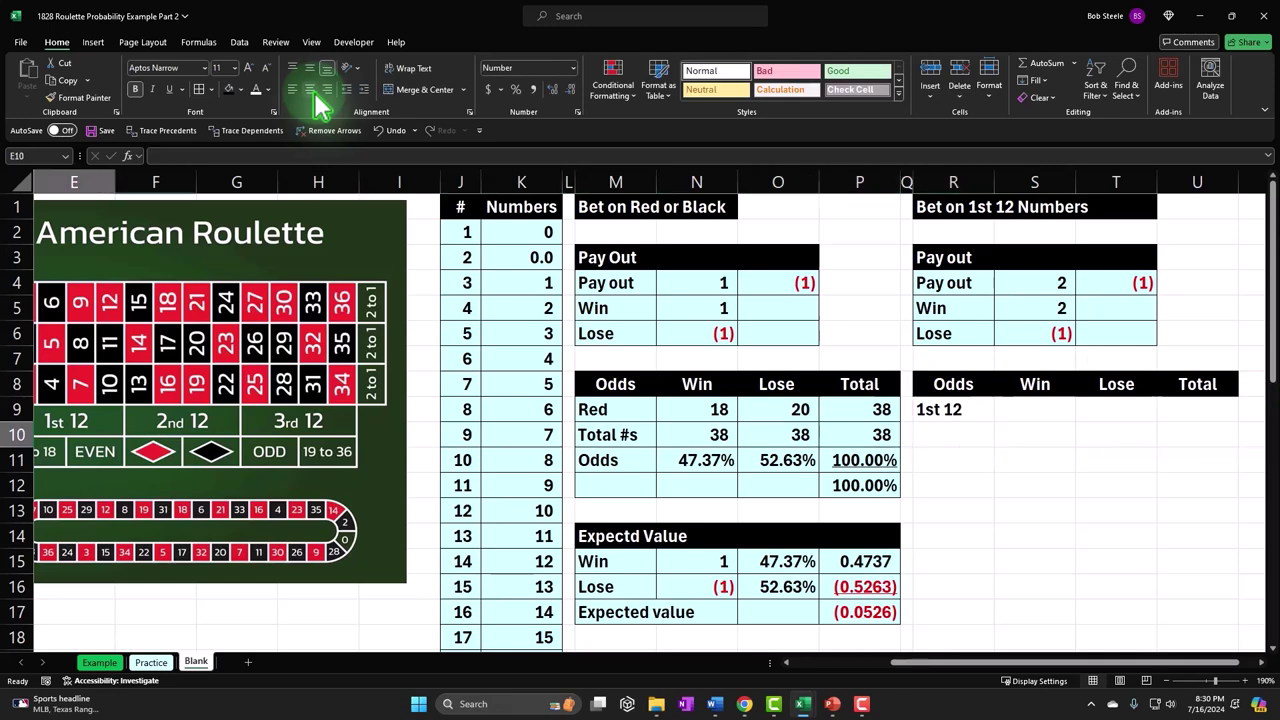
{"action": "key", "text": "Left"}
{"action": "key", "text": "Left"}
{"action": "key", "text": "Left"}
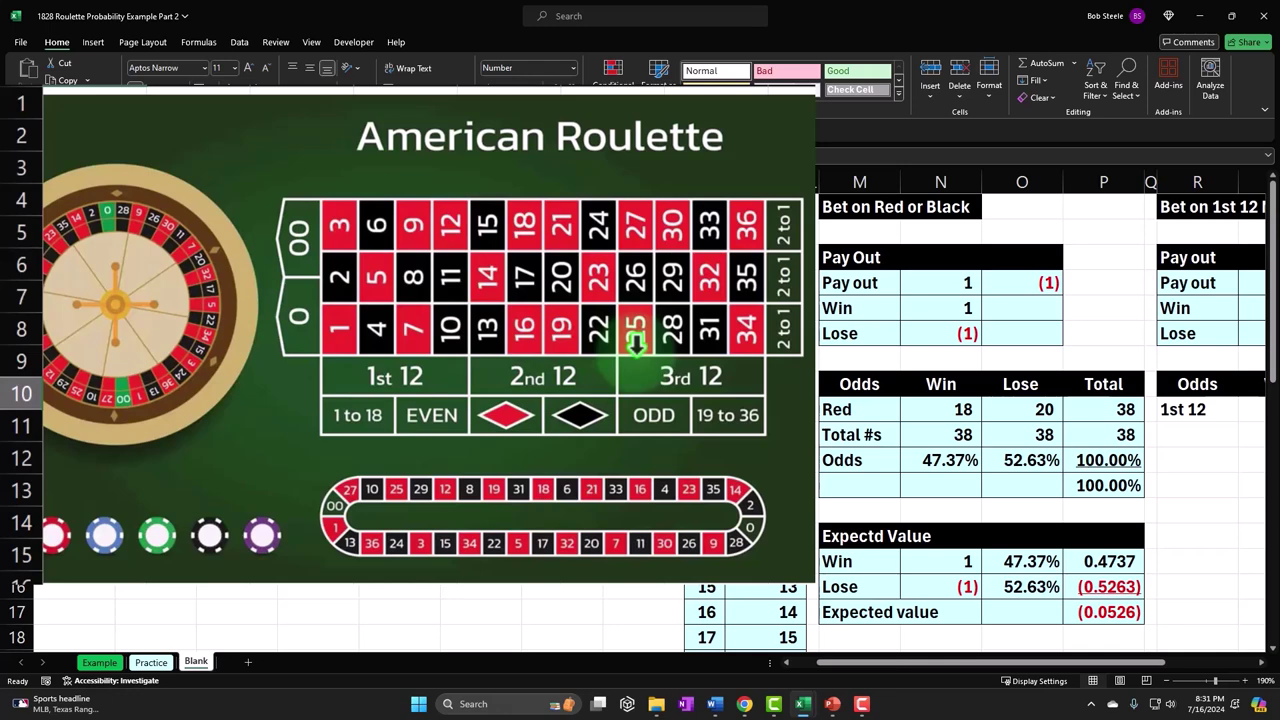
{"action": "left_click", "coordinate": [1022, 409]}
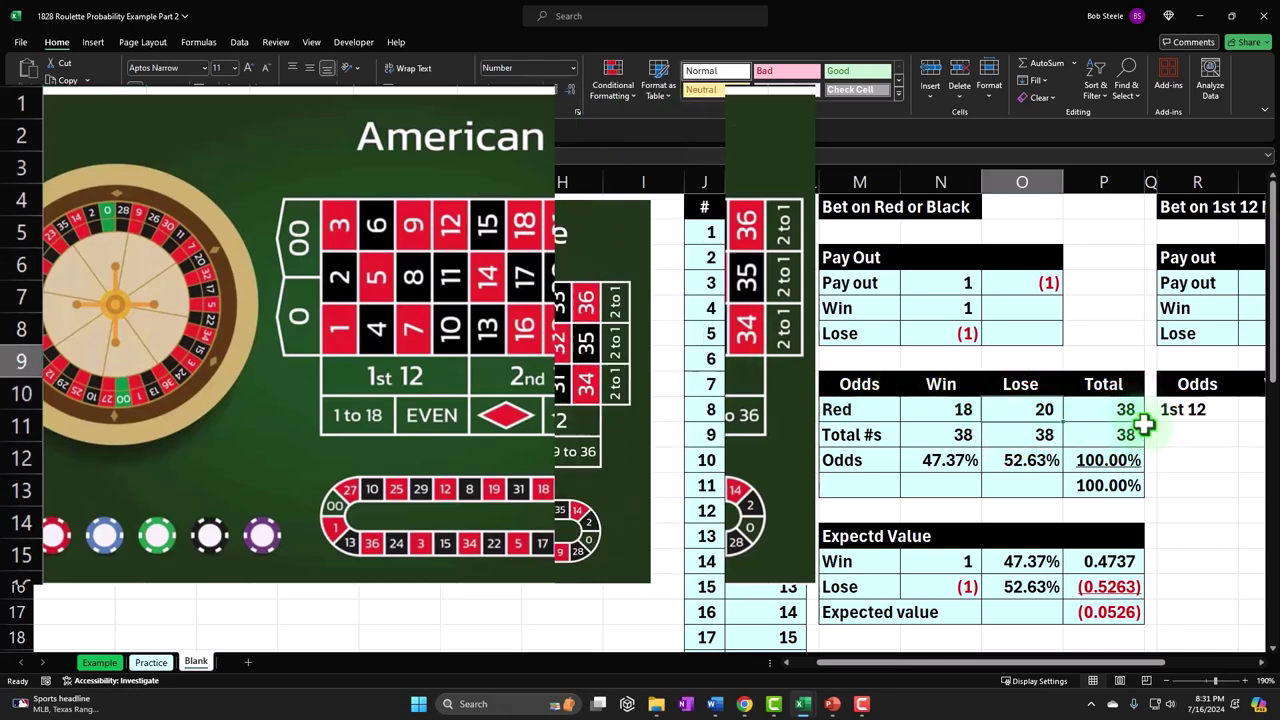
{"action": "key", "text": "Down"}
{"action": "key", "text": "Right"}
{"action": "key", "text": "Right"}
{"action": "key", "text": "Right"}
{"action": "key", "text": "Right"}
{"action": "key", "text": "Right"}
{"action": "key", "text": "Right"}
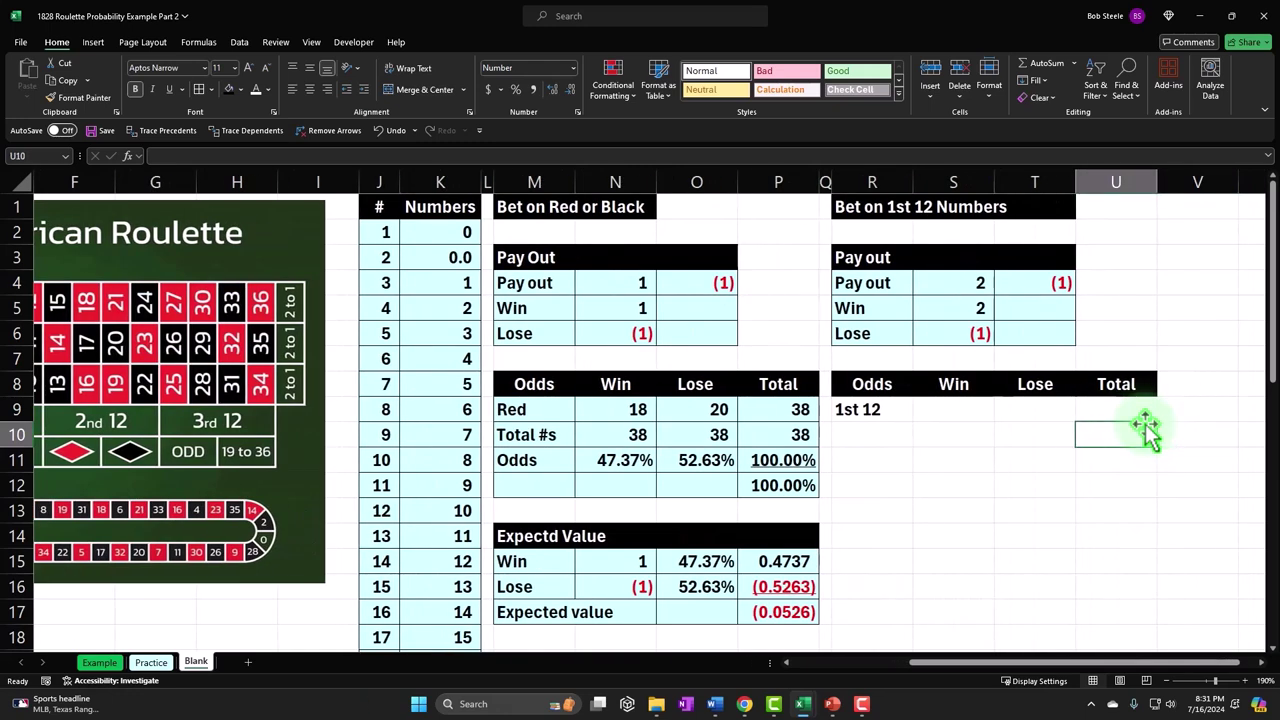
{"action": "key", "text": "Left"}
{"action": "key", "text": "Left"}
{"action": "key", "text": "Up"}
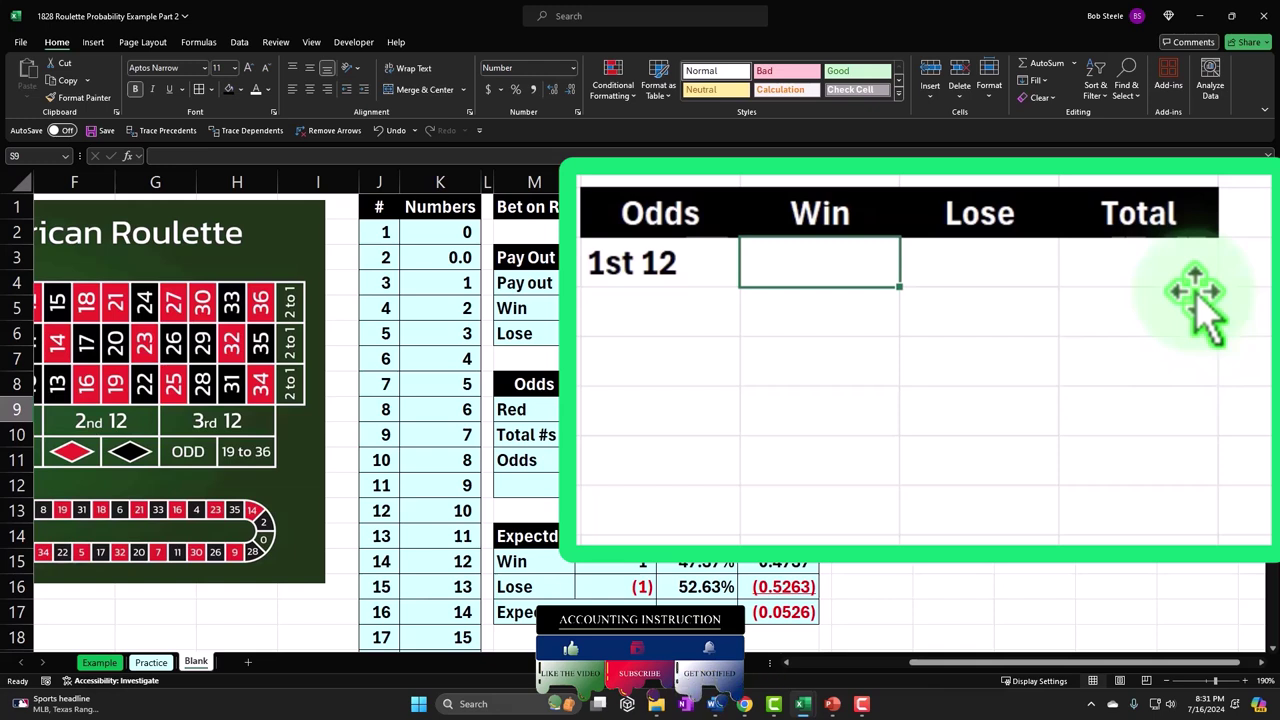
{"action": "type", "text": "12"}
{"action": "key", "text": "Return"}
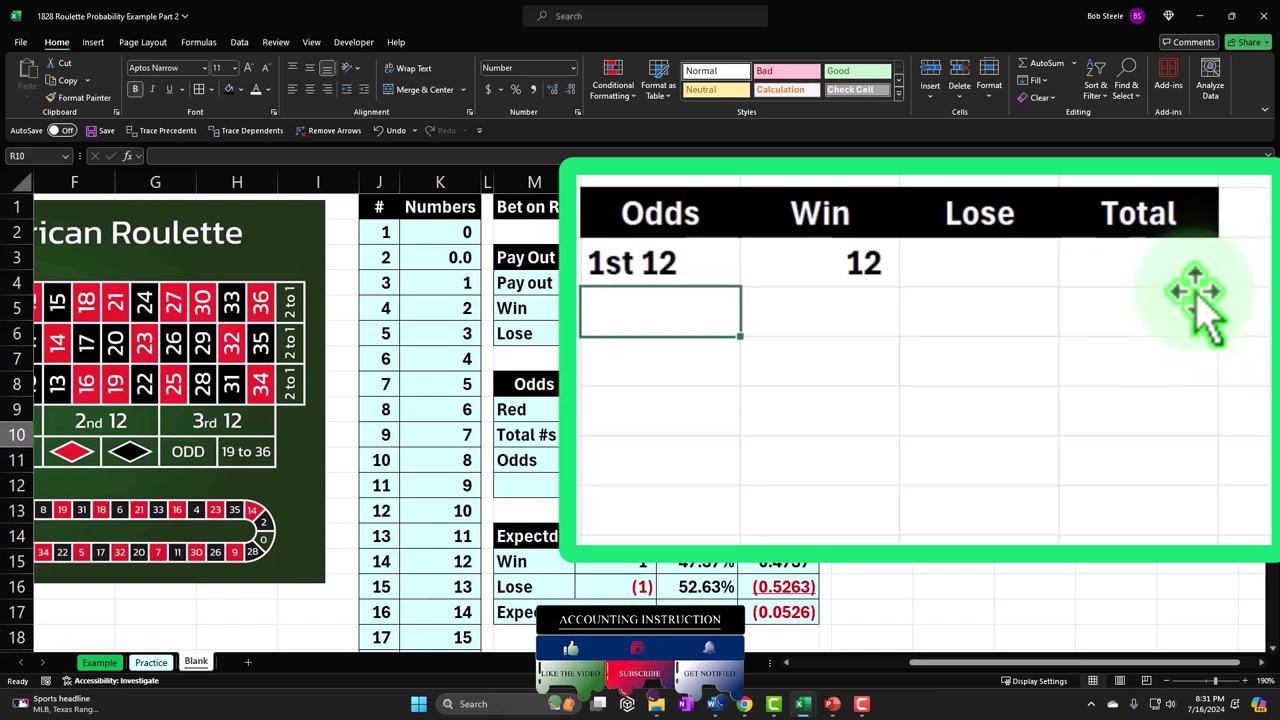
Add a Total #s row in R10 computing =36+2 for 38 numbers
{"action": "type", "text": "Total"}
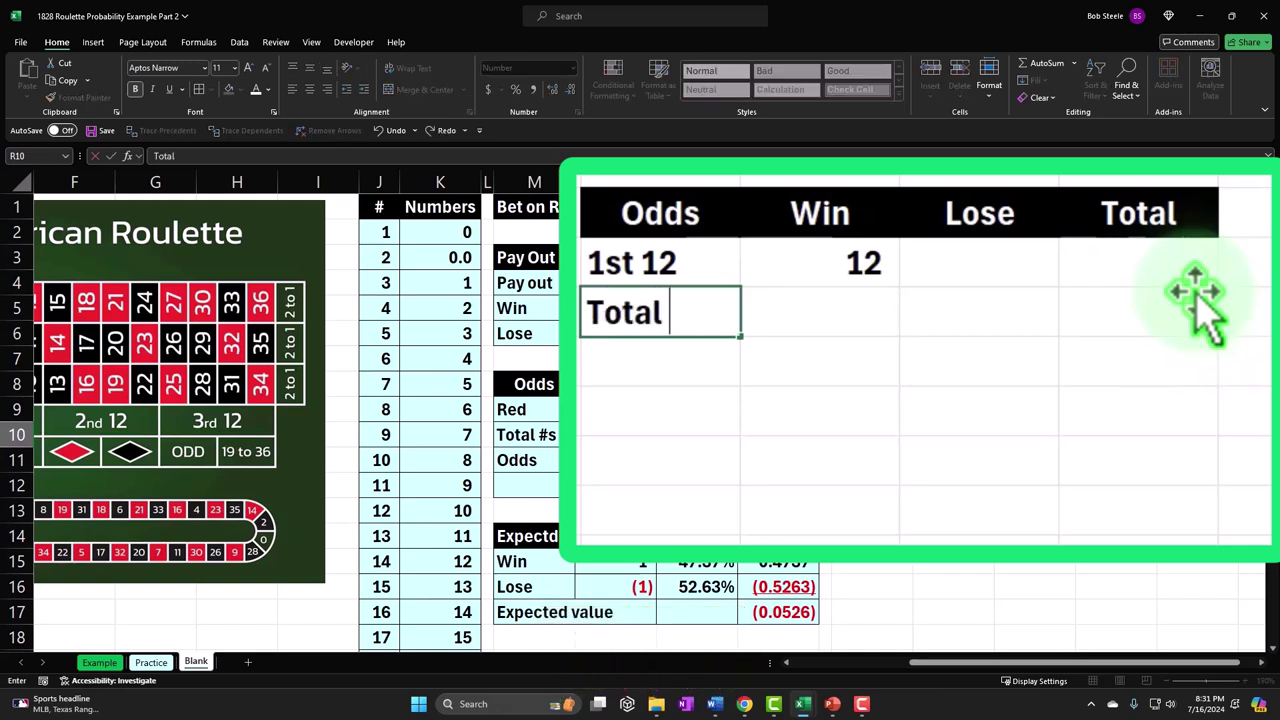
{"action": "type", "text": " #s"}
{"action": "key", "text": "Tab"}
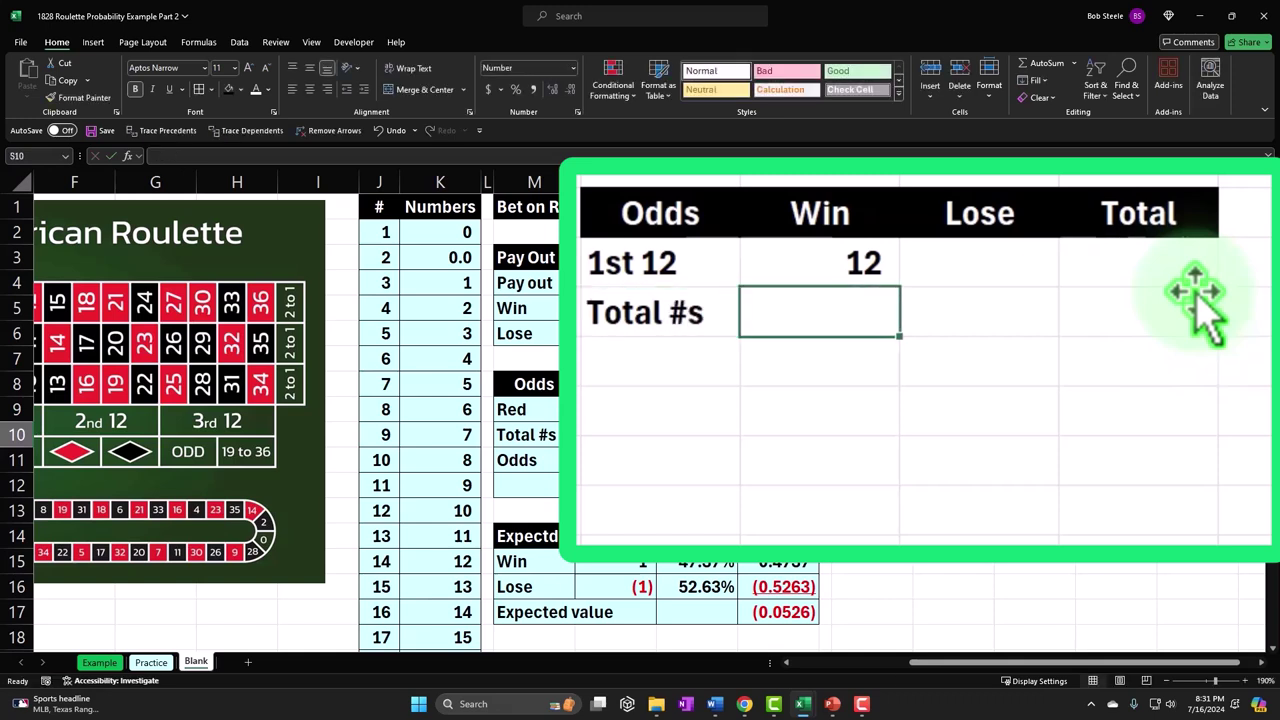
{"action": "type", "text": "=36"}
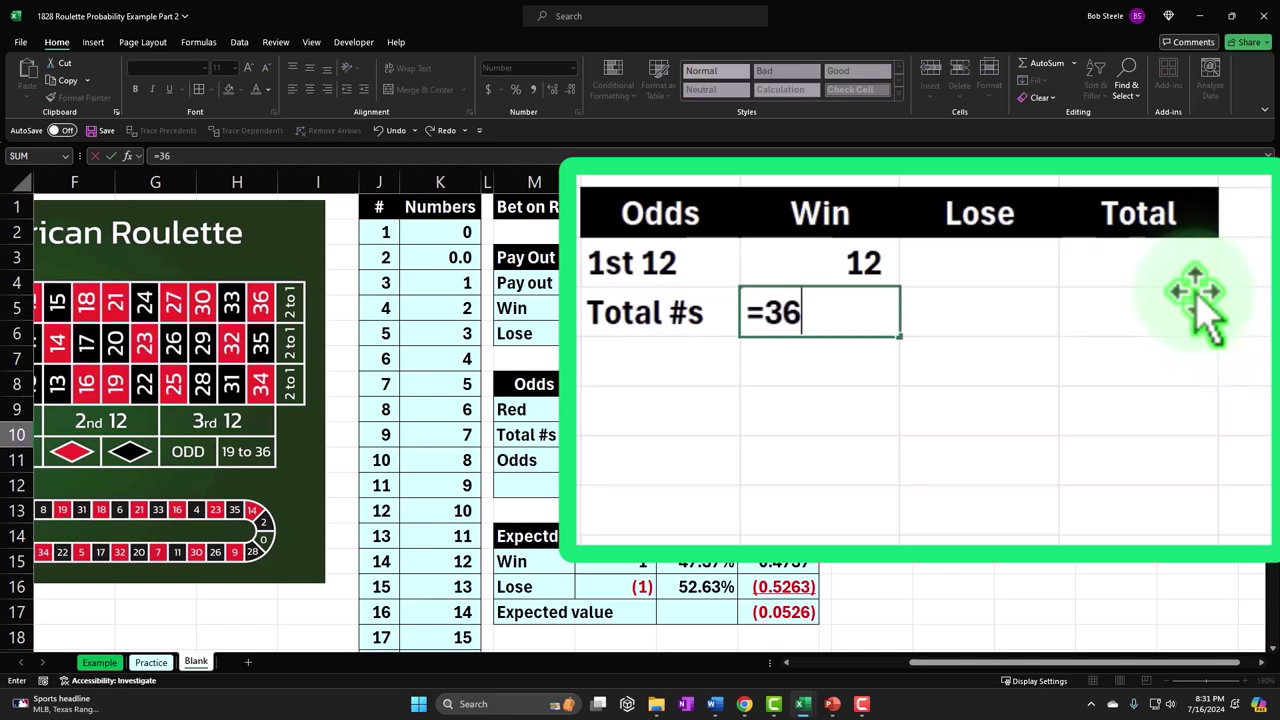
{"action": "type", "text": "+2"}
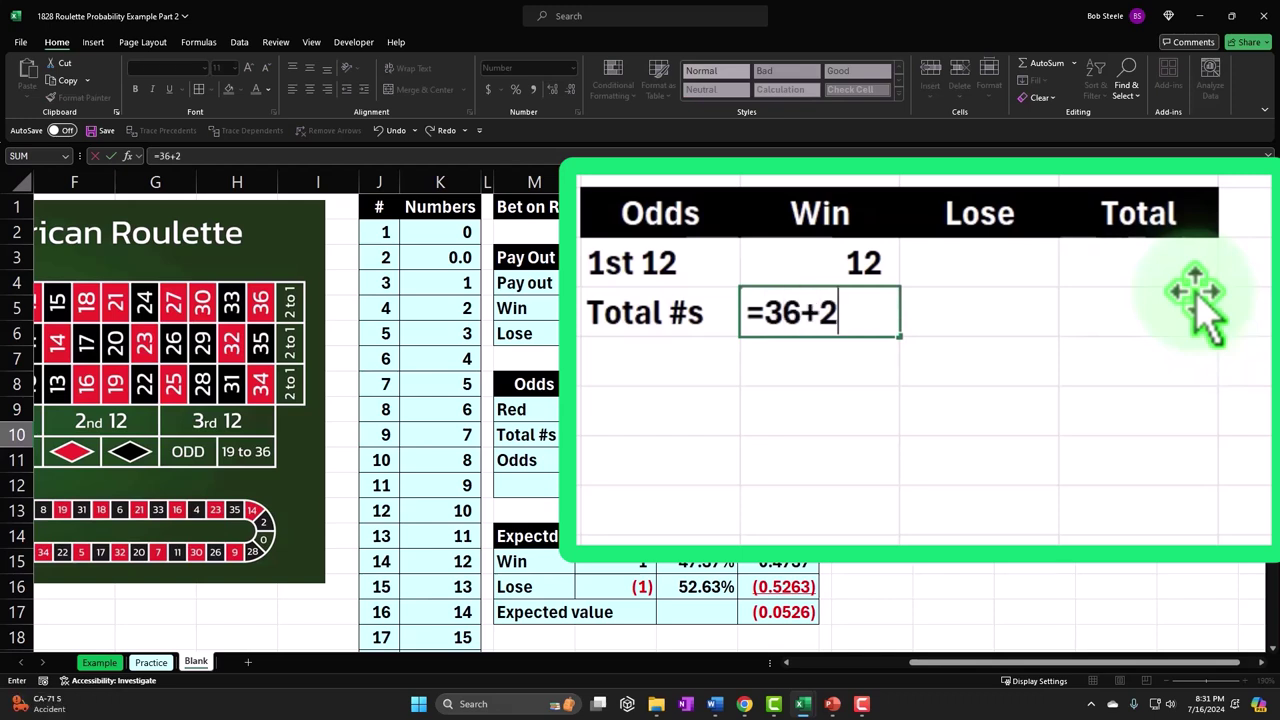
{"action": "key", "text": "Return"}
{"action": "key", "text": "Up"}
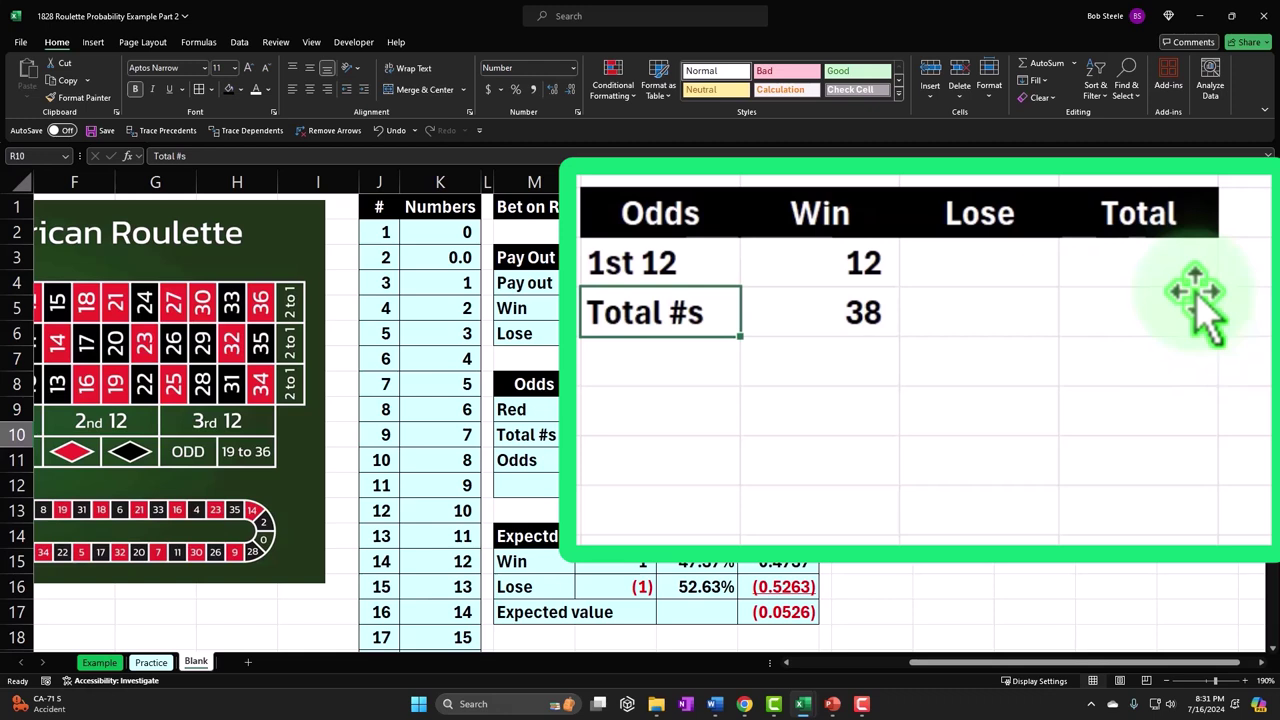
{"action": "key", "text": "Right"}
{"action": "key", "text": "Right"}
{"action": "key", "text": "Up"}
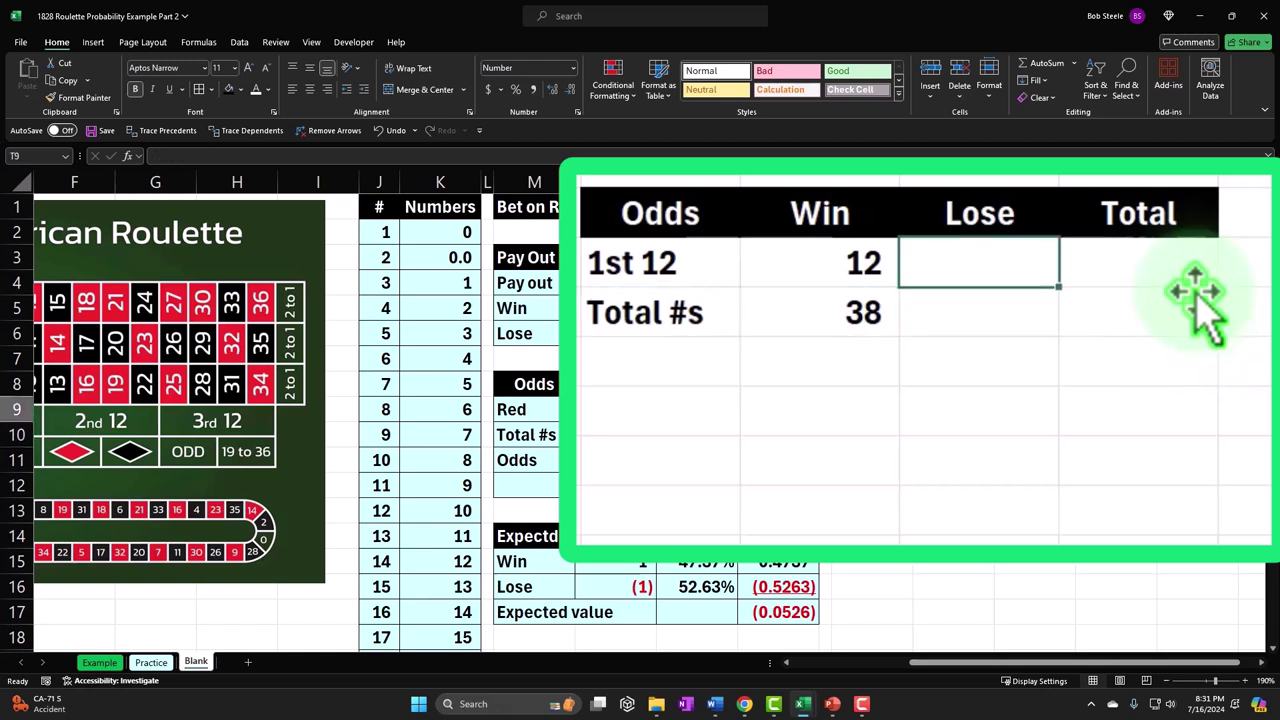
Enter =S10-S9 in T9 so it shows 26 losing numbers
{"action": "type", "text": "="}
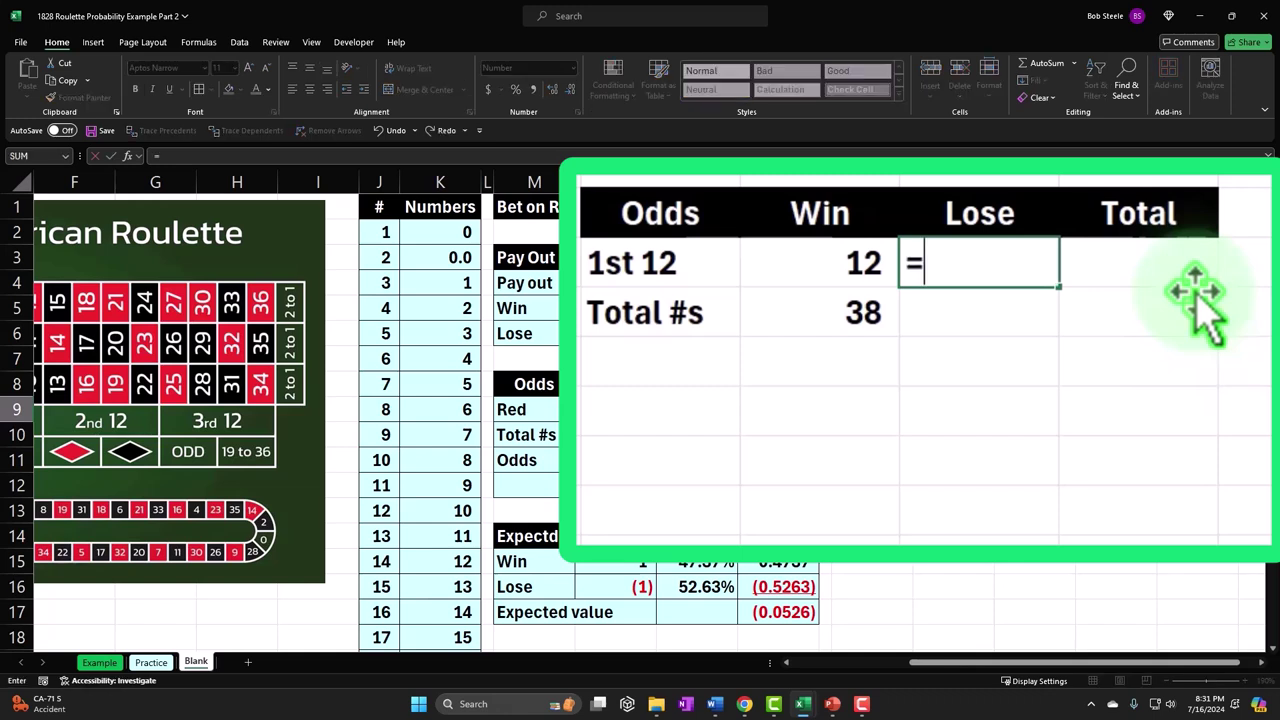
{"action": "key", "text": "Down"}
{"action": "key", "text": "Left"}
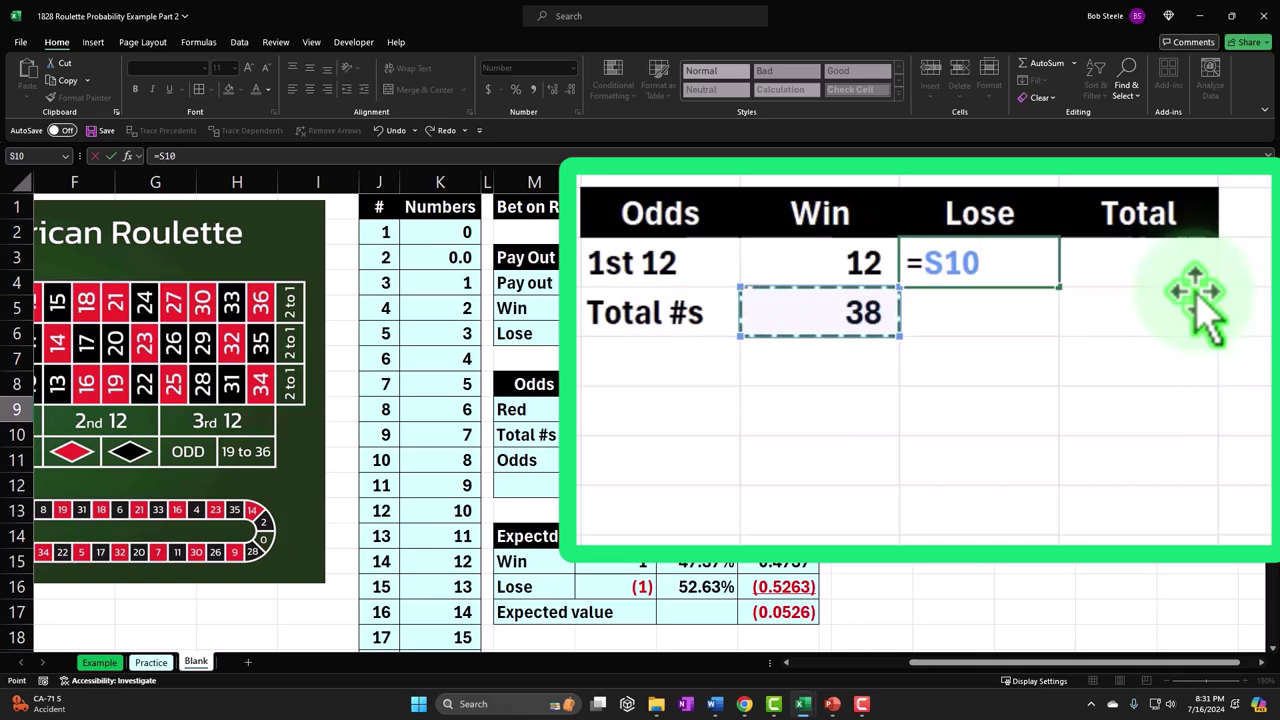
{"action": "type", "text": "-"}
{"action": "key", "text": "Left"}
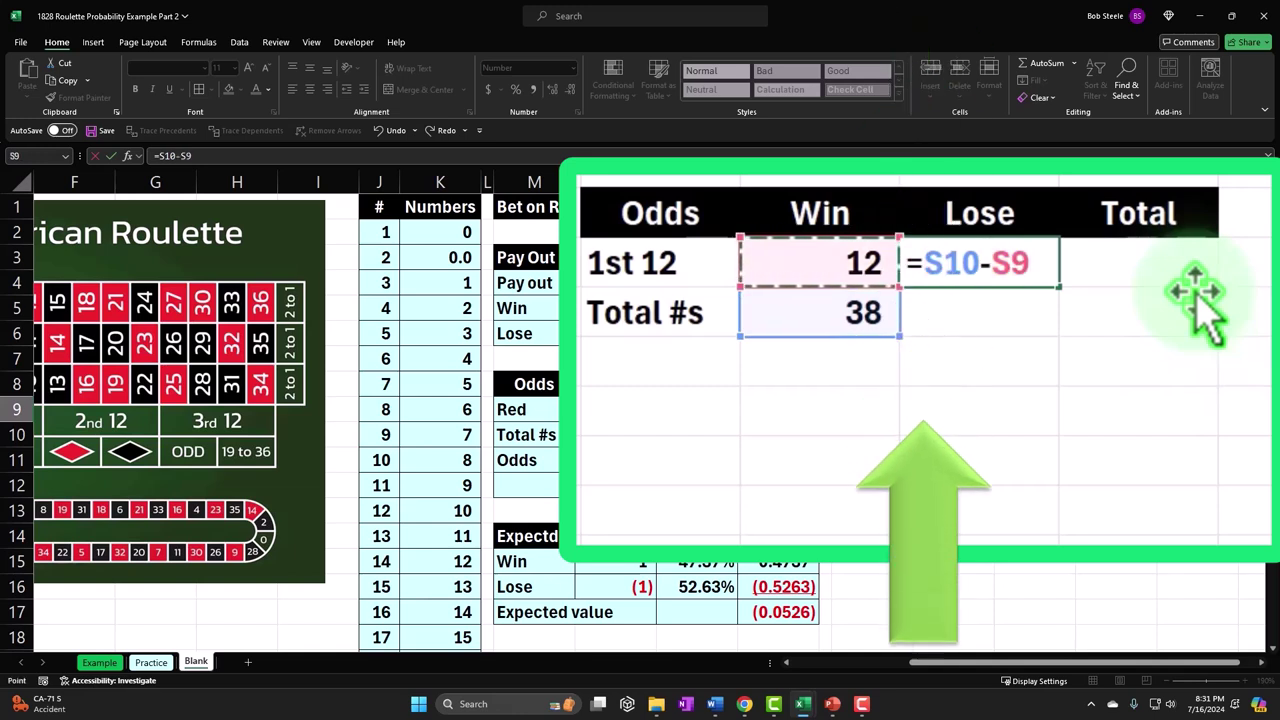
{"action": "key", "text": "Return"}
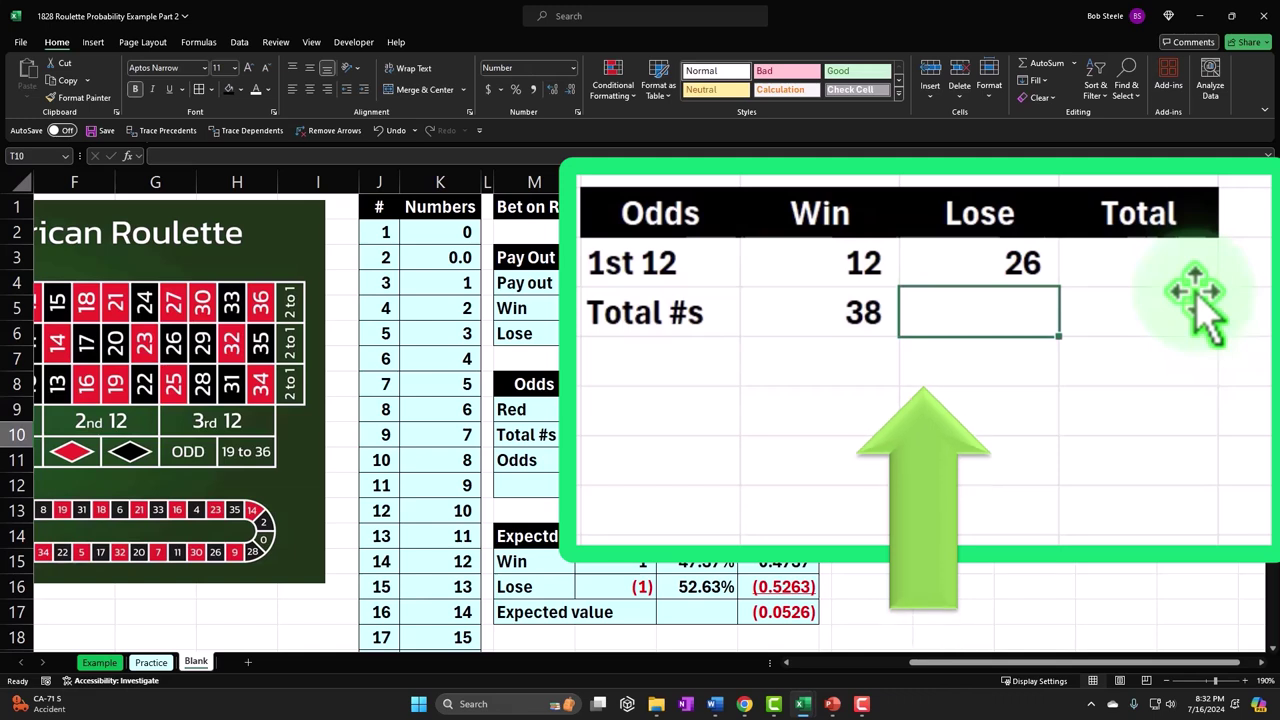
{"action": "key", "text": "Up"}
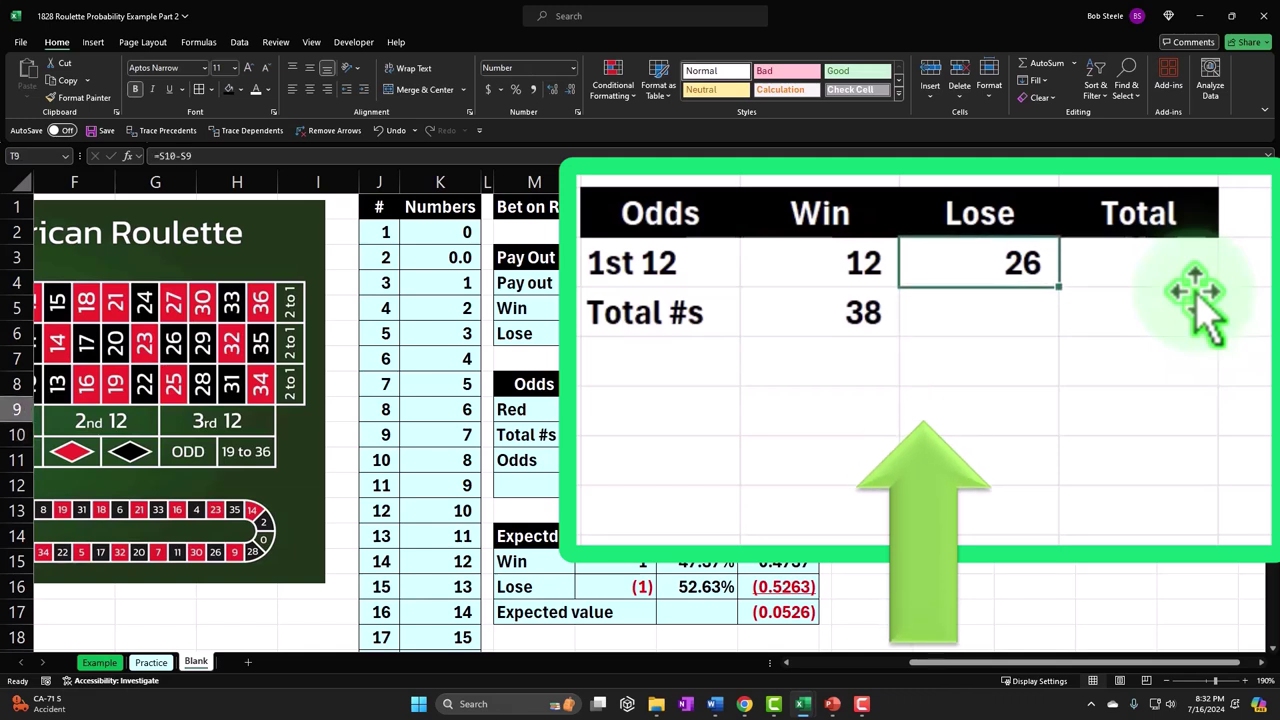
Set T10 to =S10 to show 38 total numbers
{"action": "key", "text": "Down"}
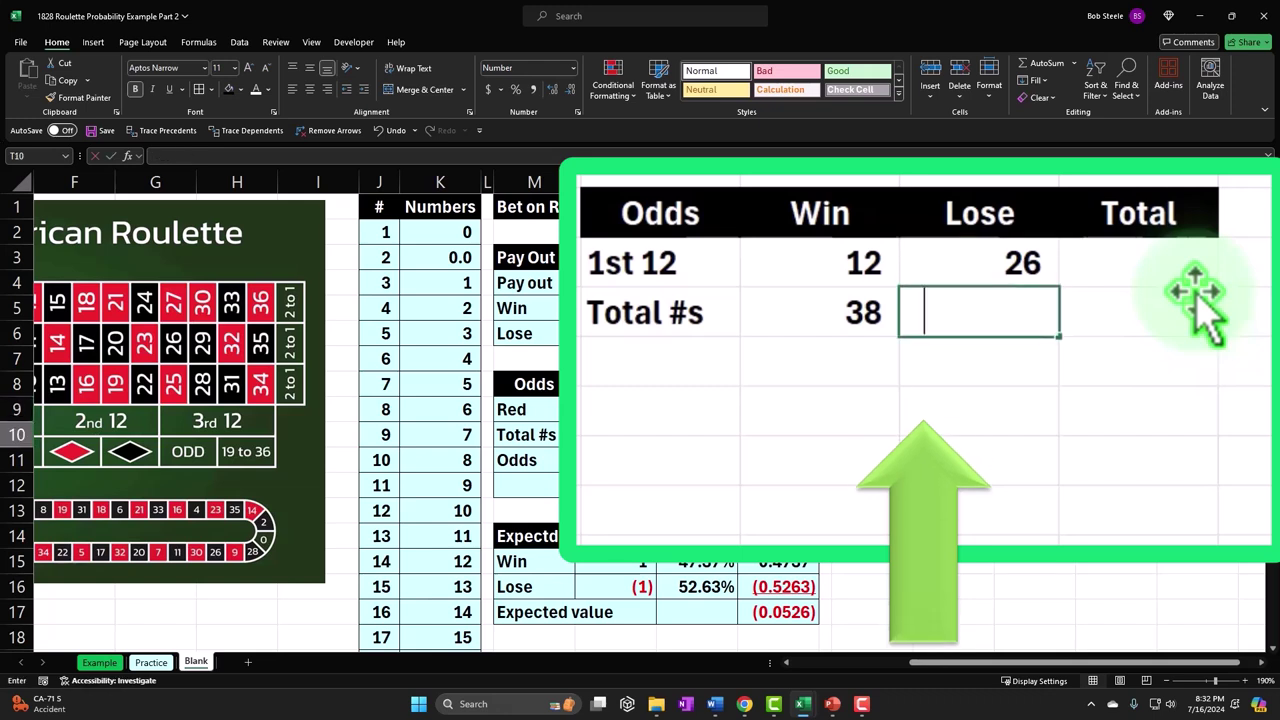
{"action": "type", "text": "="}
{"action": "key", "text": "Left"}
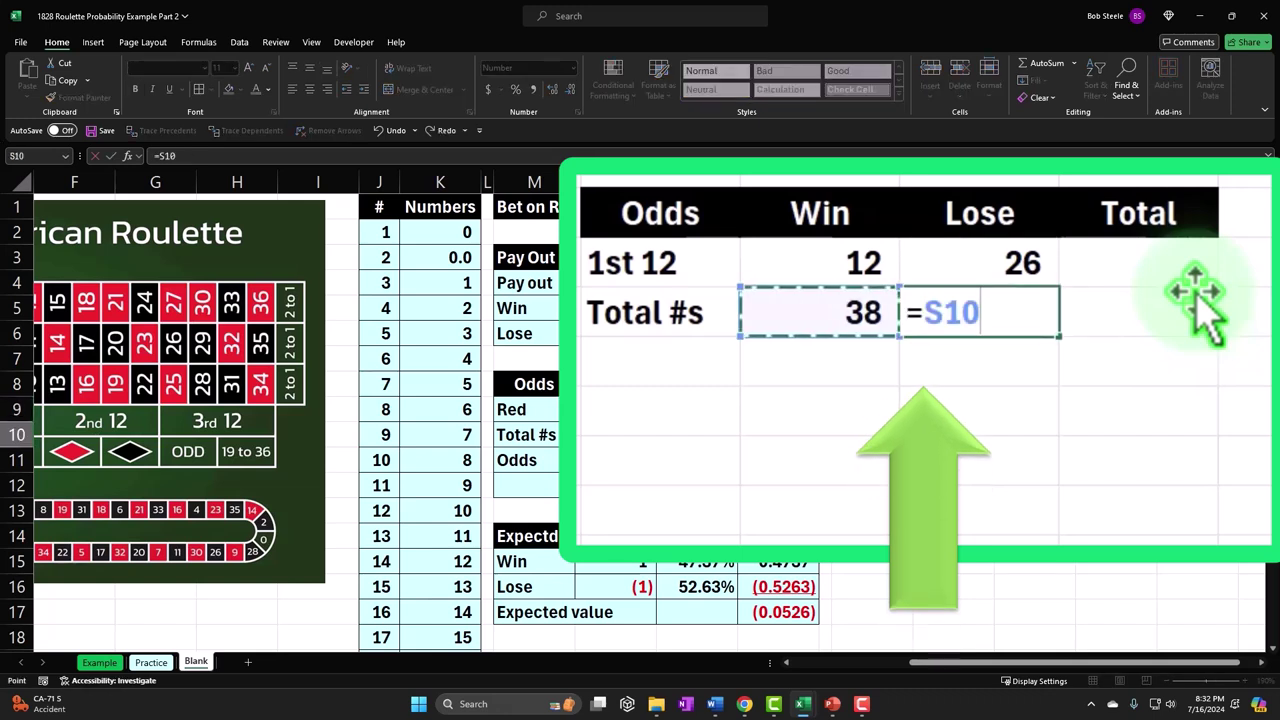
{"action": "key", "text": "Return"}
{"action": "key", "text": "Up"}
{"action": "key", "text": "Up"}
{"action": "key", "text": "Right"}
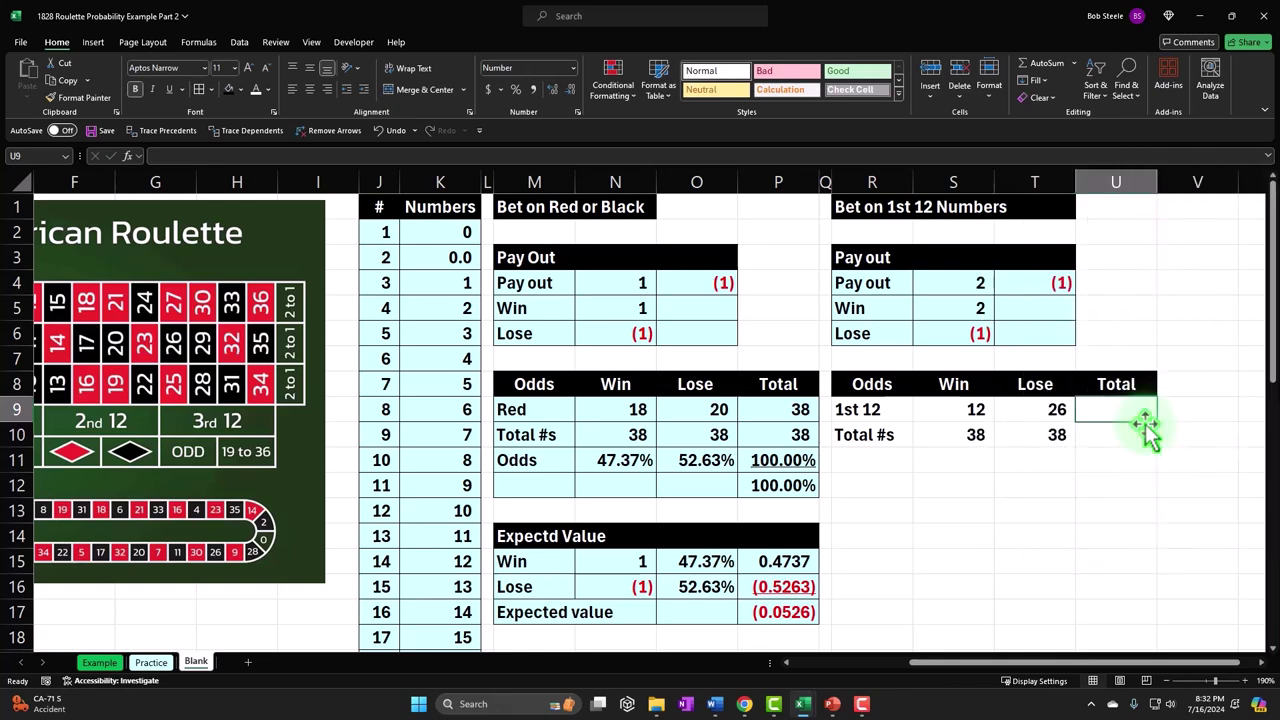
Total the 1st 12 row's win and lose counts in U9 with =SUM(S9:T9), giving 38
{"action": "type", "text": "=sum("}
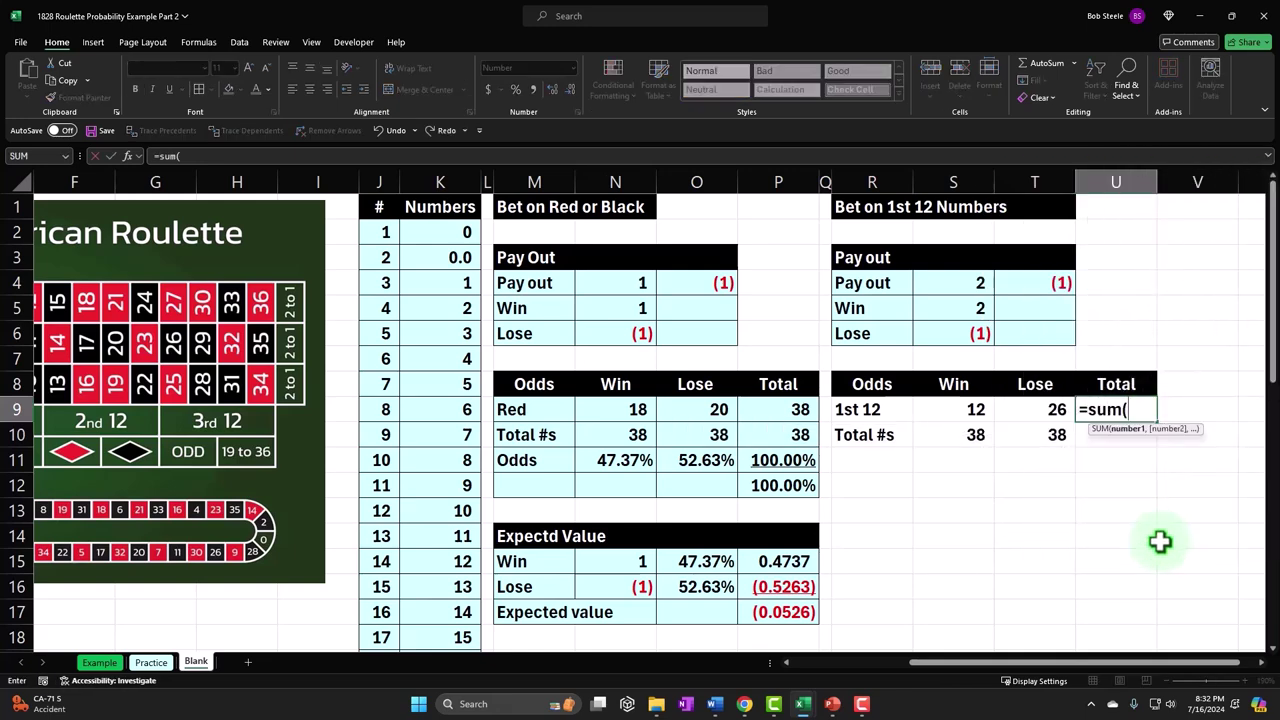
{"action": "key", "text": "Left"}
{"action": "key", "text": "shift+Left"}
{"action": "key", "text": "Return"}
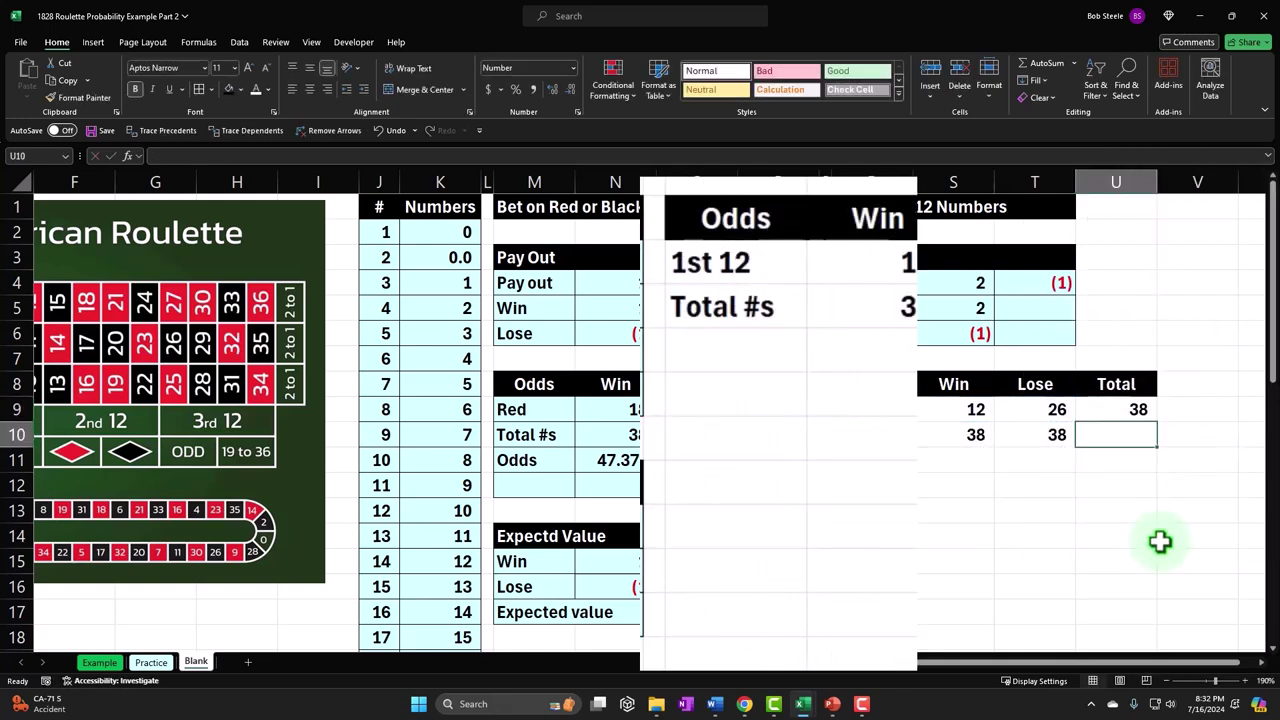
Replace the Total #s row's 76 SUM with =+T10 so it shows 38
{"action": "type", "text": "=sum("}
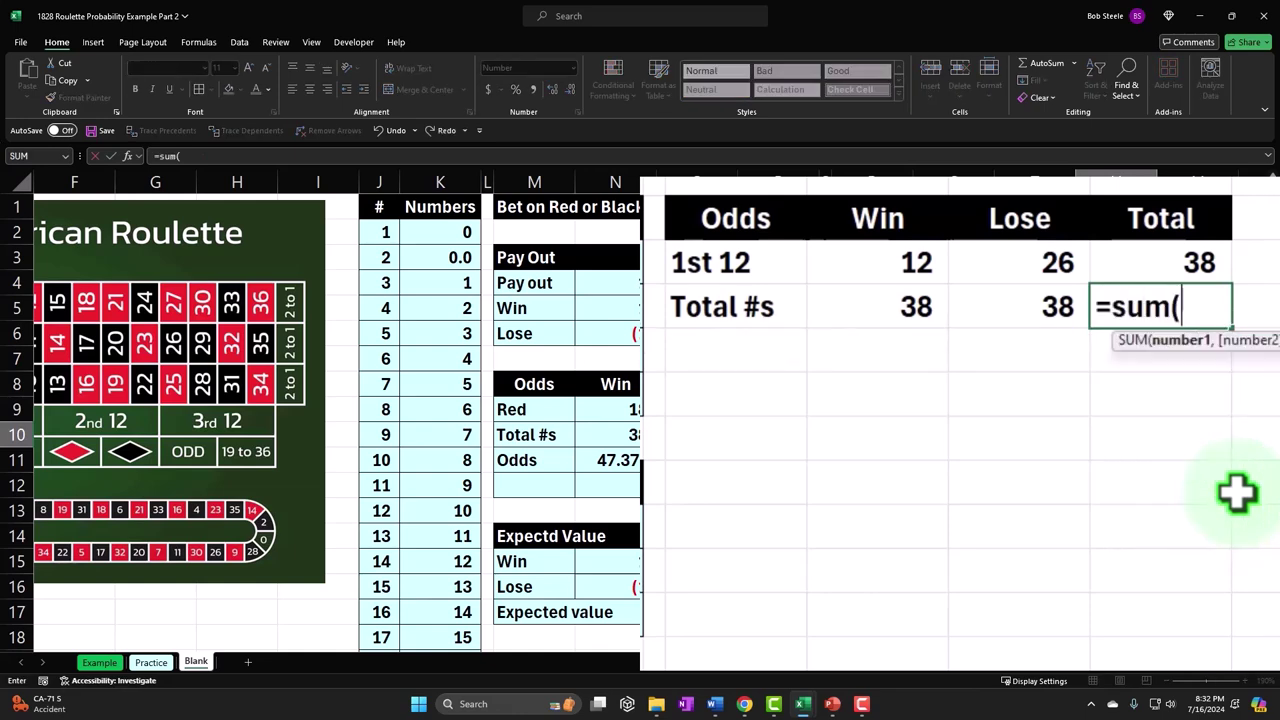
{"action": "key", "text": "Left"}
{"action": "key", "text": "shift+Left"}
{"action": "key", "text": "Return"}
{"action": "key", "text": "Up"}
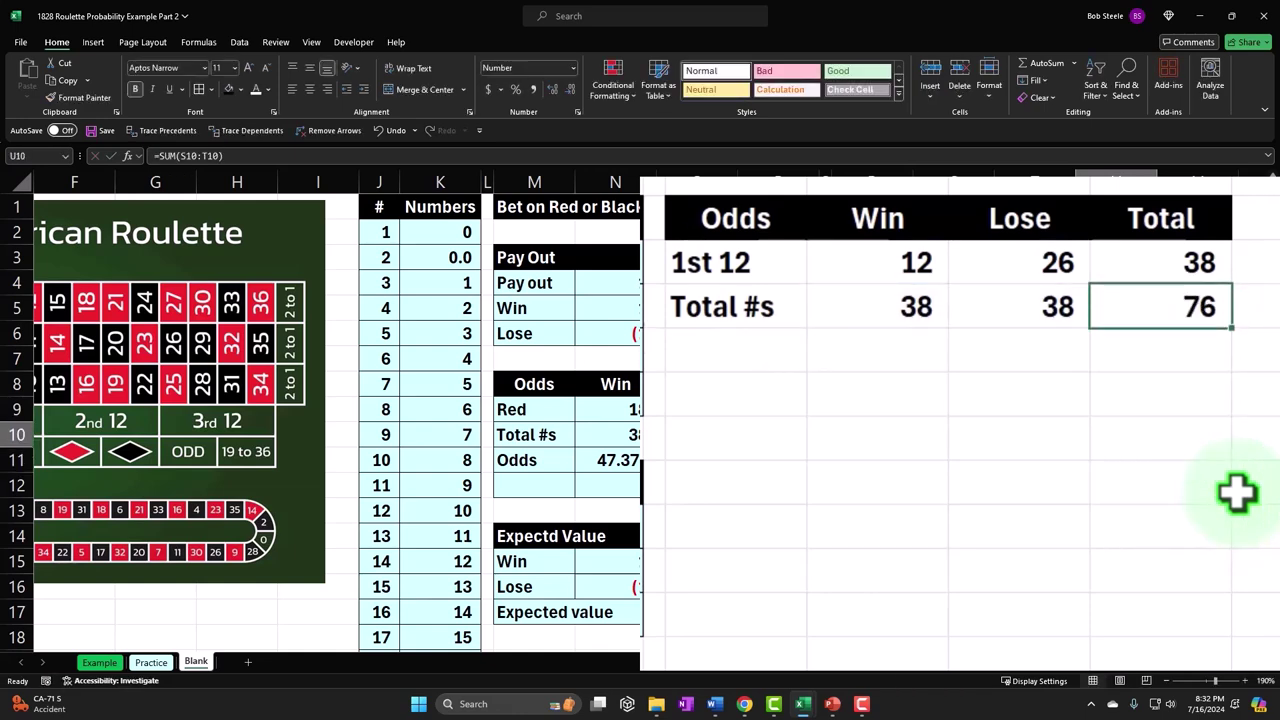
{"action": "type", "text": "+"}
{"action": "key", "text": "Left"}
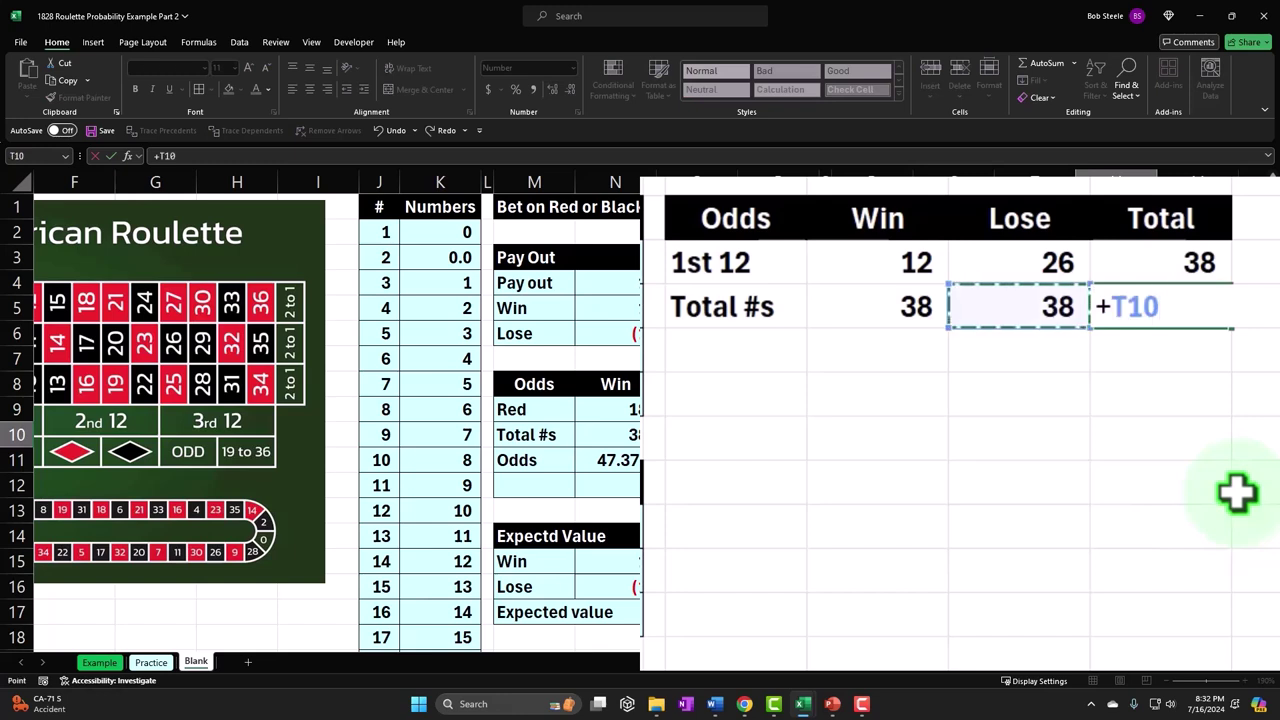
{"action": "key", "text": "Return"}
{"action": "key", "text": "Up"}
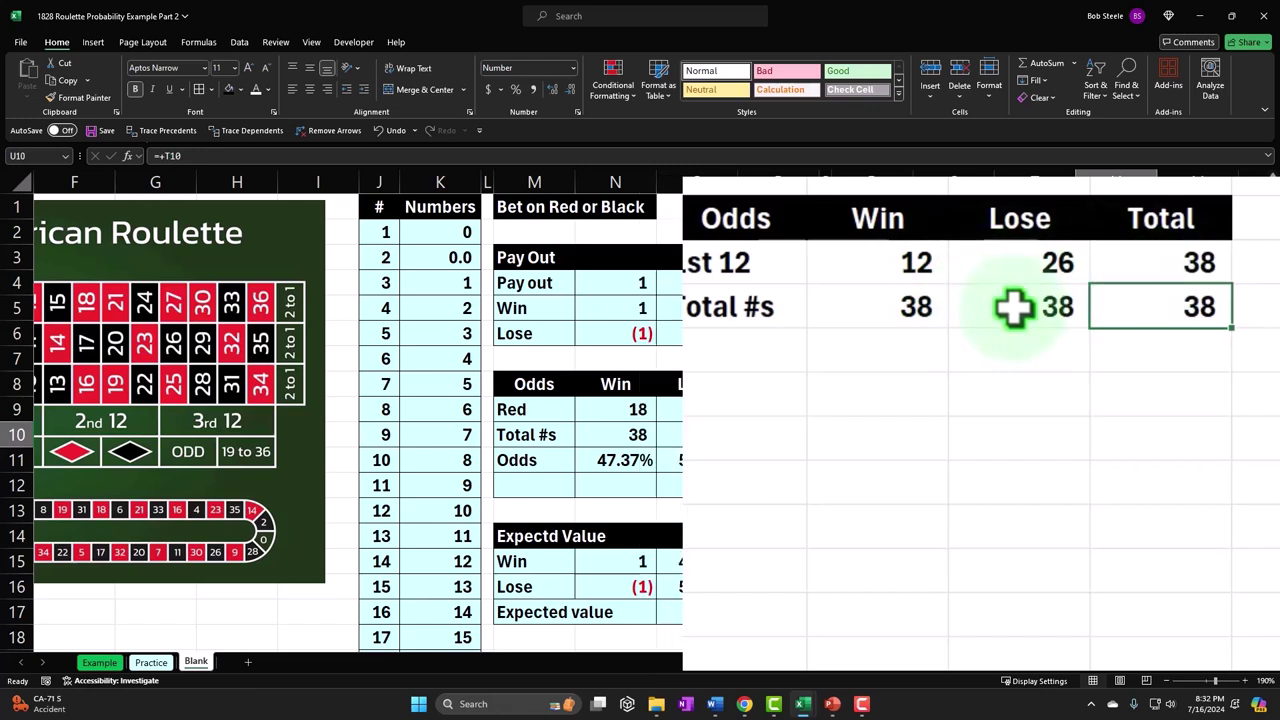
{"action": "key", "text": "Return"}
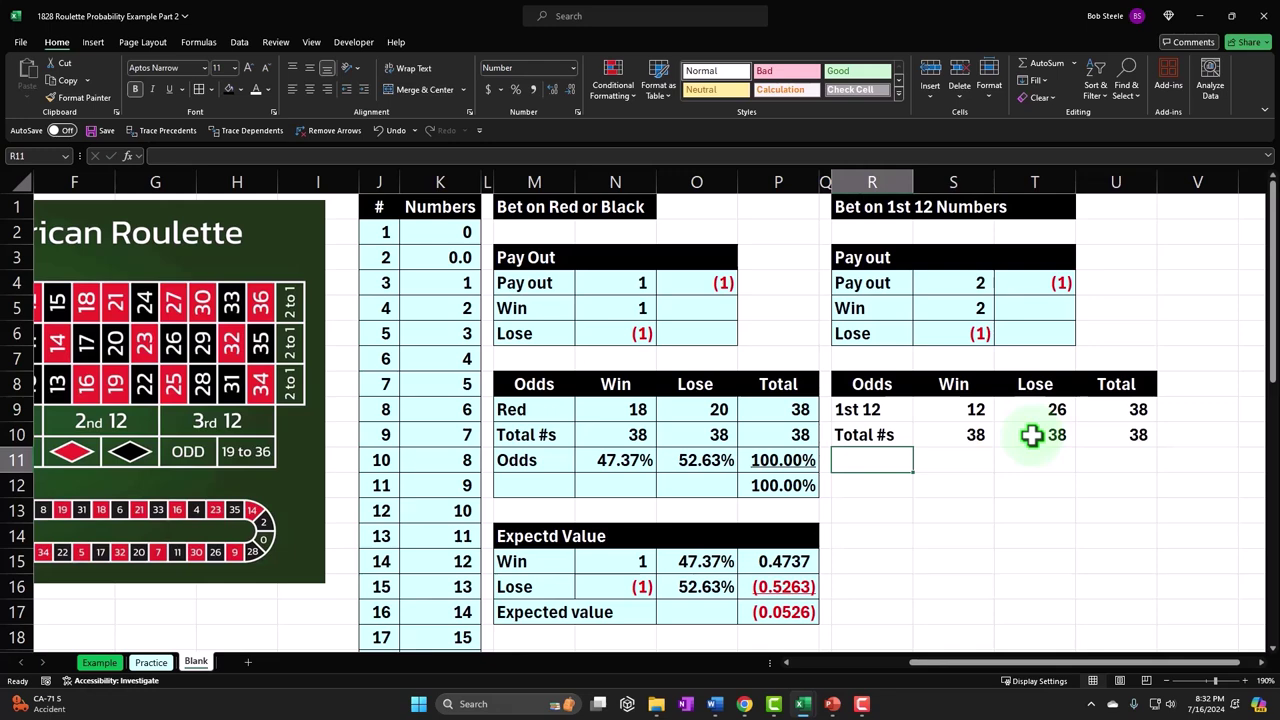
Label row 11 Odds and enter the win odds =S9/S10 in S11 as a percentage
{"action": "type", "text": "Odds"}
{"action": "key", "text": "Tab"}
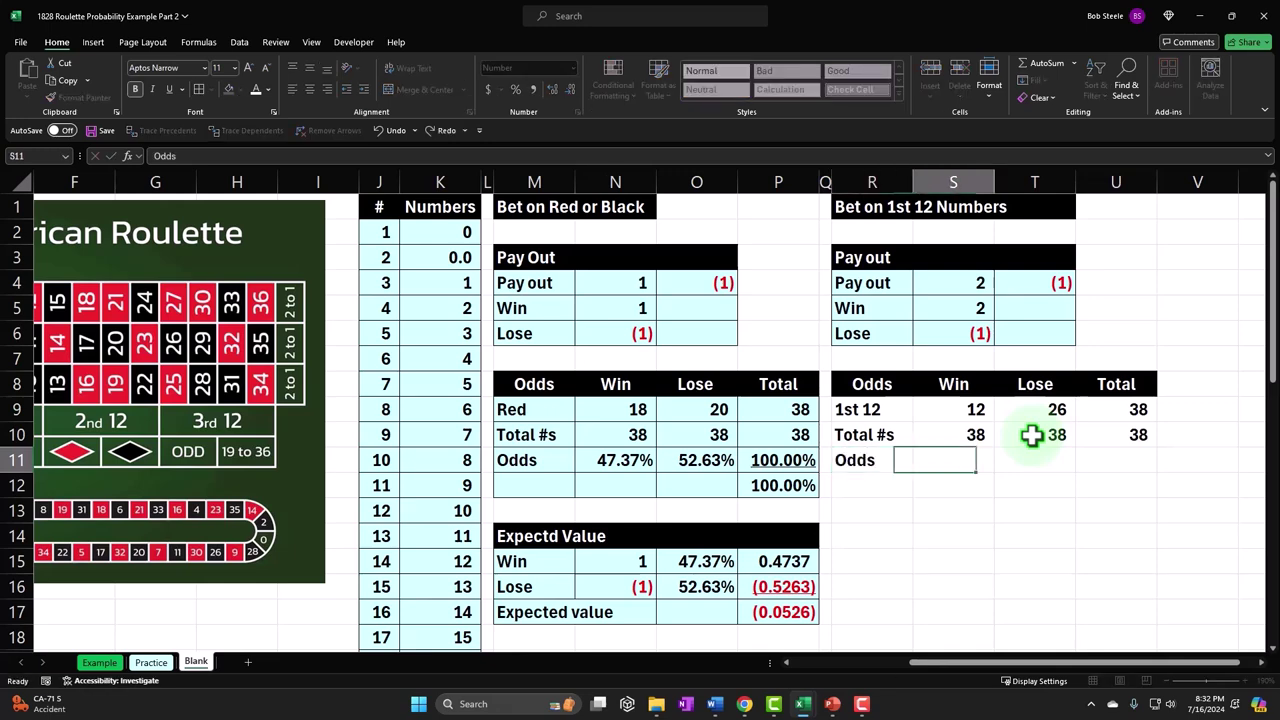
{"action": "type", "text": "="}
{"action": "key", "text": "Up"}
{"action": "key", "text": "Up"}
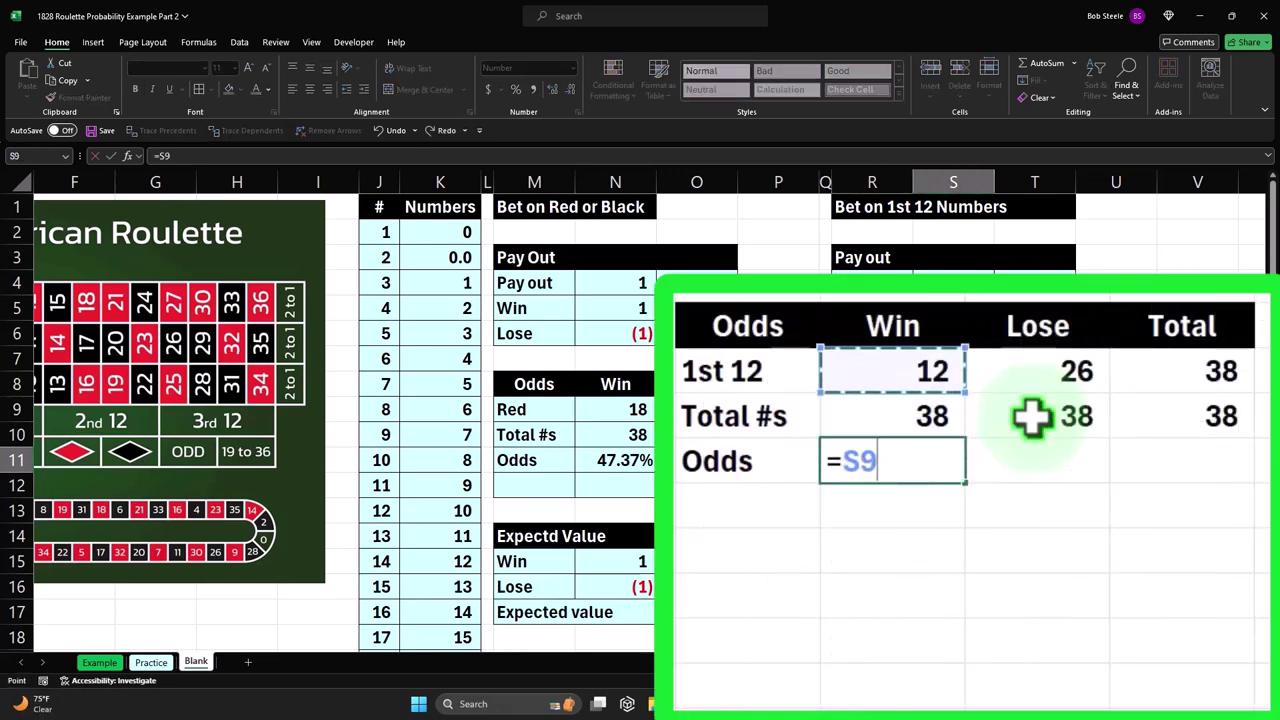
{"action": "type", "text": "/"}
{"action": "key", "text": "Up"}
{"action": "key", "text": "Return"}
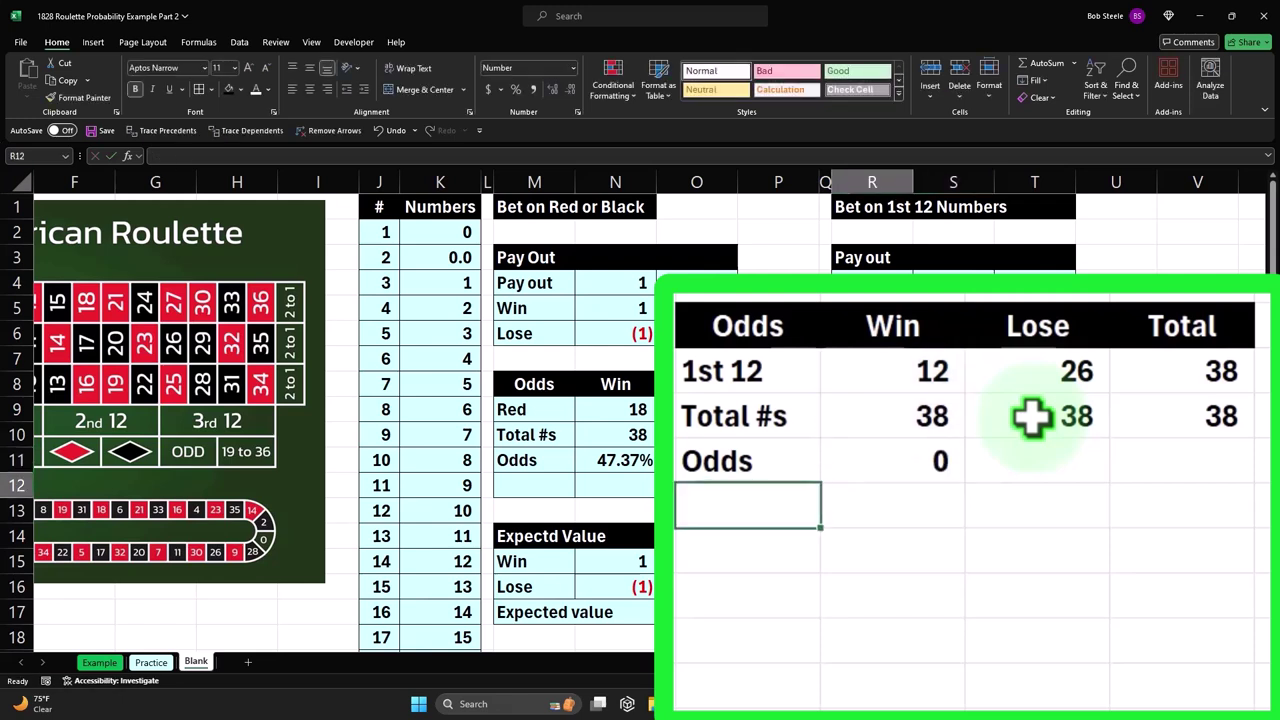
{"action": "key", "text": "Up"}
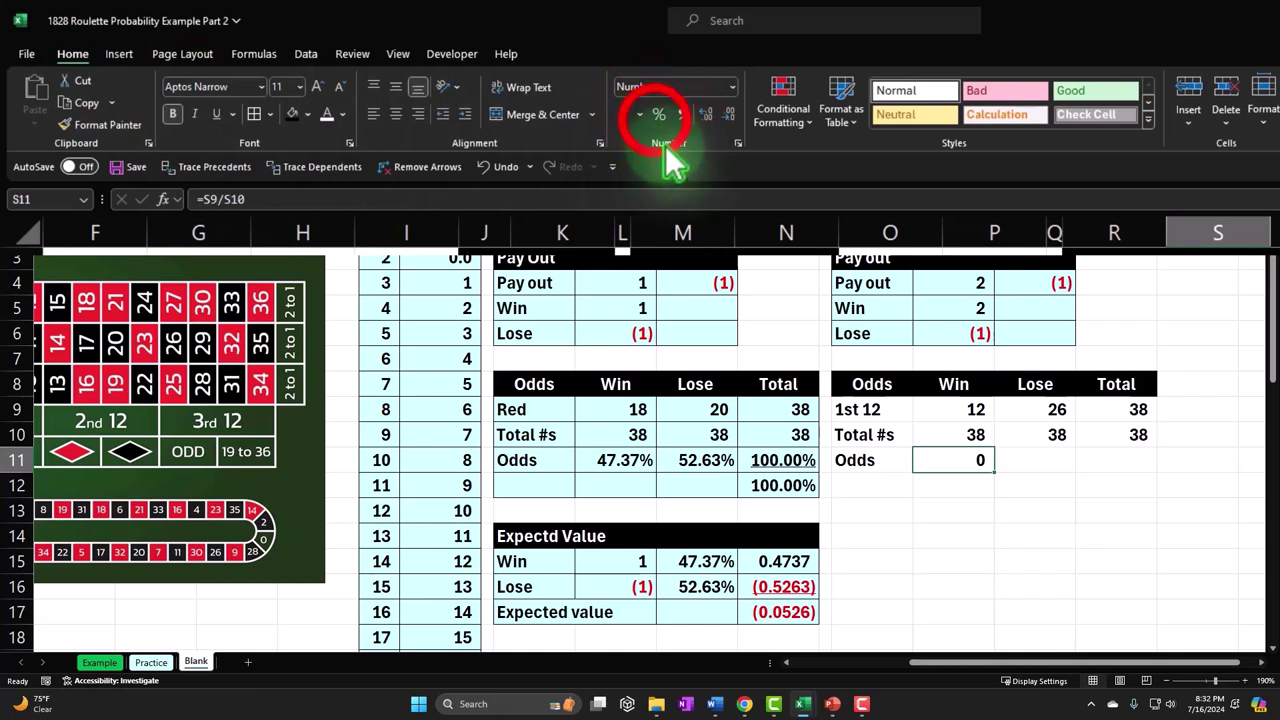
{"action": "left_click", "coordinate": [657, 116]}
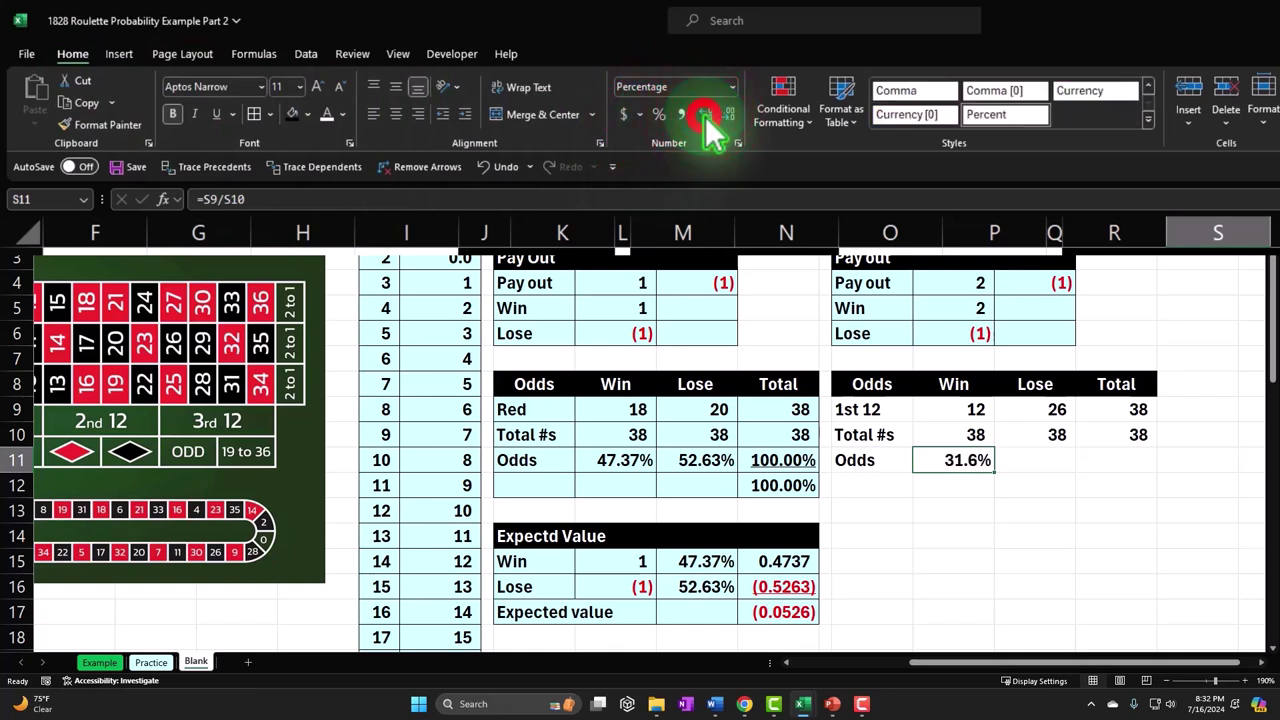
Enter the lose odds =T9/T10 in T11 as a two-decimal percentage, 68.42%
{"action": "key", "text": "Right"}
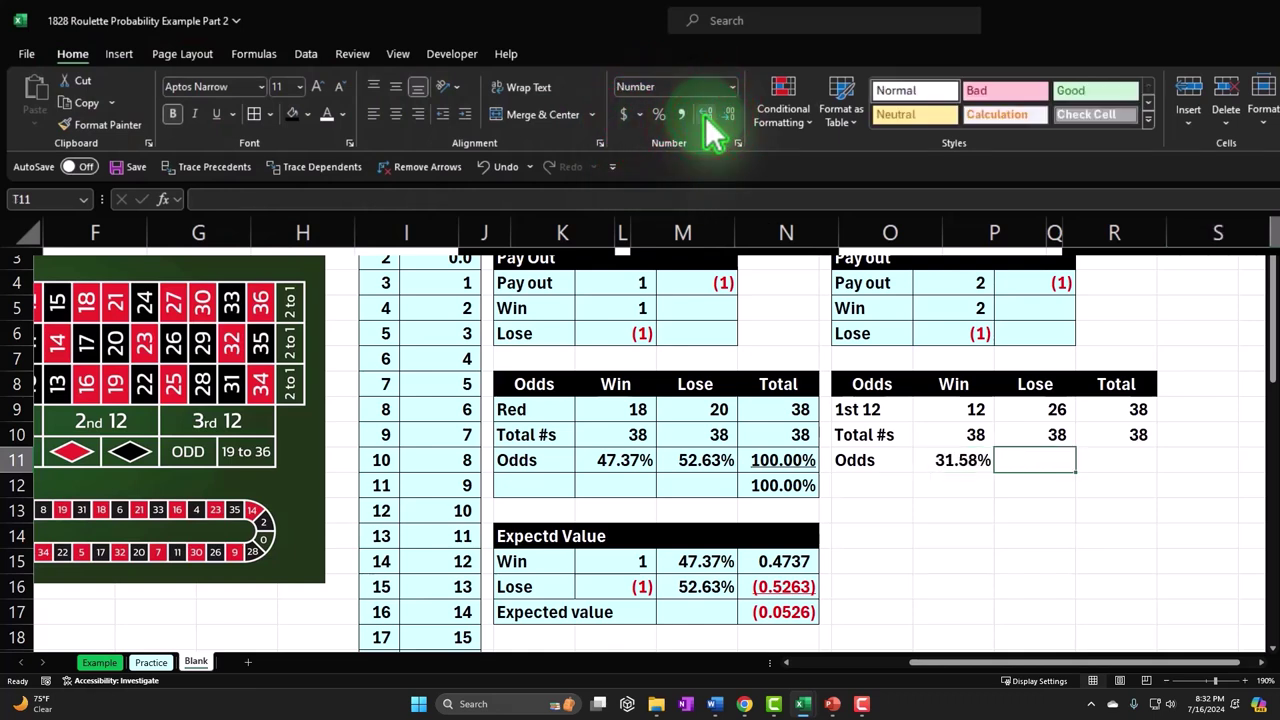
{"action": "type", "text": "="}
{"action": "key", "text": "Up"}
{"action": "key", "text": "Up"}
{"action": "type", "text": "/"}
{"action": "key", "text": "Up"}
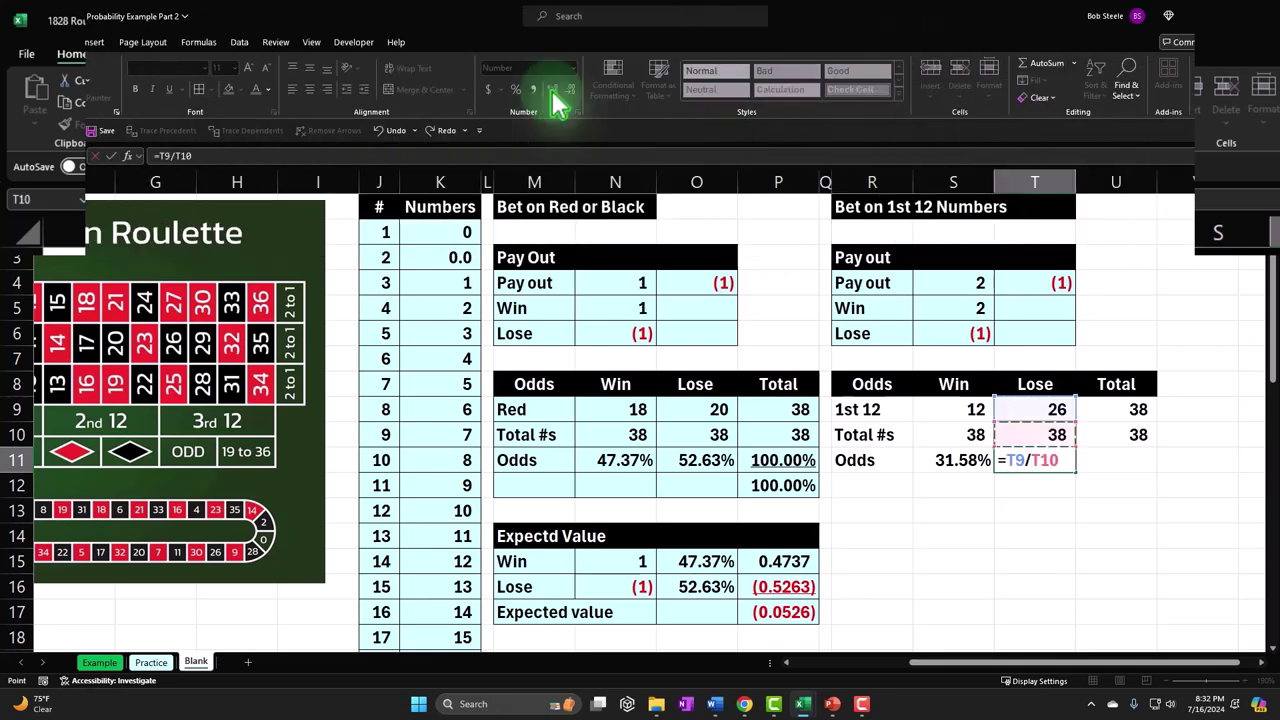
{"action": "key", "text": "Return"}
{"action": "key", "text": "Up"}
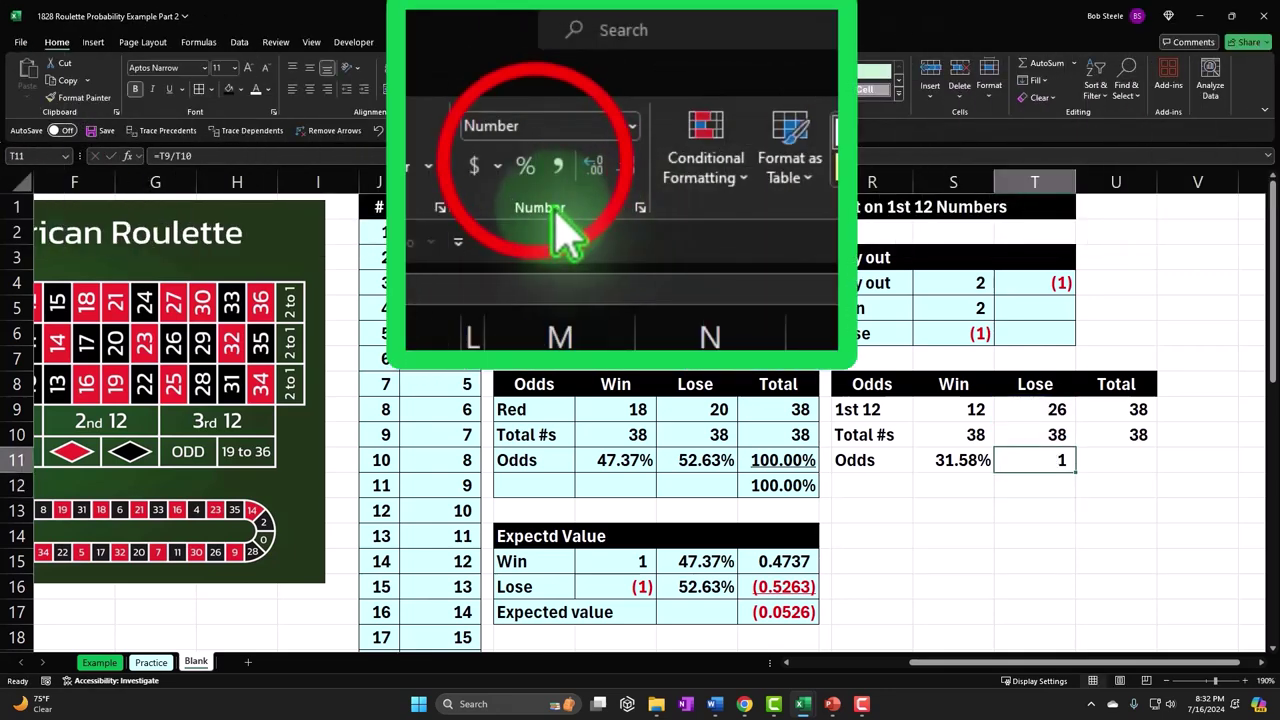
{"action": "left_click", "coordinate": [526, 167]}
{"action": "left_click", "coordinate": [592, 168]}
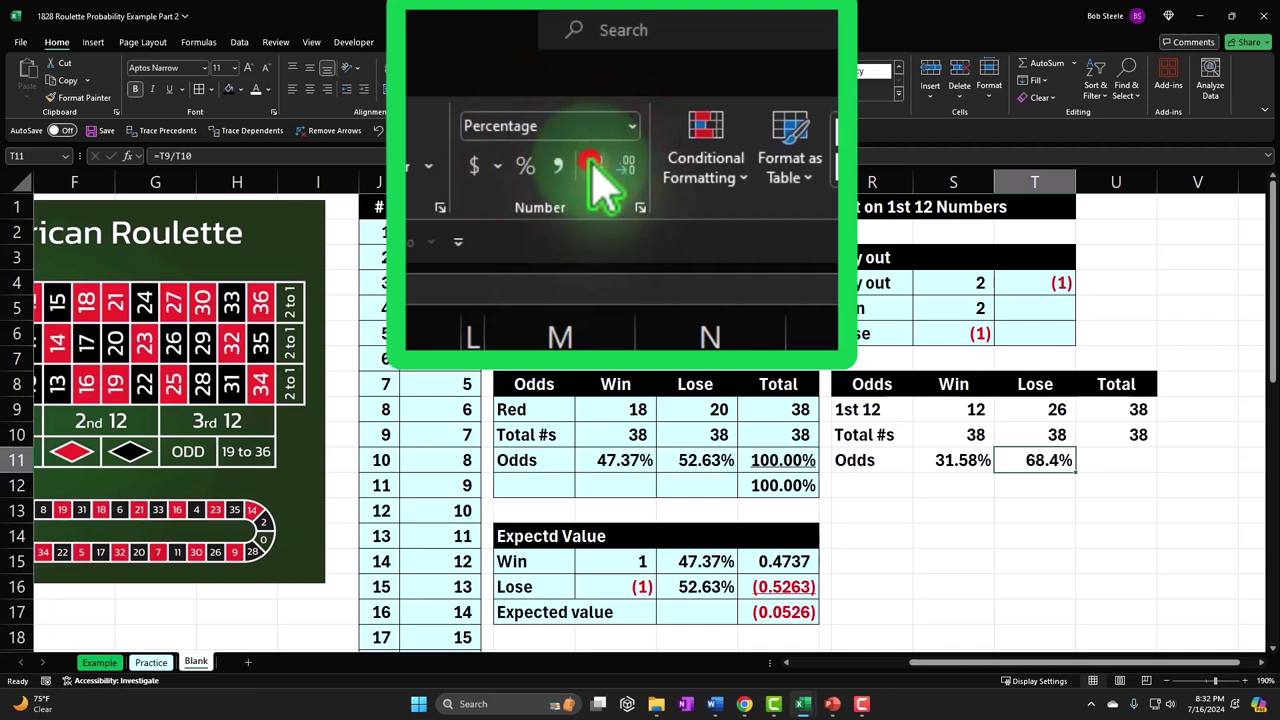
{"action": "left_click", "coordinate": [592, 168]}
{"action": "left_click", "coordinate": [1131, 460]}
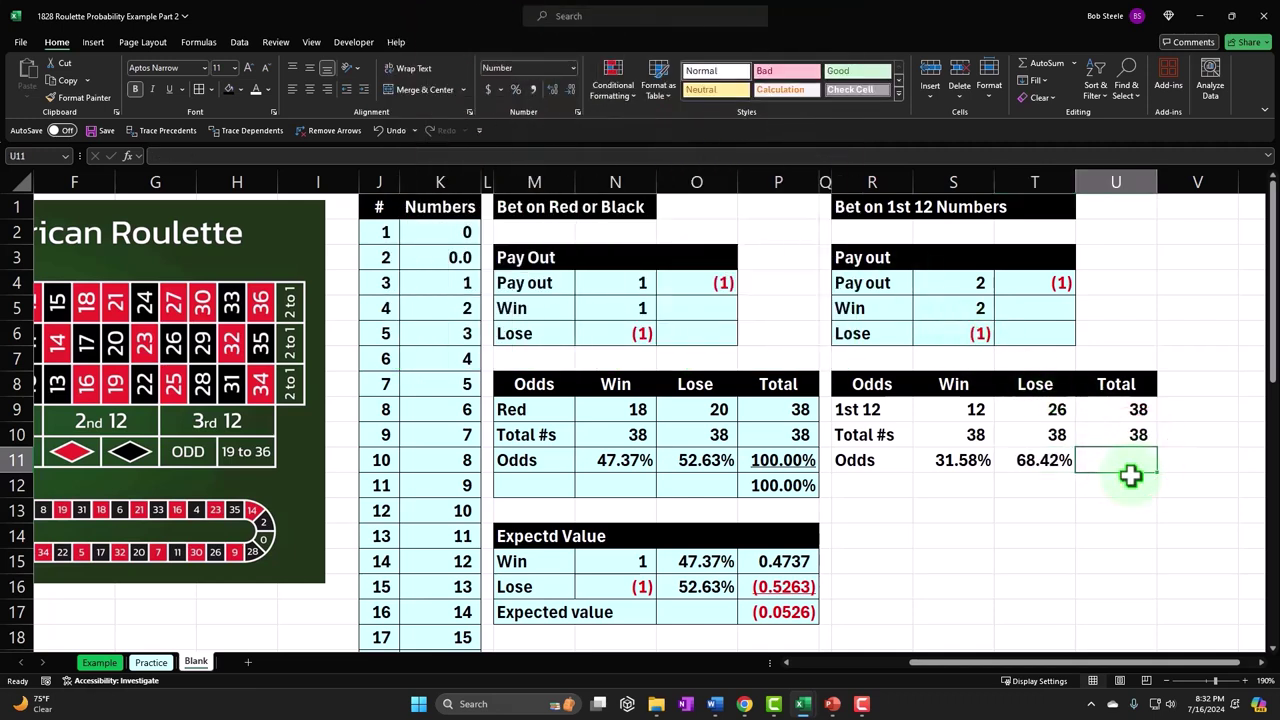
Enter the total odds in U11 as 38 divided by 38, shown as a two-decimal percentage
{"action": "type", "text": "="}
{"action": "key", "text": "Up"}
{"action": "key", "text": "Up"}
{"action": "type", "text": "/"}
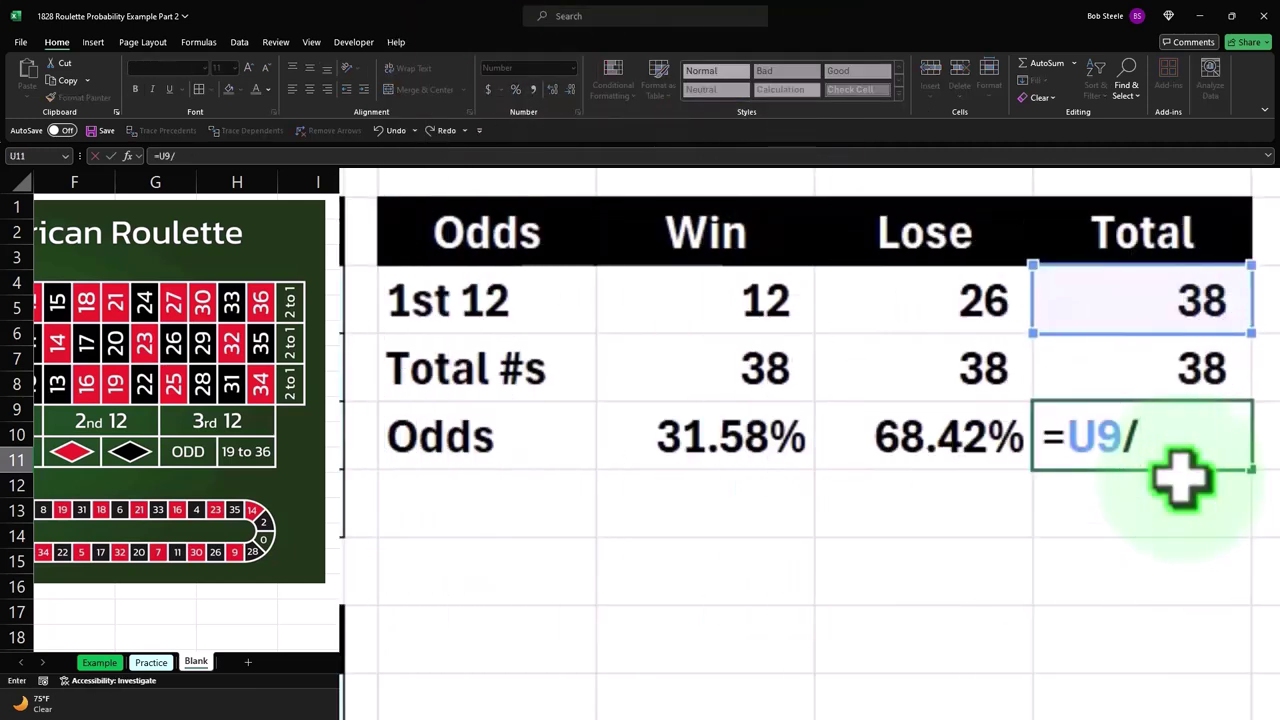
{"action": "key", "text": "Up"}
{"action": "key", "text": "ctrl+Return"}
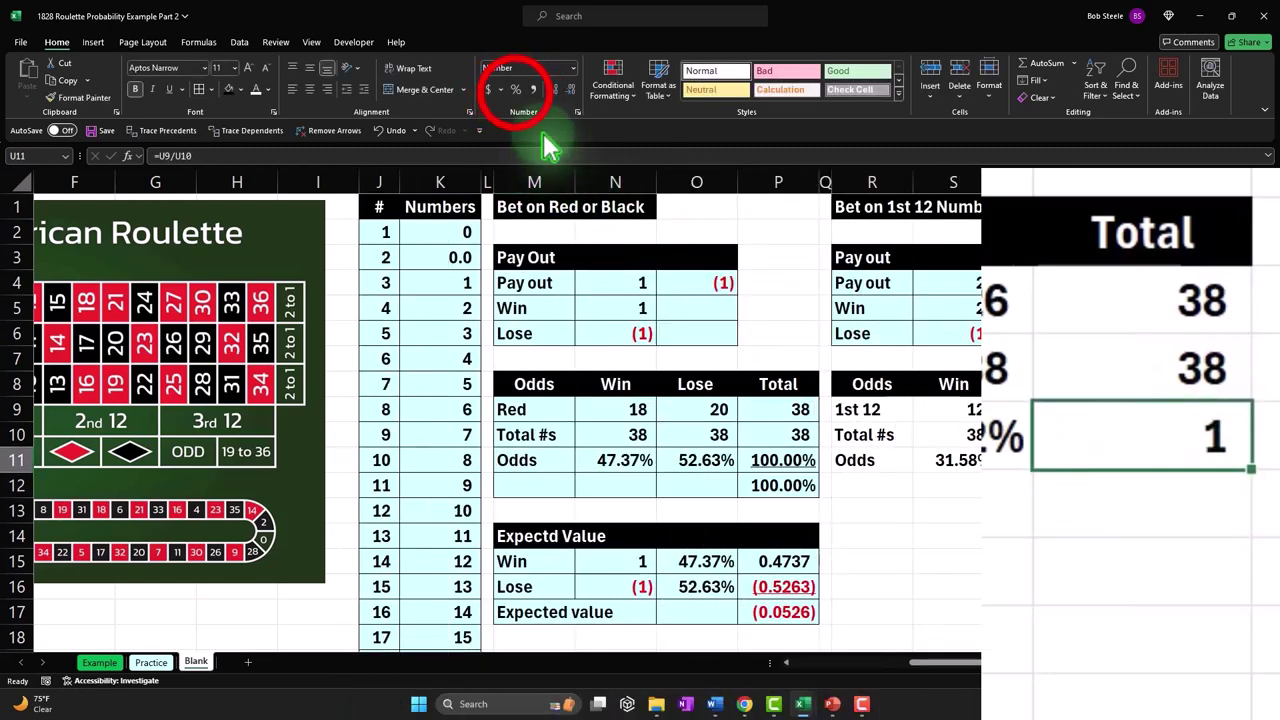
{"action": "left_click", "coordinate": [516, 89]}
{"action": "left_click", "coordinate": [555, 89]}
{"action": "left_click", "coordinate": [555, 89]}
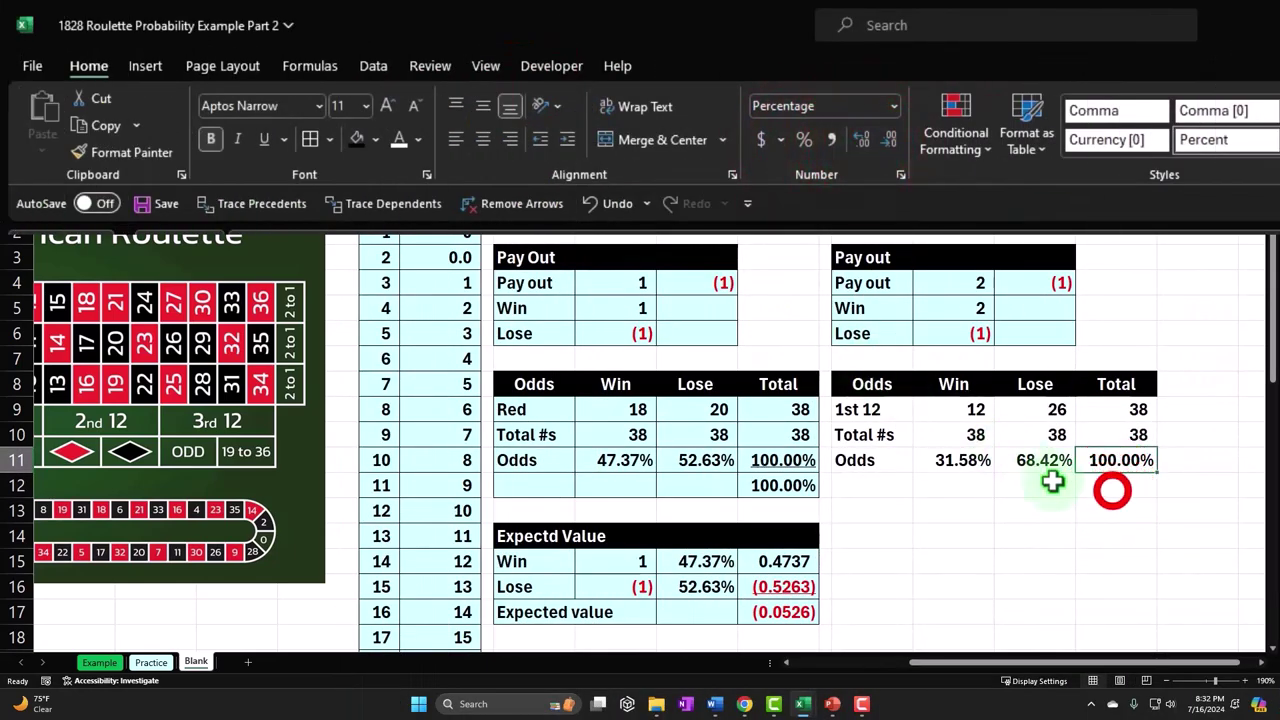
{"action": "left_click", "coordinate": [1112, 488]}
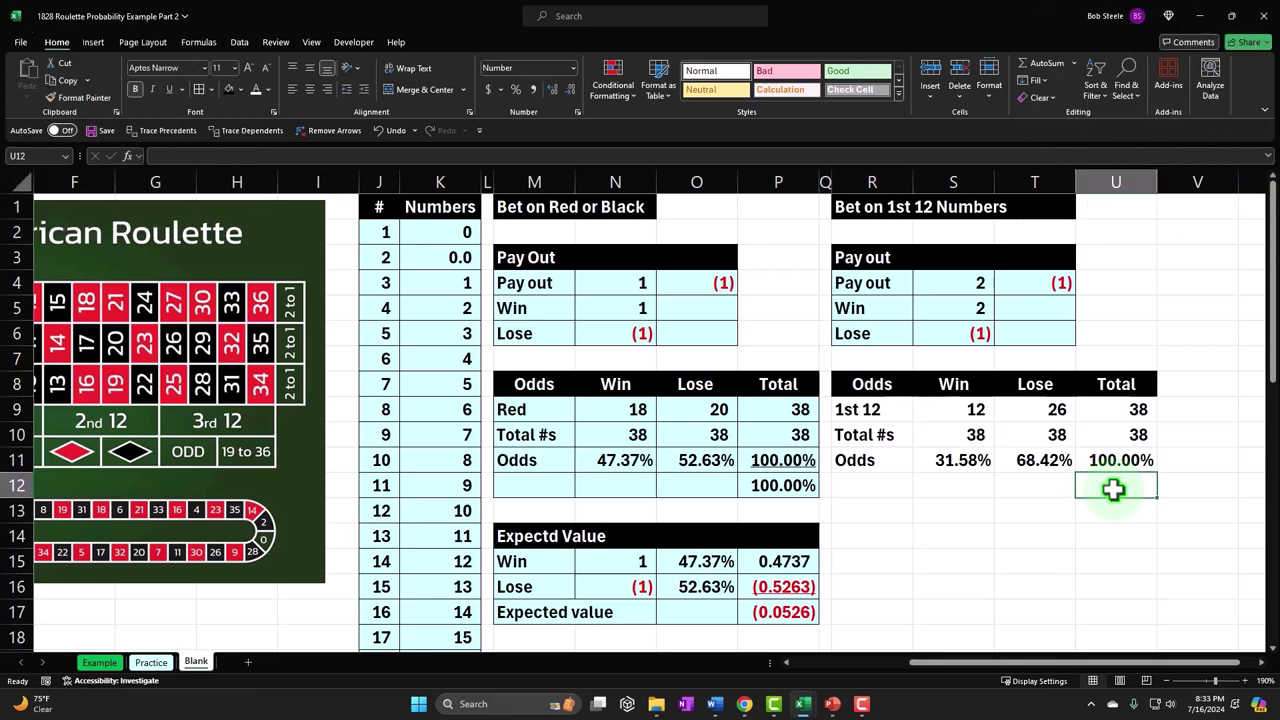
Add a check SUM of the Win and Lose odds in U12, shown as 100.00%
{"action": "type", "text": "=sum"}
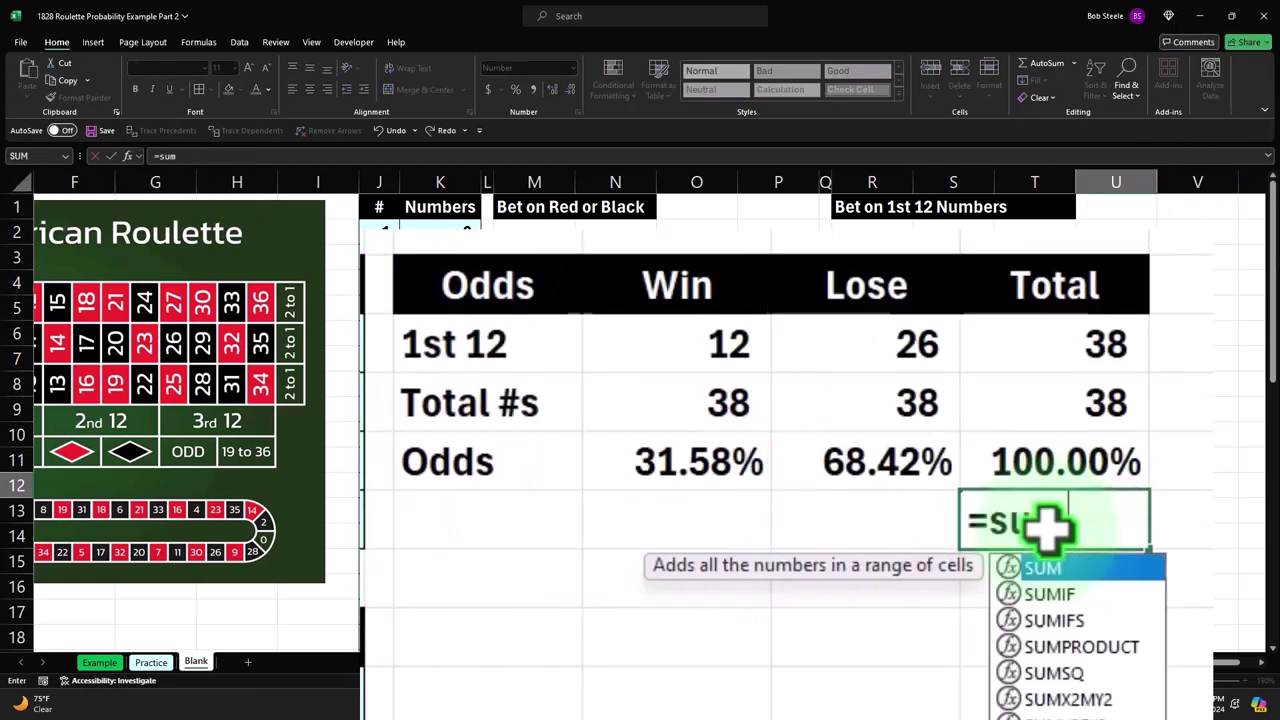
{"action": "type", "text": "("}
{"action": "key", "text": "Up"}
{"action": "key", "text": "Left"}
{"action": "key", "text": "shift+Left"}
{"action": "type", "text": ")"}
{"action": "key", "text": "ctrl+Return"}
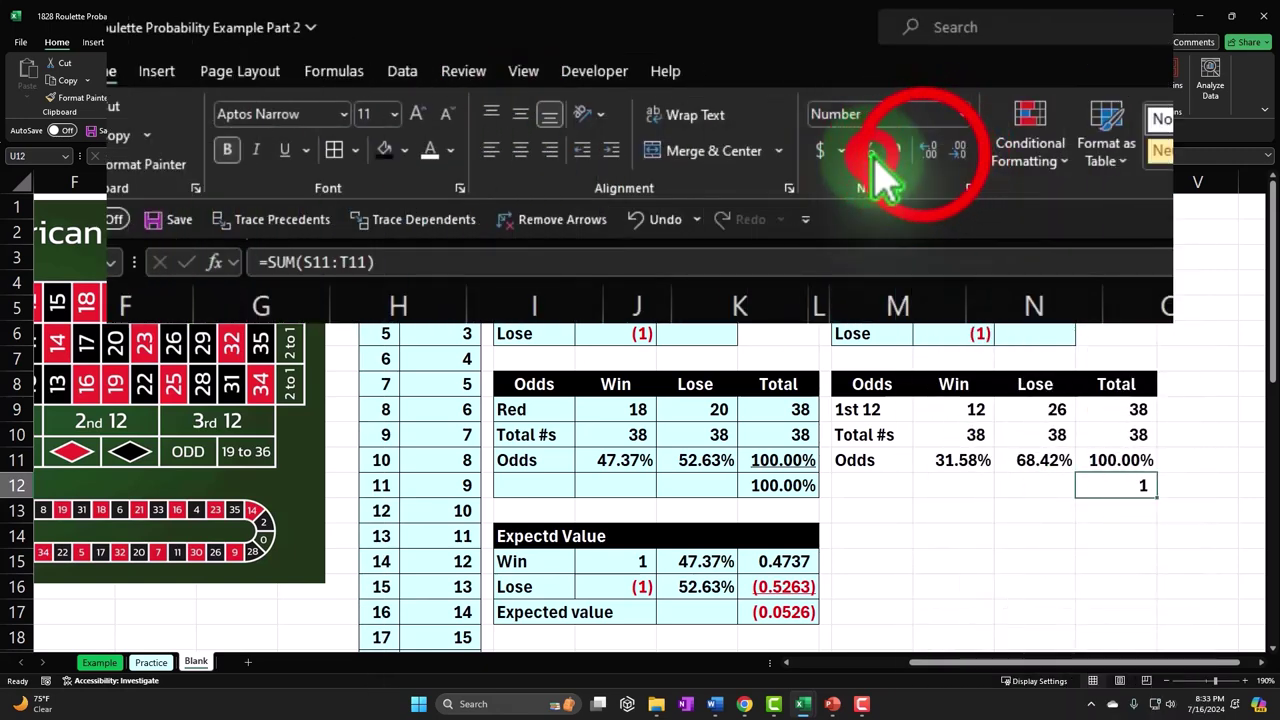
{"action": "left_click", "coordinate": [868, 152]}
{"action": "left_click", "coordinate": [929, 155]}
{"action": "left_click", "coordinate": [929, 155]}
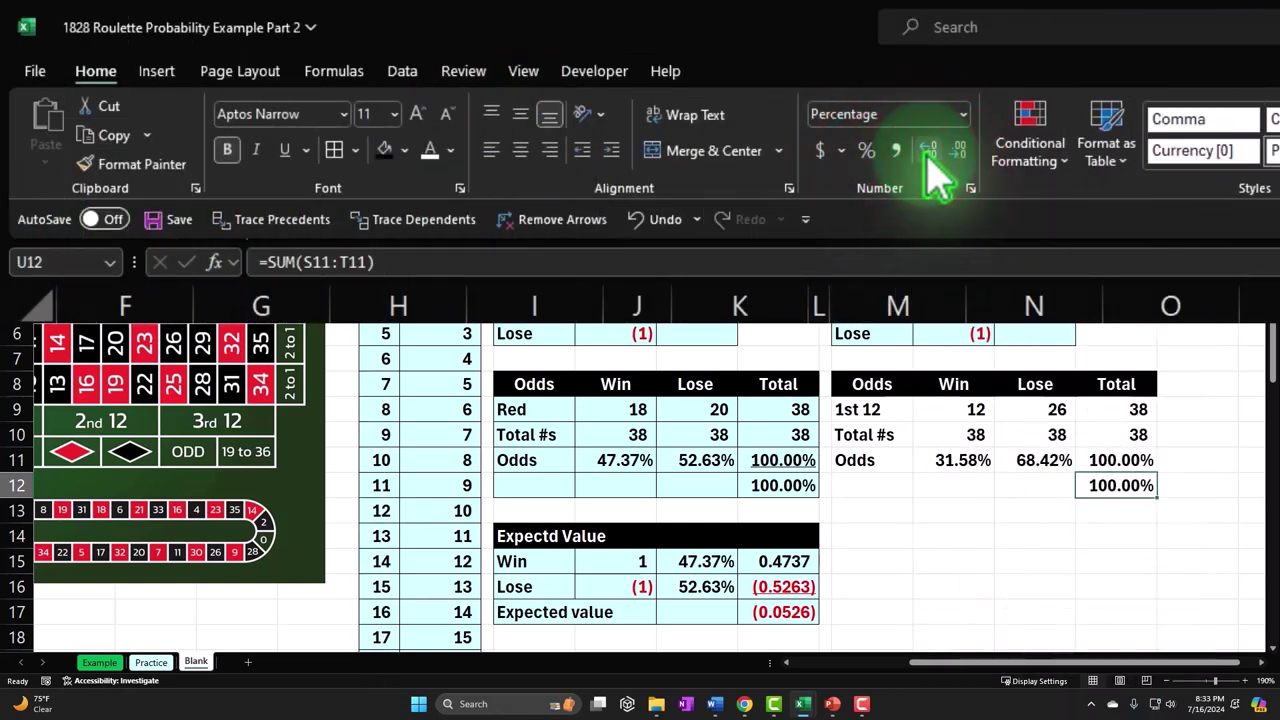
{"action": "left_click", "coordinate": [1026, 460]}
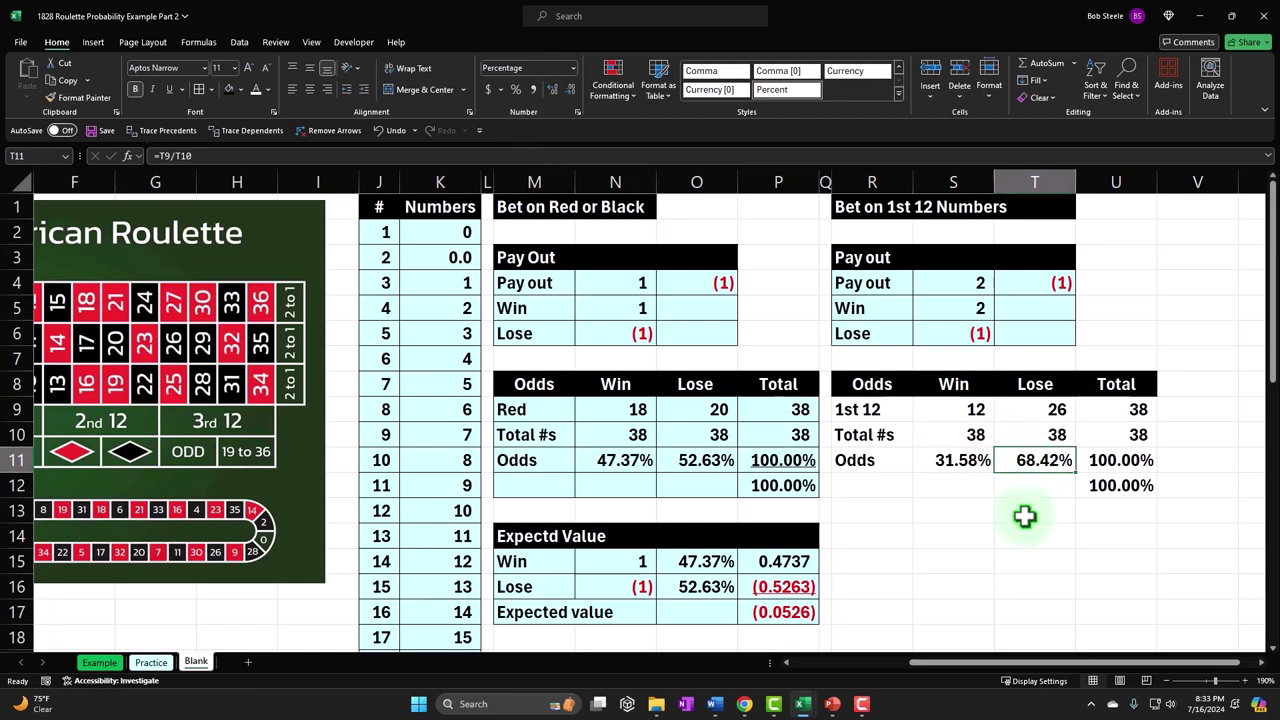
{"action": "key", "text": "ctrl+alt+l"}
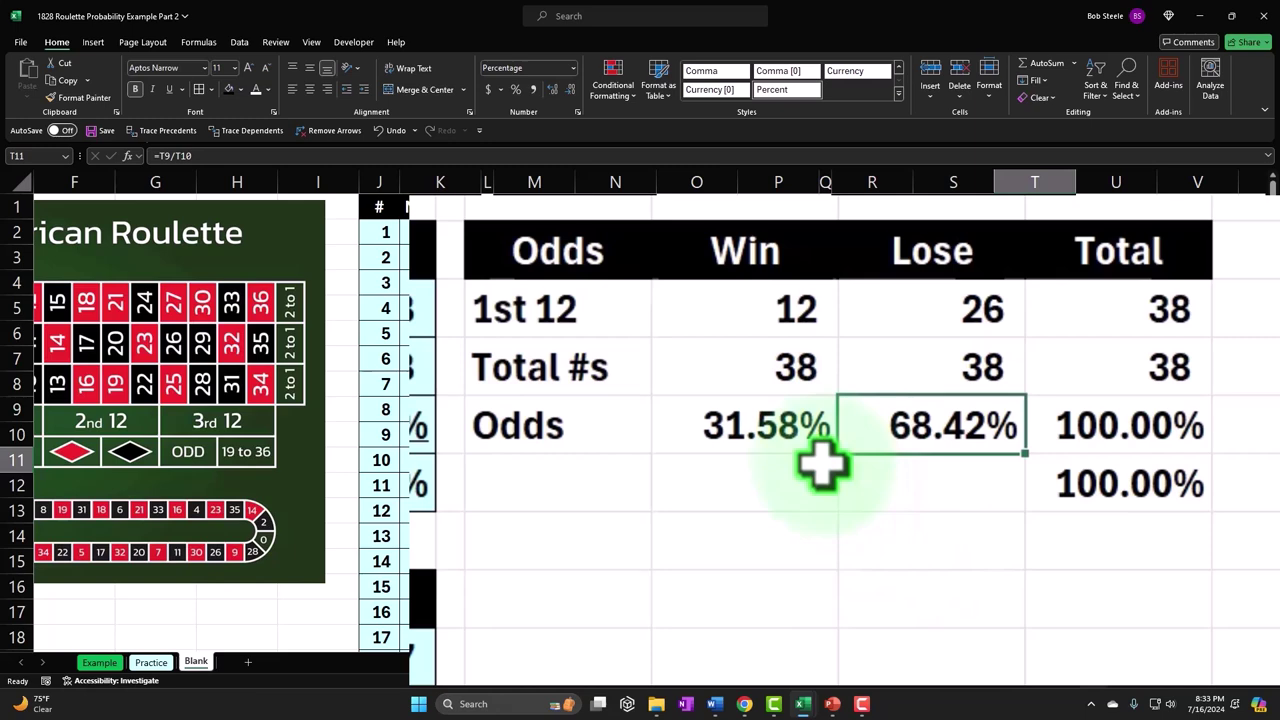
{"action": "key", "text": "super+Escape"}
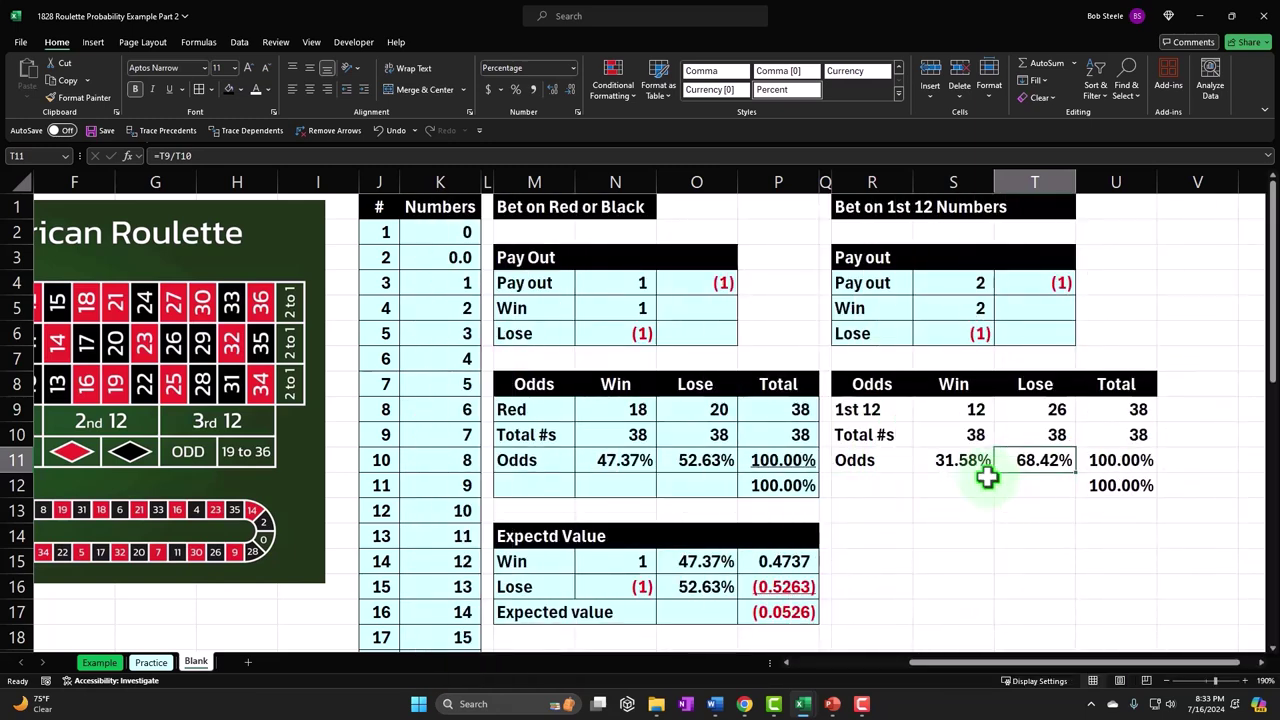
{"action": "left_click", "coordinate": [950, 287]}
{"action": "key", "text": "super+plus"}
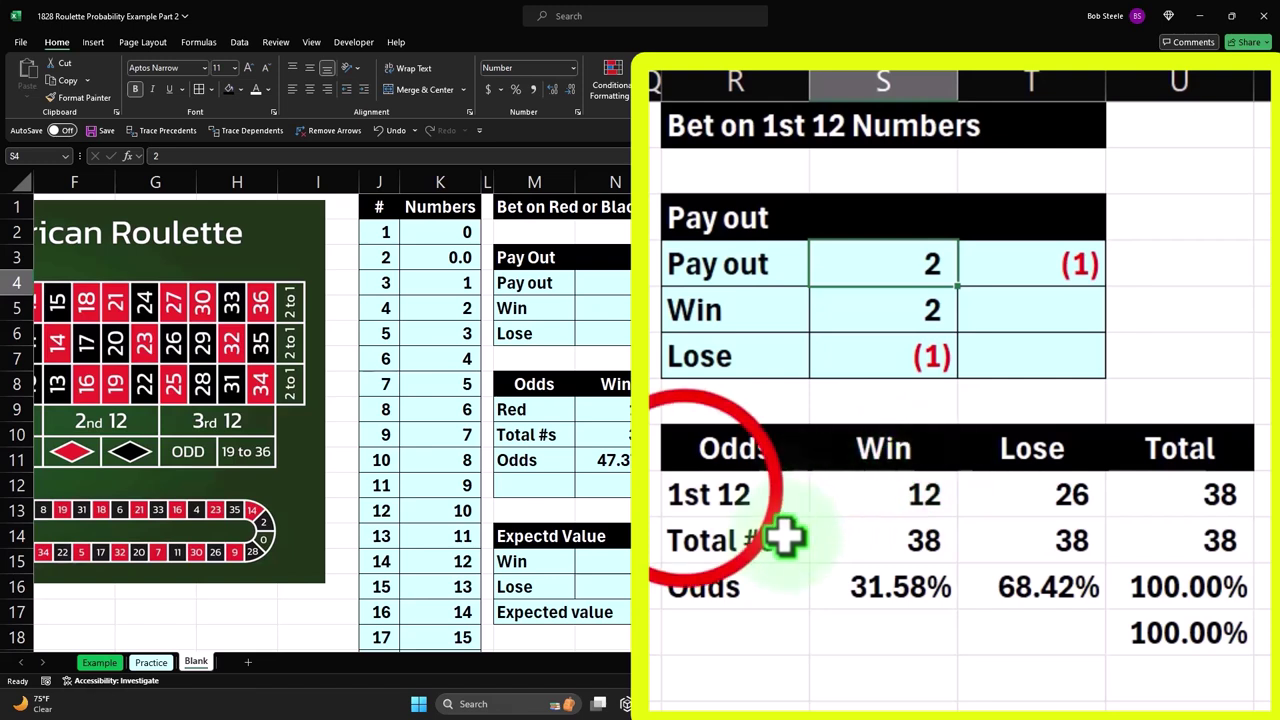
{"action": "left_click_drag", "start_coordinate": [668, 492], "coordinate": [1211, 617]}
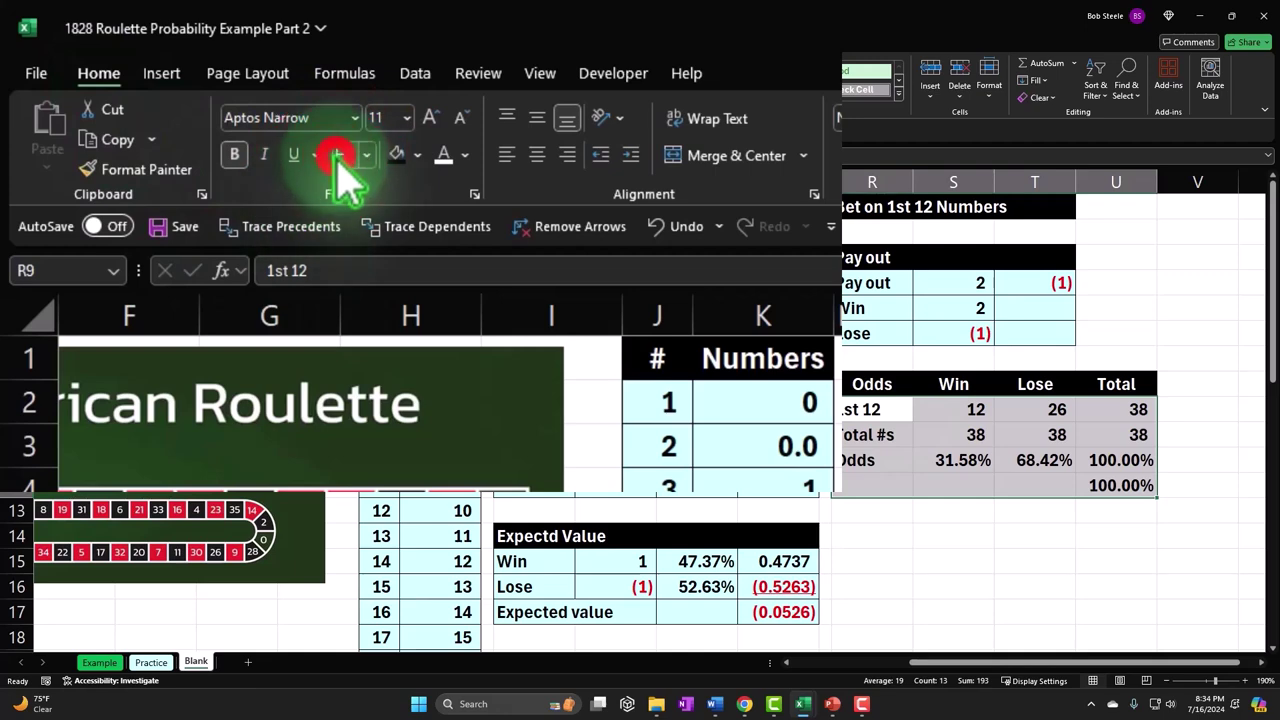
Shade the 1st 12 odds table with a light blue fill
{"action": "left_click", "coordinate": [229, 90]}
{"action": "left_click", "coordinate": [416, 157]}
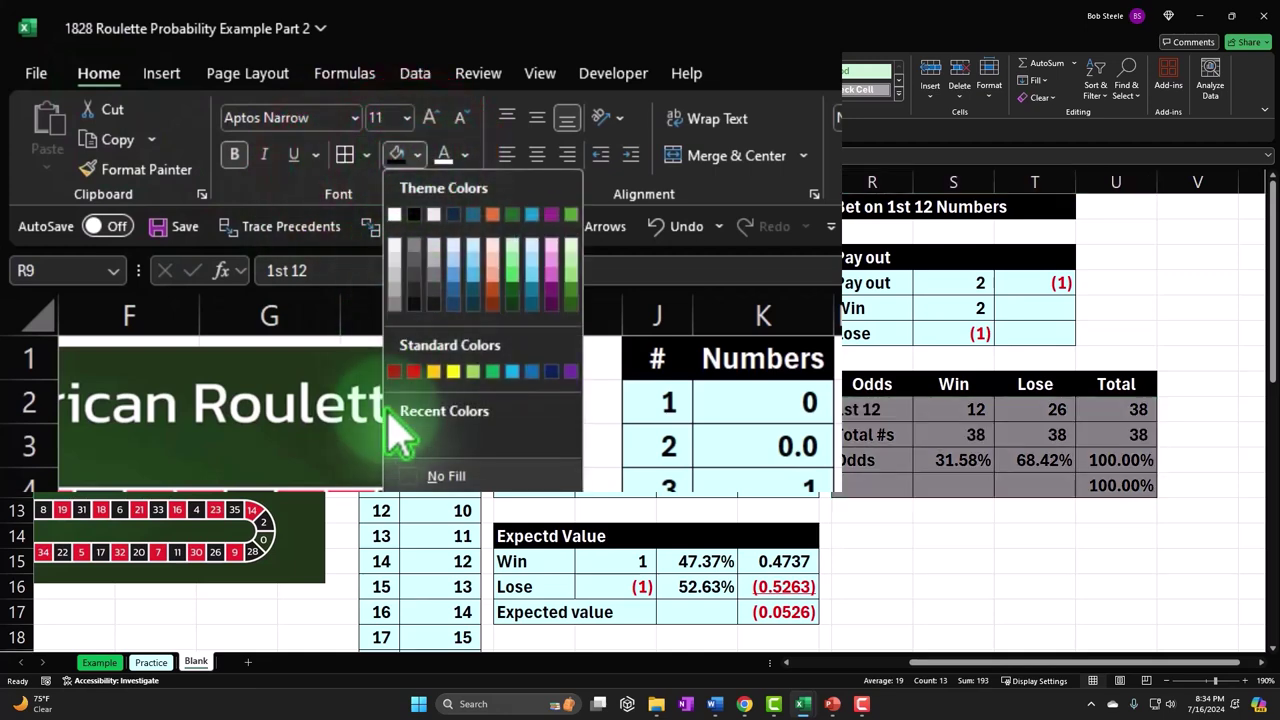
{"action": "left_click", "coordinate": [397, 445]}
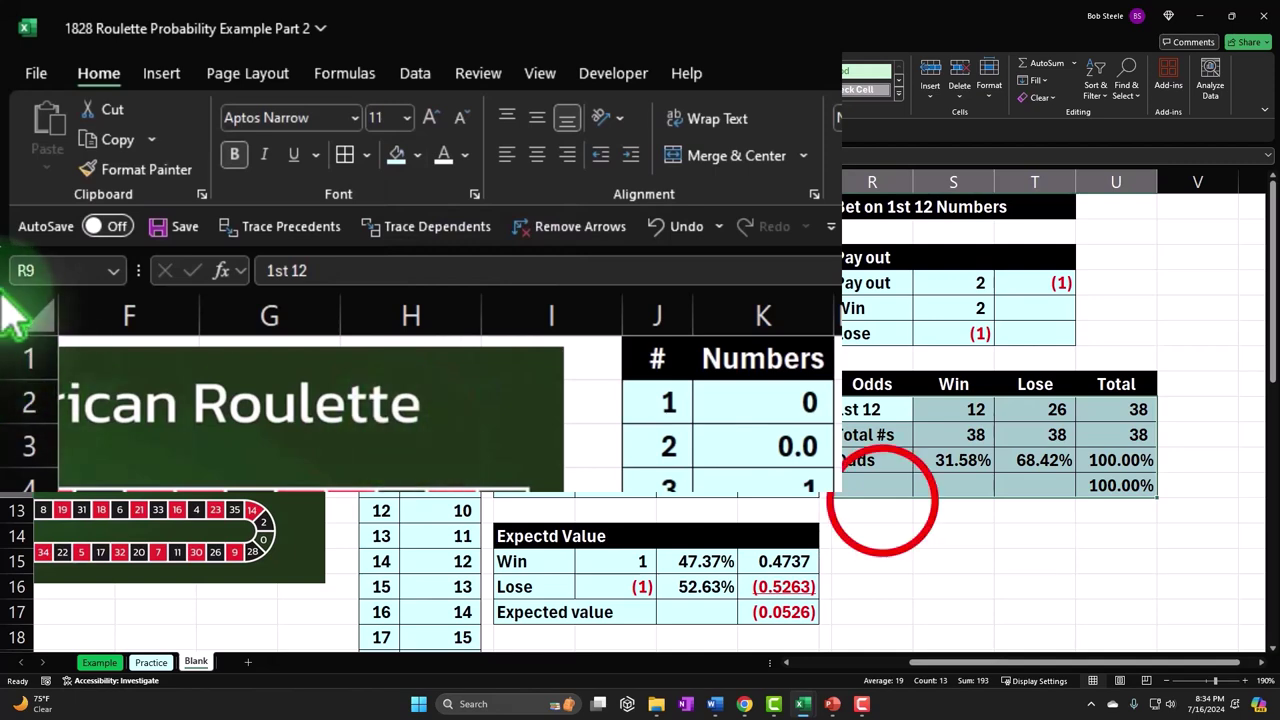
{"action": "left_click", "coordinate": [880, 507]}
Type Expected Value in R14 and make R14:T14 a black bar with white text
{"action": "left_click", "coordinate": [884, 536]}
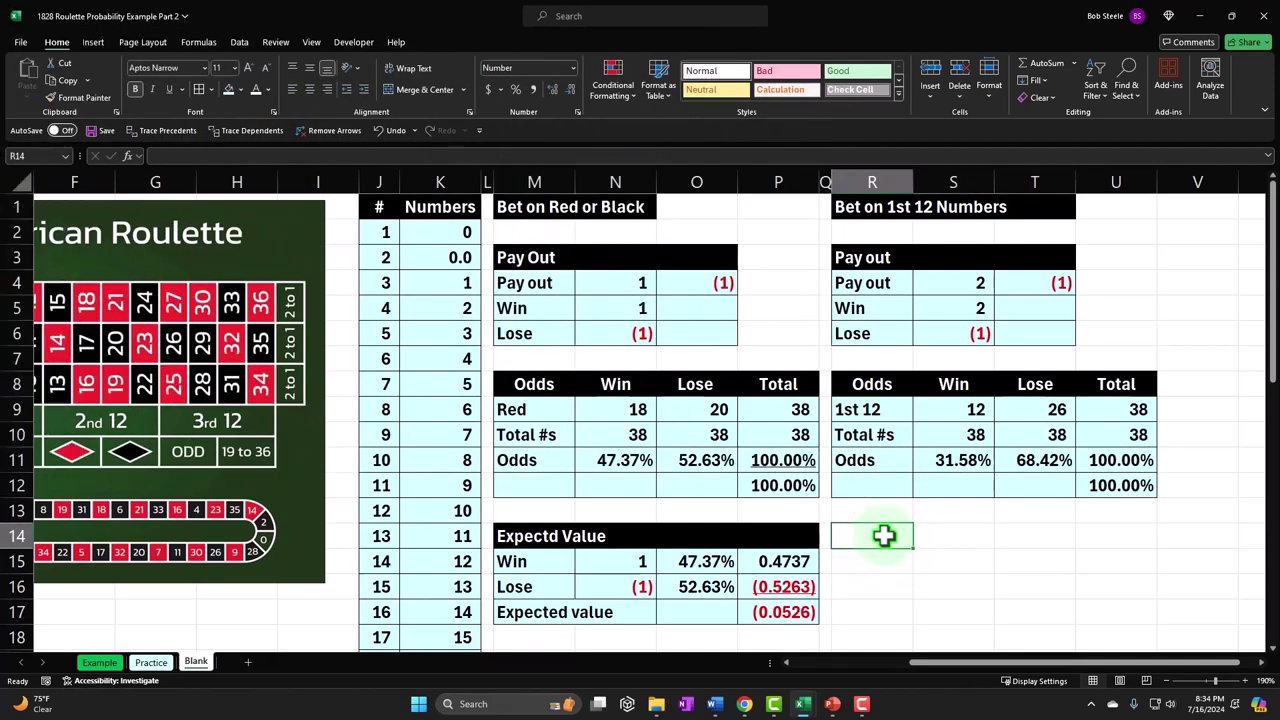
{"action": "type", "text": "Expected"}
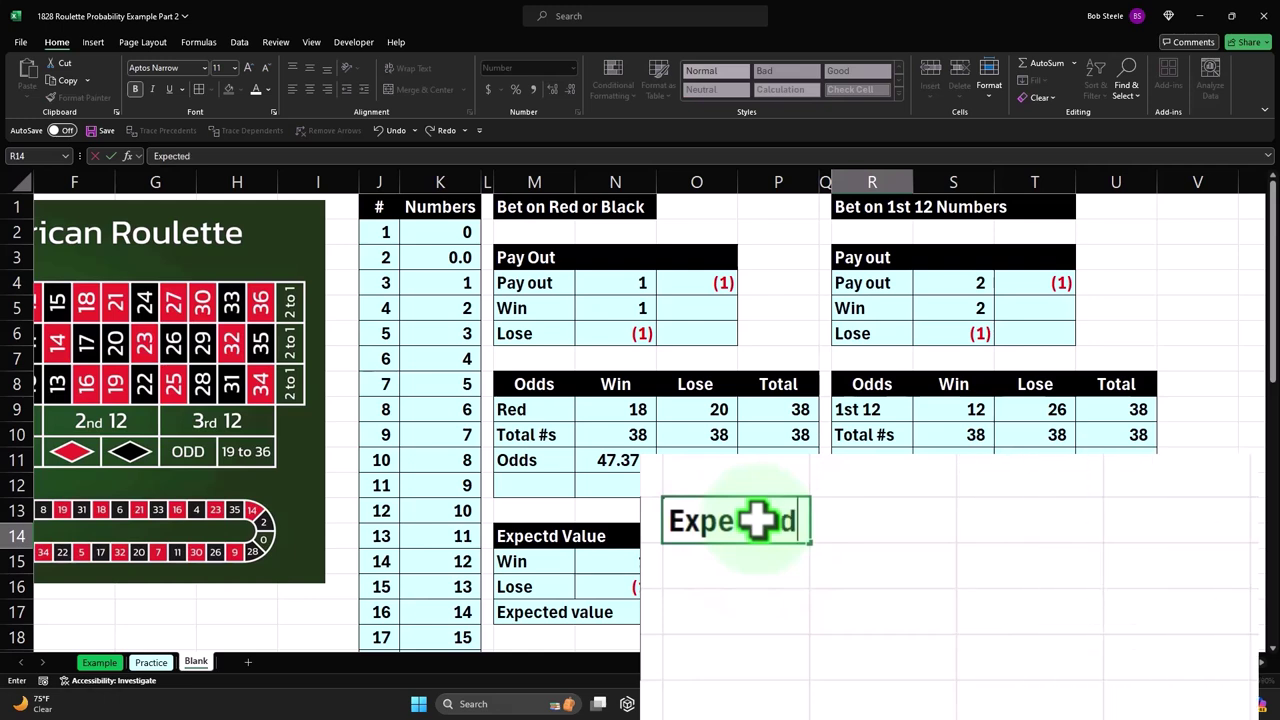
{"action": "type", "text": " Value"}
{"action": "key", "text": "Return"}
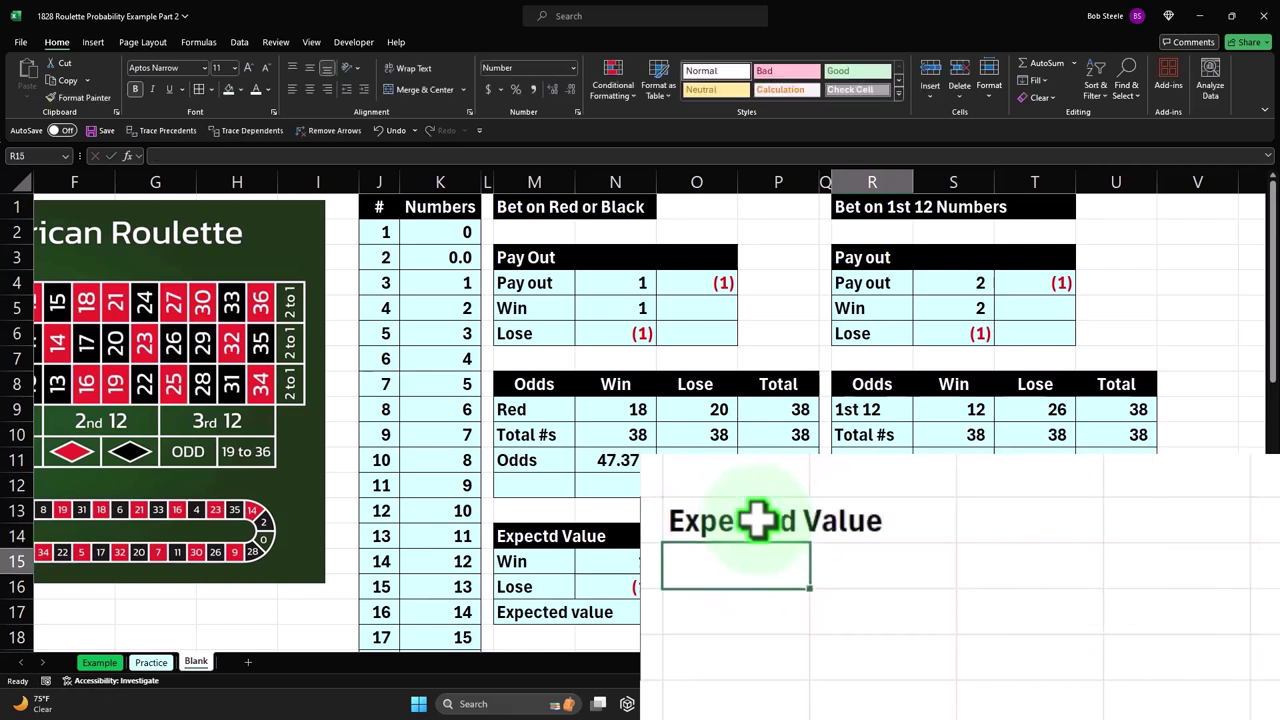
{"action": "left_click_drag", "start_coordinate": [884, 536], "coordinate": [1065, 536]}
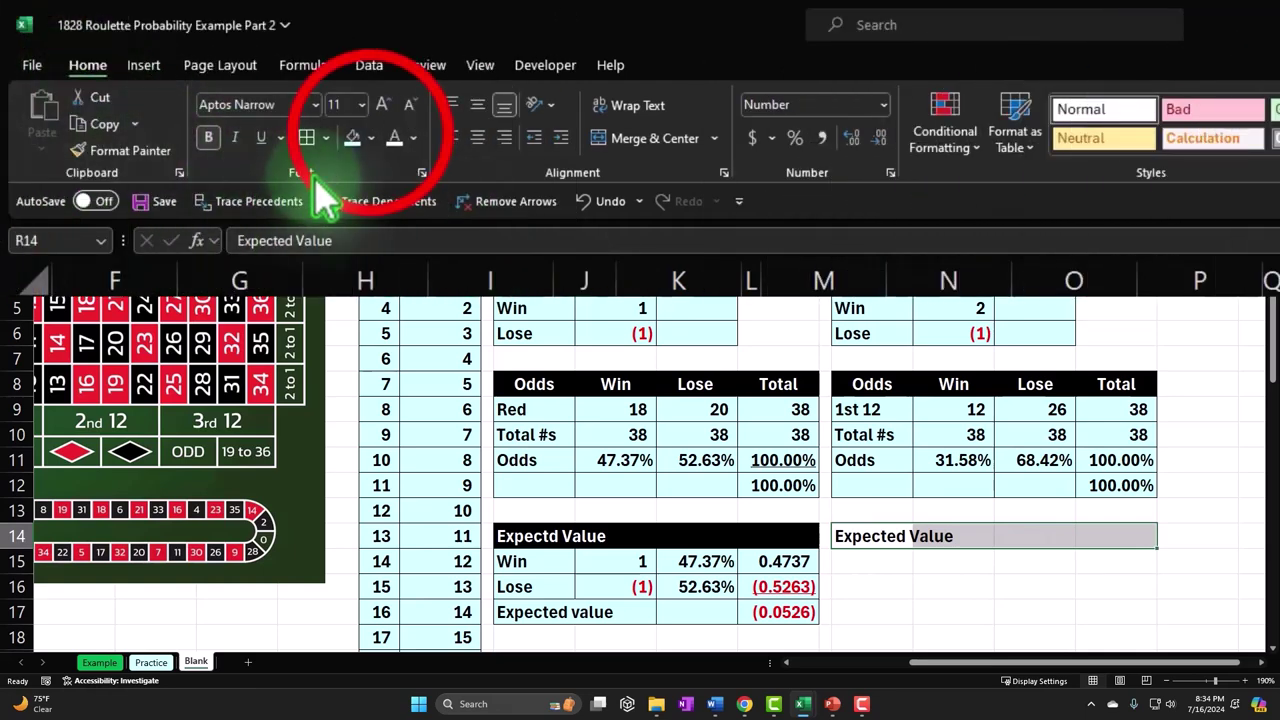
{"action": "left_click", "coordinate": [364, 138]}
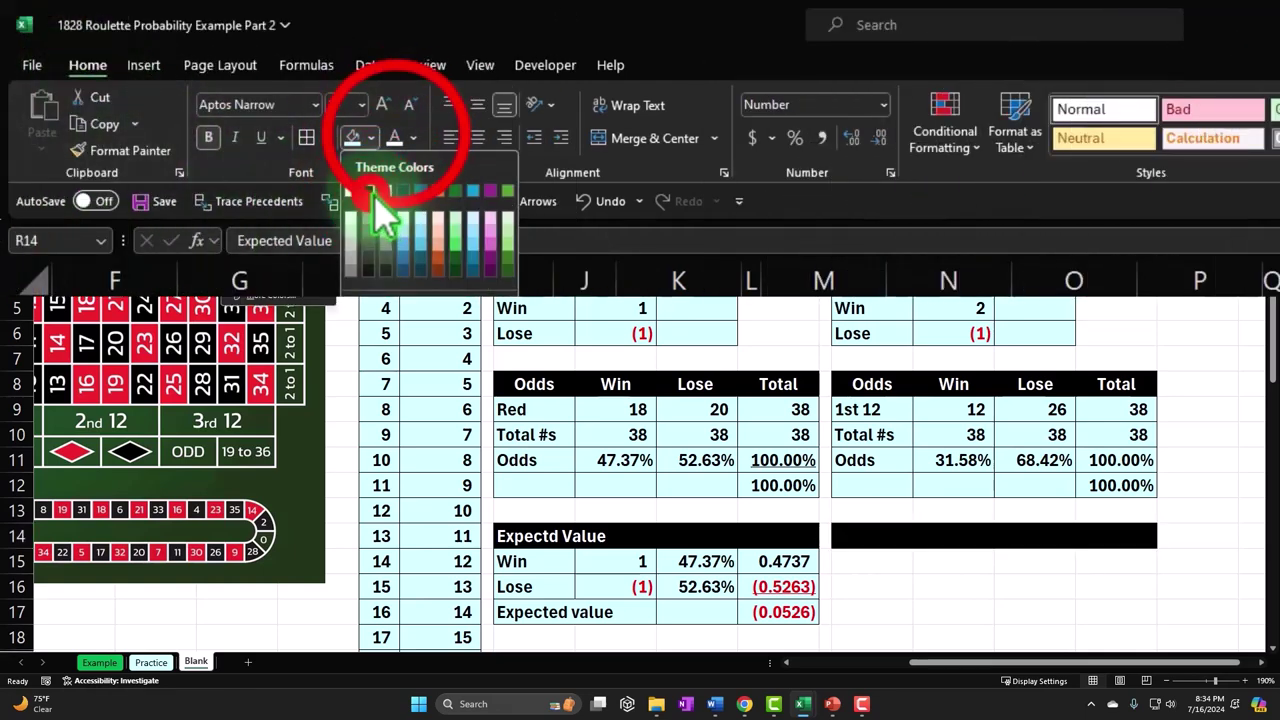
{"action": "left_click", "coordinate": [368, 190]}
{"action": "left_click", "coordinate": [395, 138]}
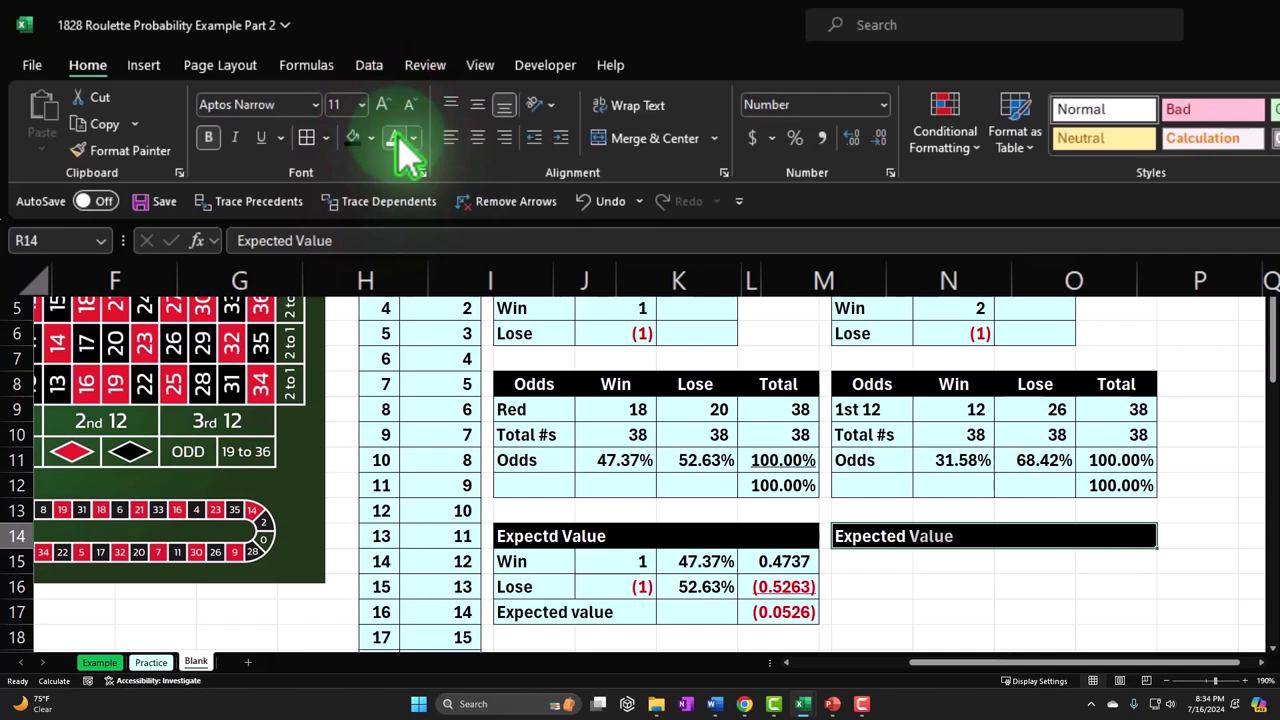
{"action": "key", "text": "Down"}
Label row 15 Win and reference the win payout of 2 in S15
{"action": "type", "text": "Win"}
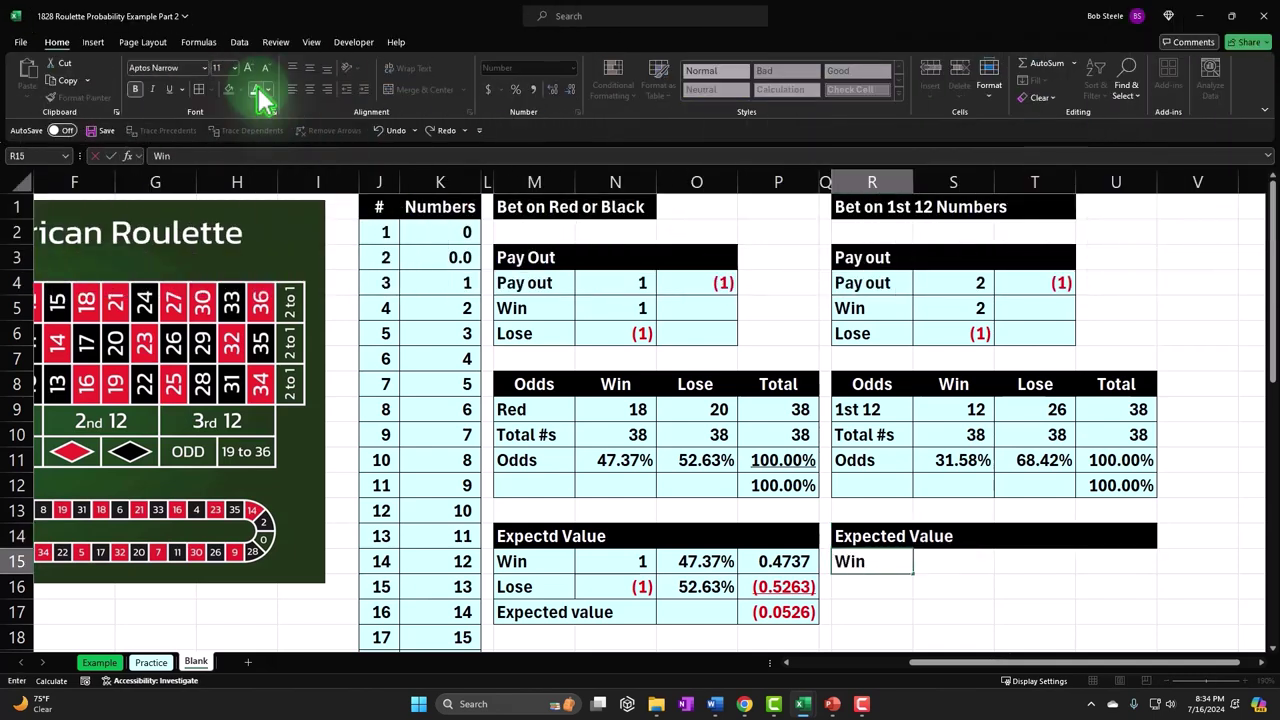
{"action": "key", "text": "Tab"}
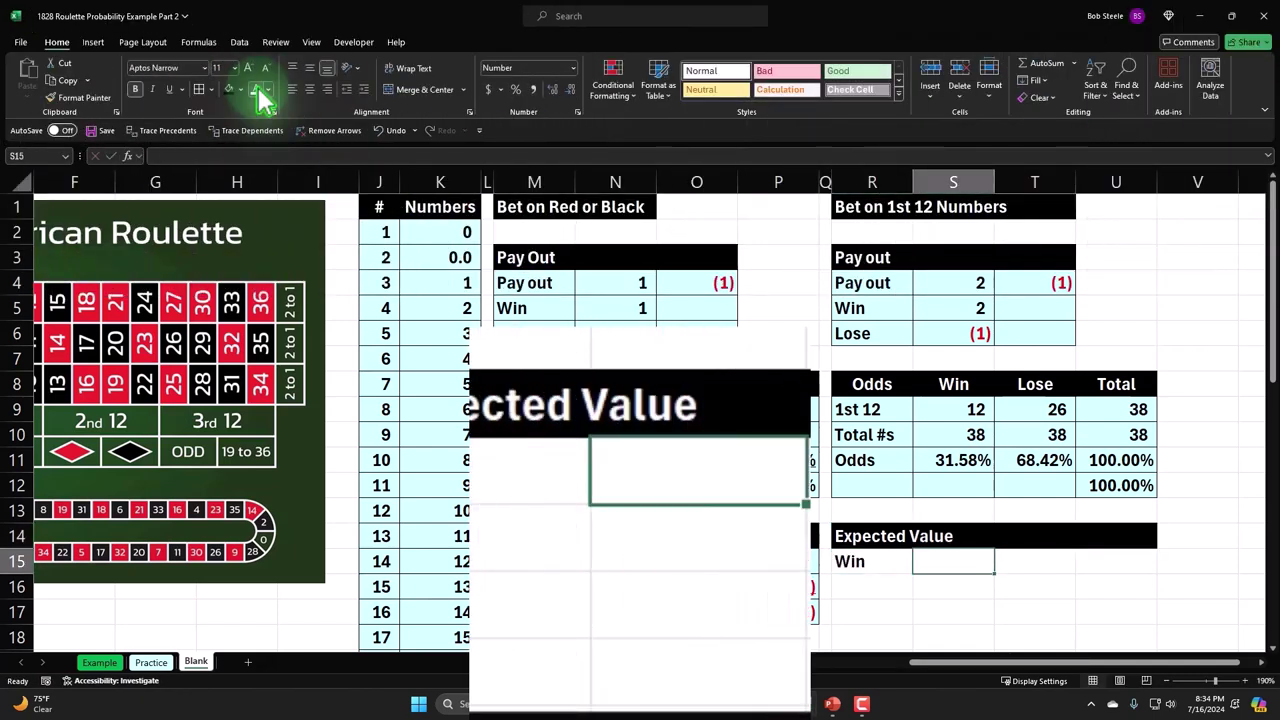
{"action": "type", "text": "="}
{"action": "key", "text": "Up"}
{"action": "key", "text": "Up"}
{"action": "key", "text": "Up"}
{"action": "key", "text": "Up"}
{"action": "key", "text": "Up"}
{"action": "key", "text": "Up"}
{"action": "key", "text": "Up"}
{"action": "key", "text": "Up"}
{"action": "key", "text": "Up"}
{"action": "key", "text": "Up"}
{"action": "key", "text": "Up"}
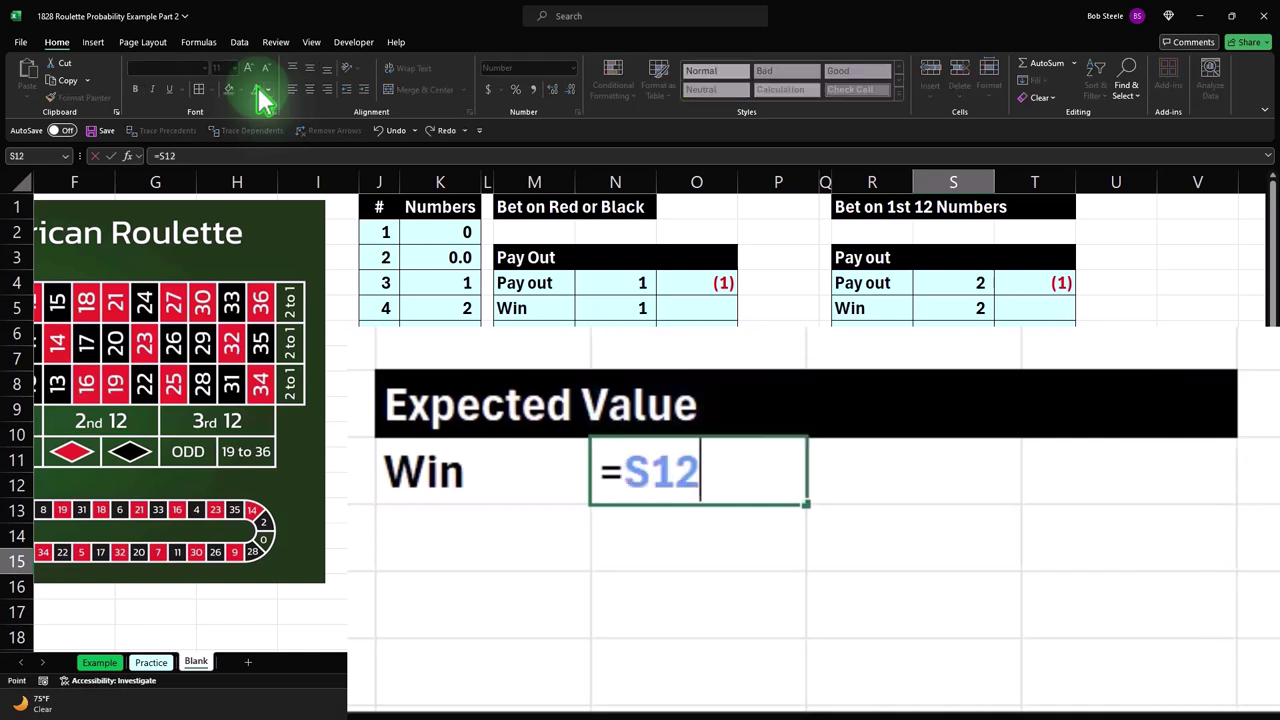
{"action": "key", "text": "Return"}
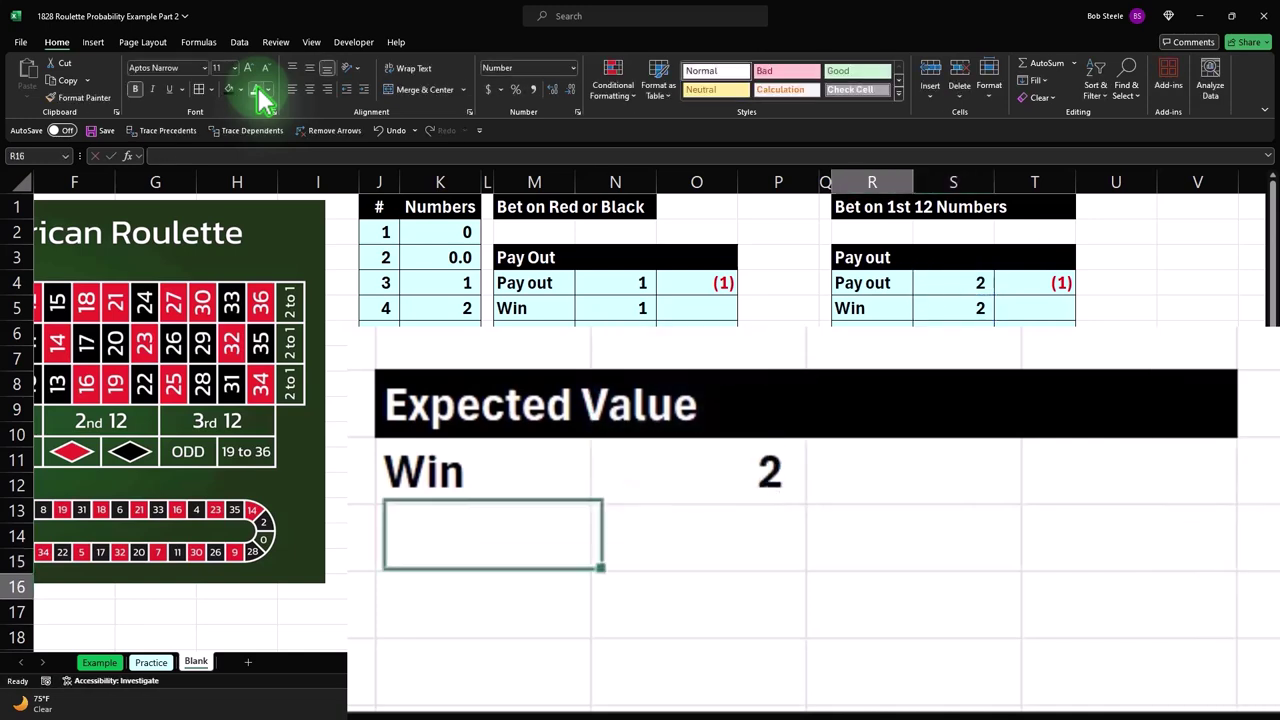
{"action": "key", "text": "Up"}
{"action": "key", "text": "Right"}
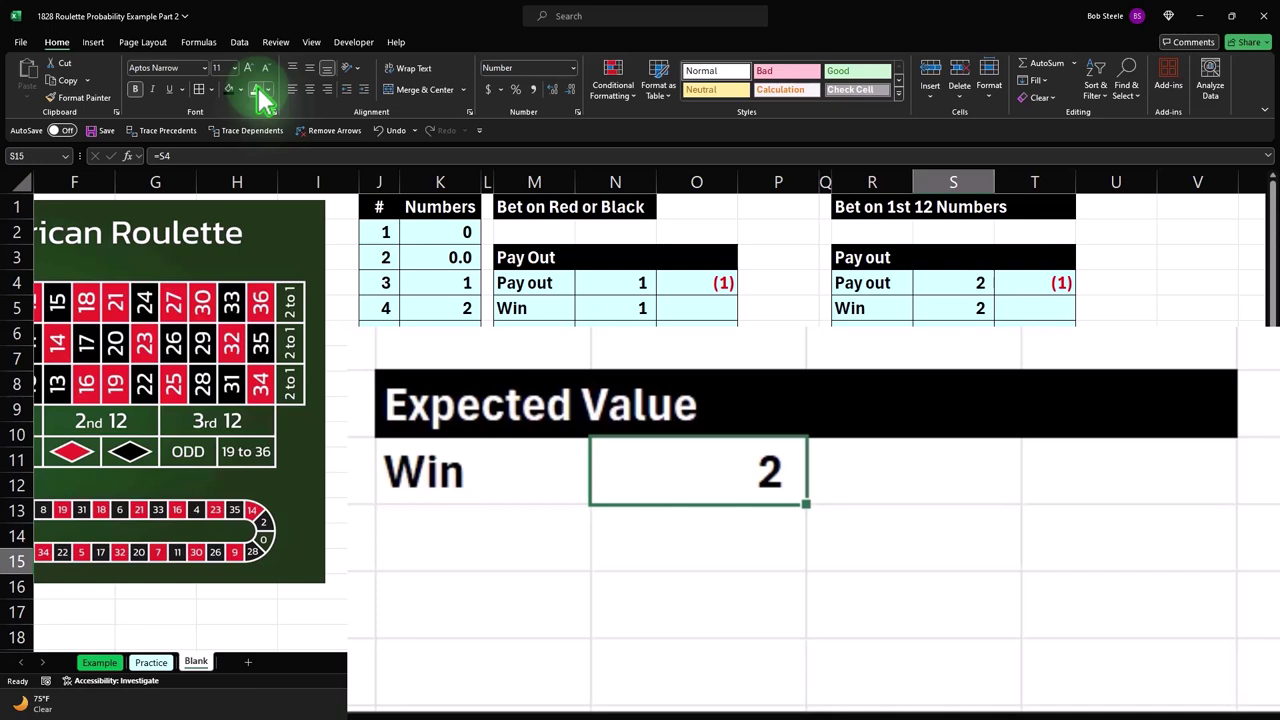
Reference the win odds in T15, formatted as a two-decimal percentage, 31.58%
{"action": "key", "text": "Right"}
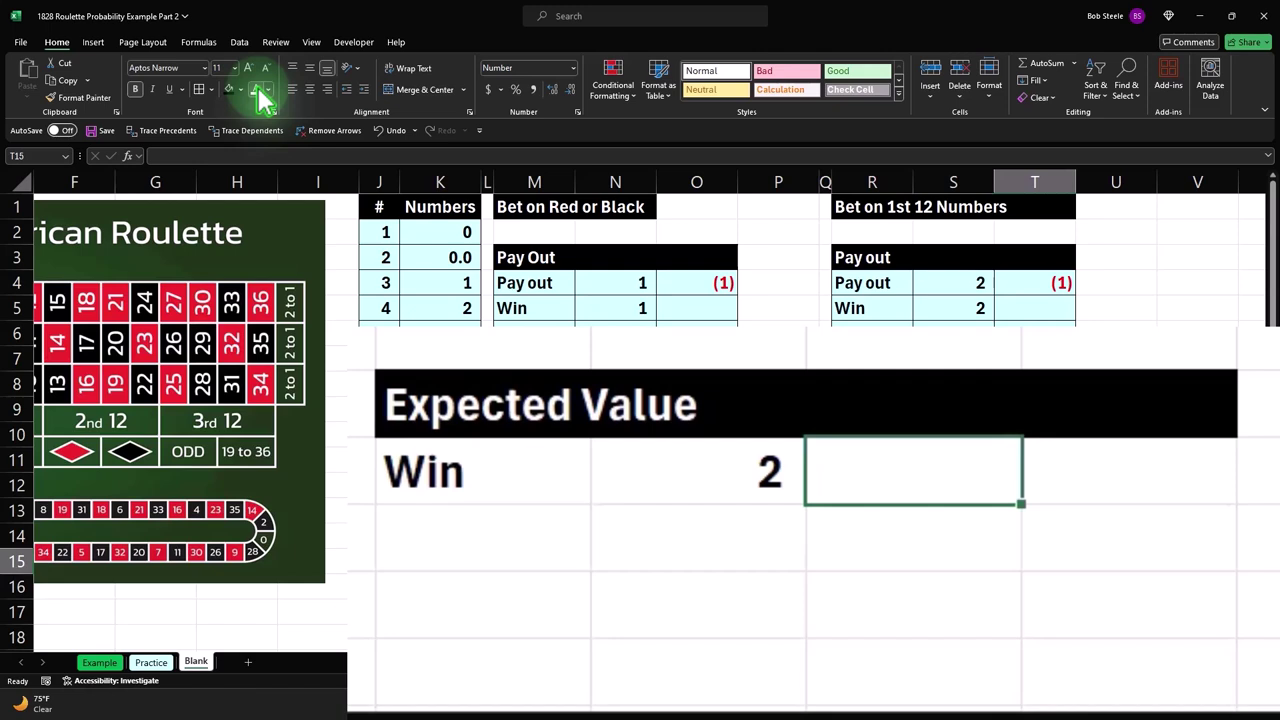
{"action": "type", "text": "="}
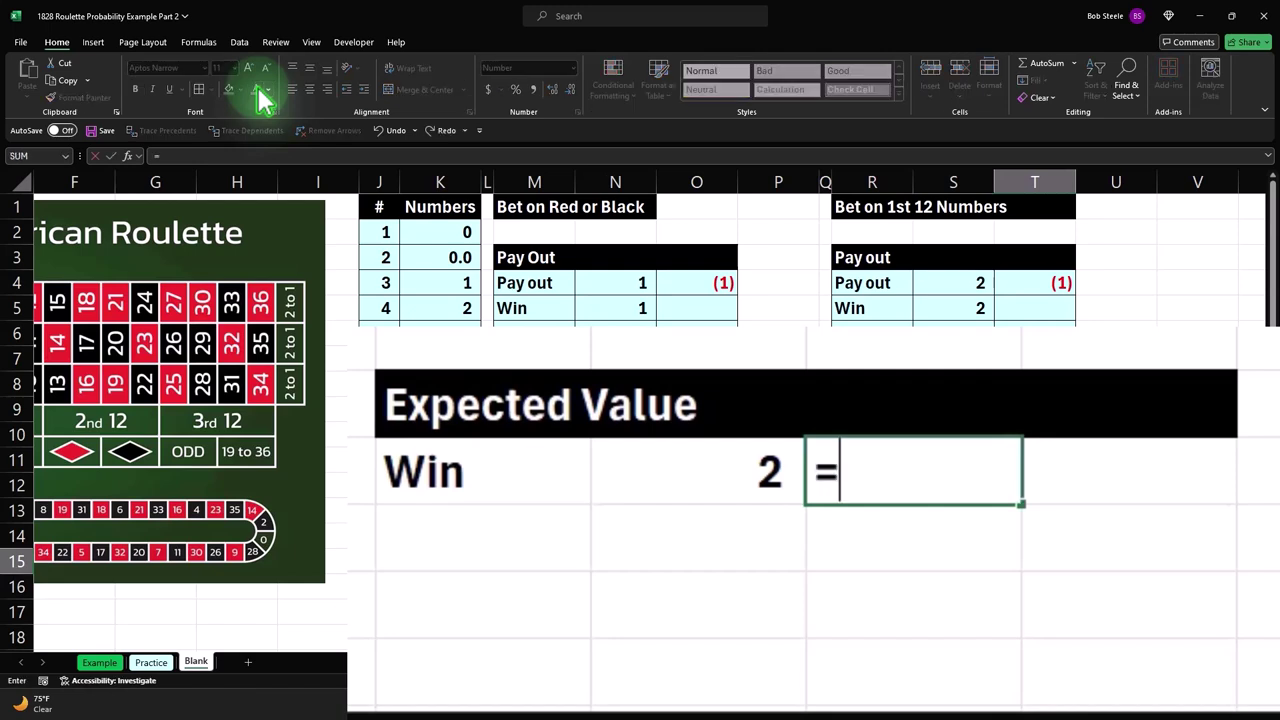
{"action": "key", "text": "Up"}
{"action": "key", "text": "Up"}
{"action": "key", "text": "Up"}
{"action": "key", "text": "Up"}
{"action": "key", "text": "Left"}
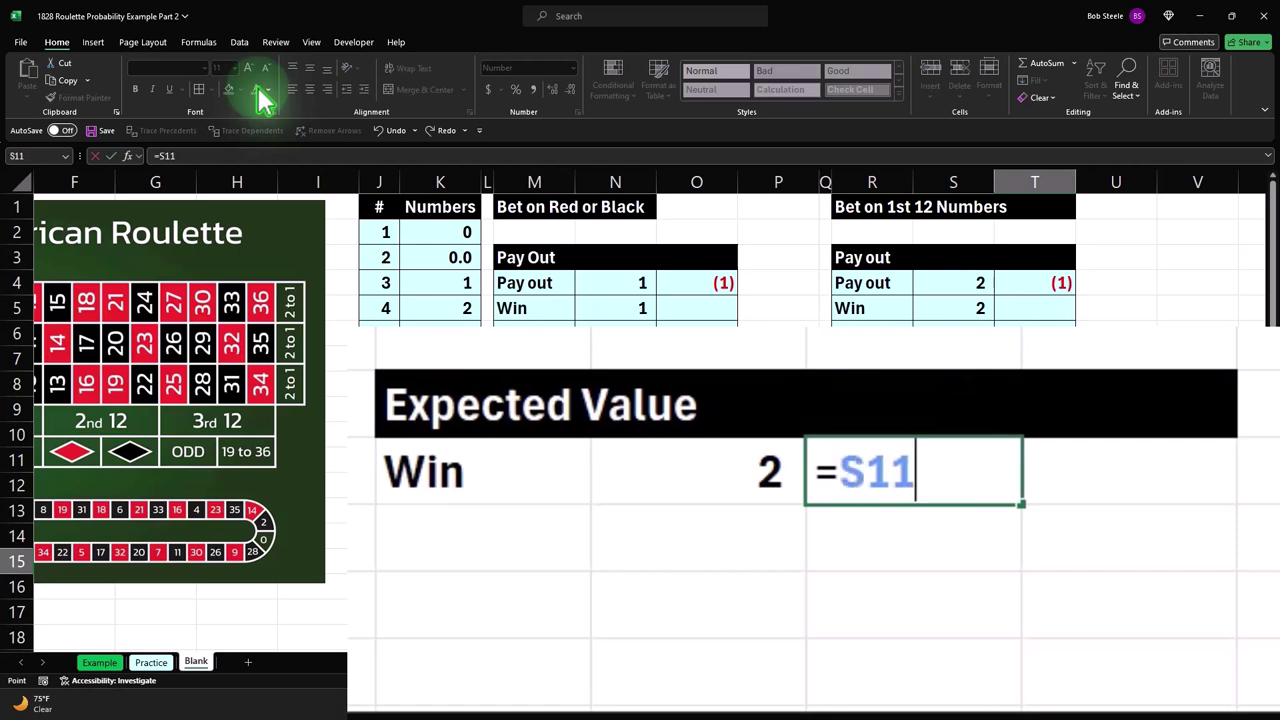
{"action": "key", "text": "ctrl+Return"}
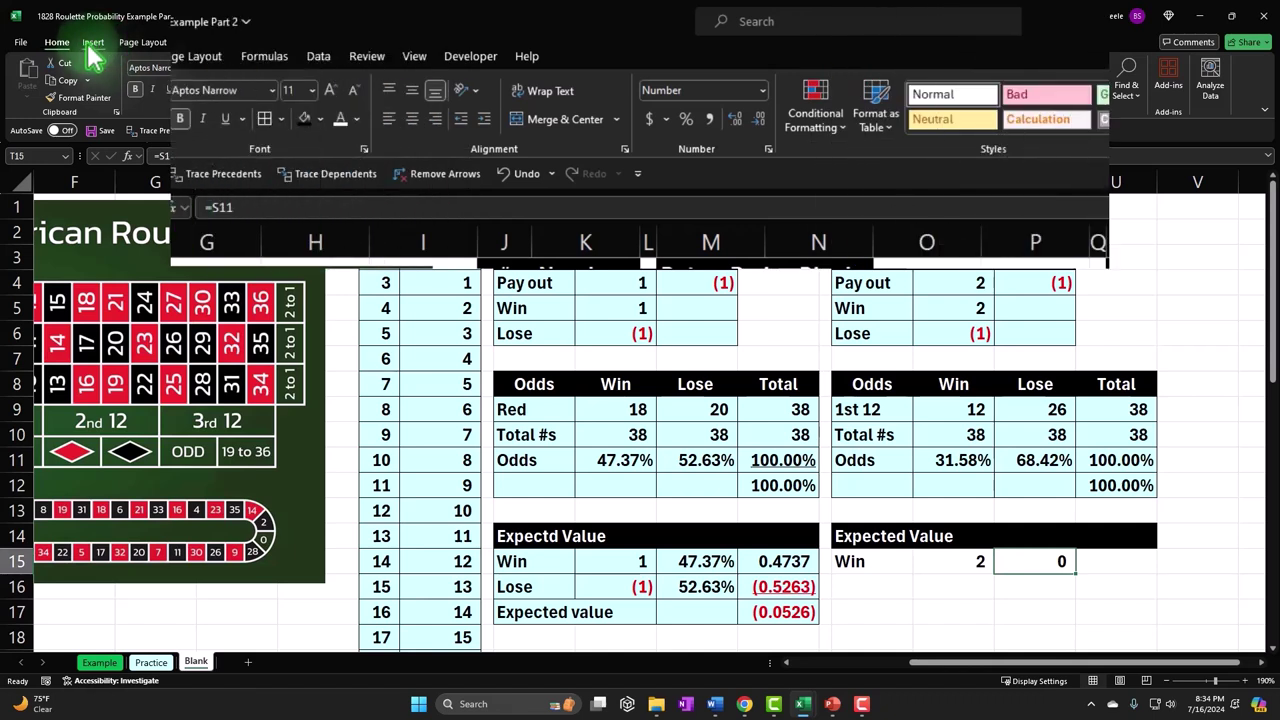
{"action": "left_click", "coordinate": [686, 120]}
{"action": "left_click", "coordinate": [731, 122]}
{"action": "left_click", "coordinate": [731, 122]}
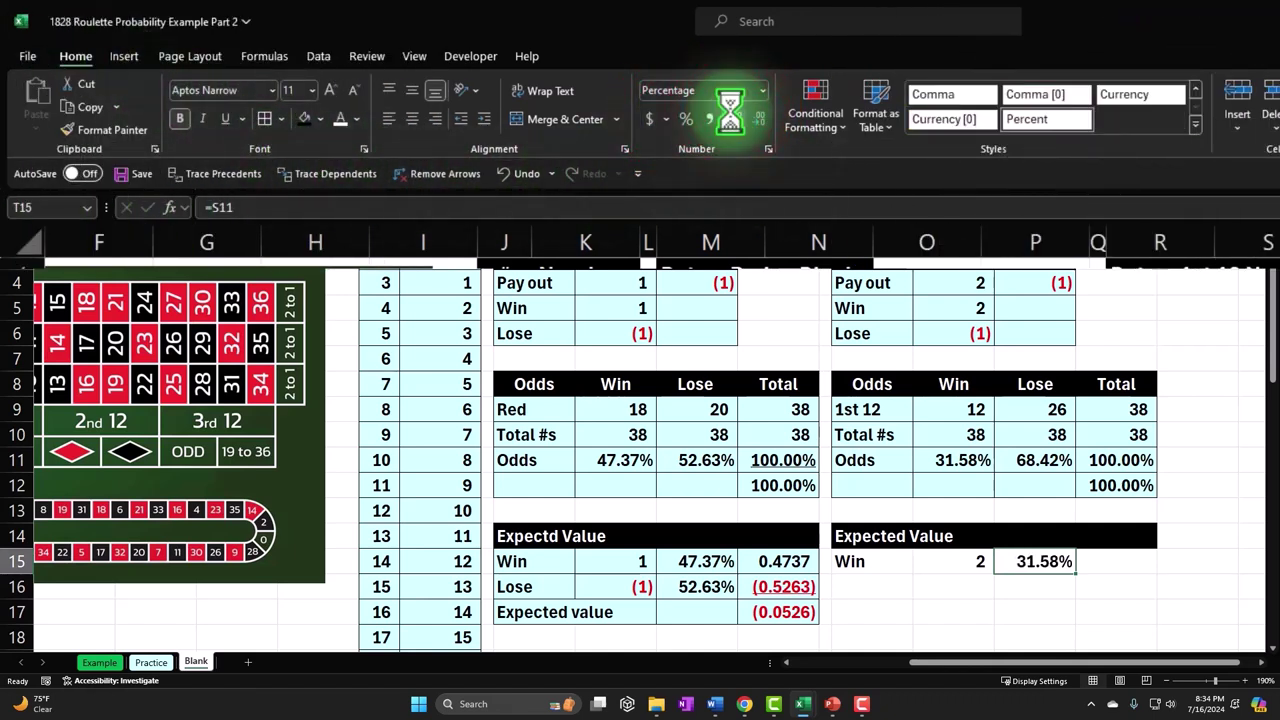
Enter =S15*T15 in U15 and show the win expected value to four decimals, 0.6316
{"action": "key", "text": "Right"}
{"action": "type", "text": "="}
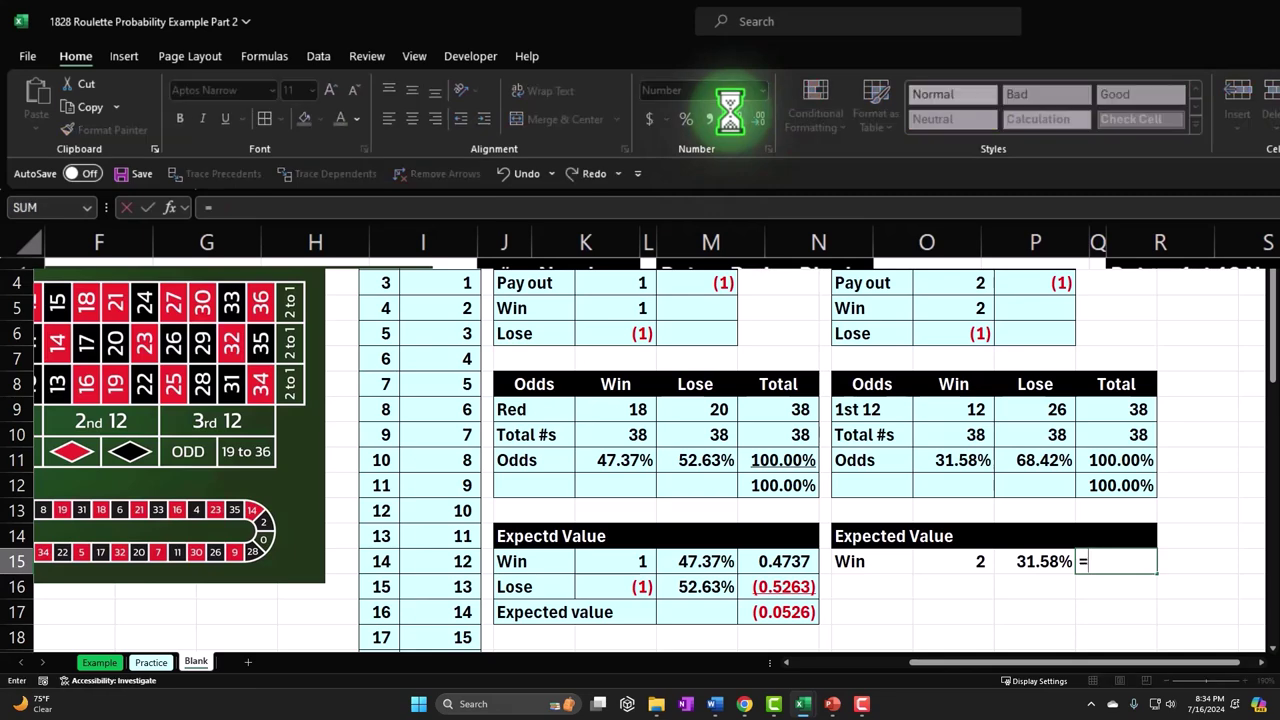
{"action": "key", "text": "Left"}
{"action": "key", "text": "Left"}
{"action": "type", "text": "*"}
{"action": "key", "text": "Left"}
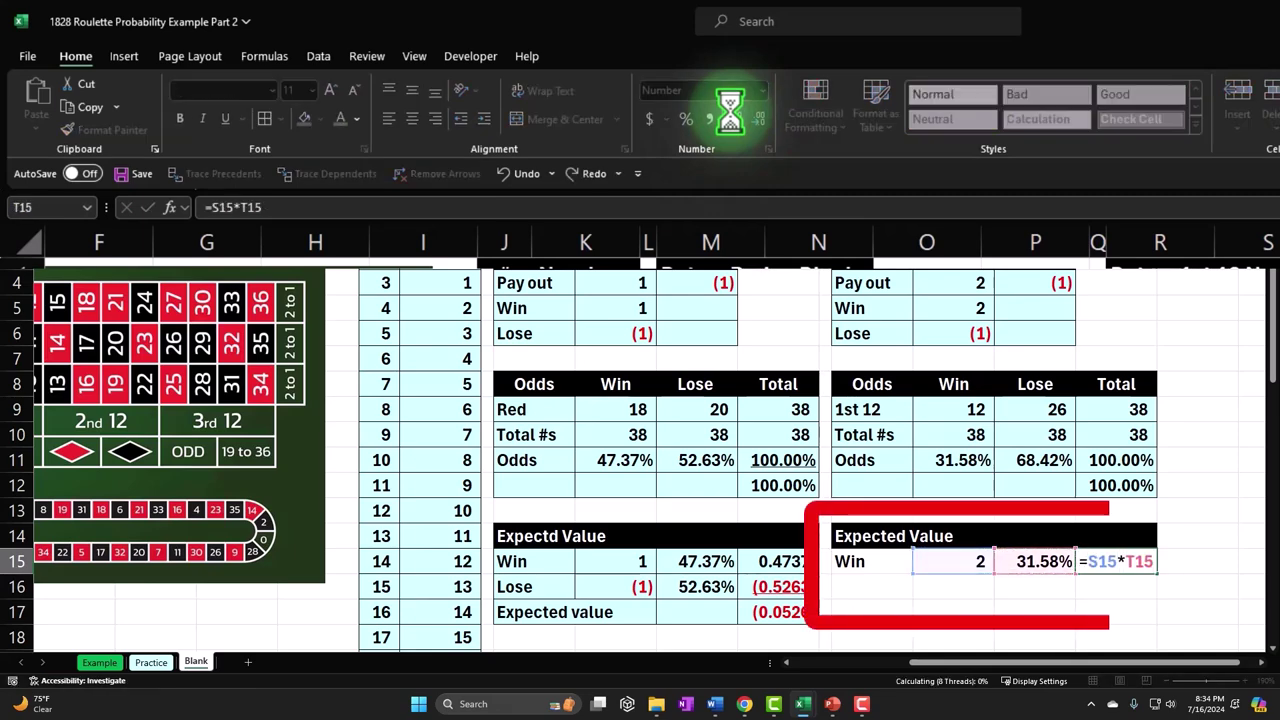
{"action": "key", "text": "ctrl+Return"}
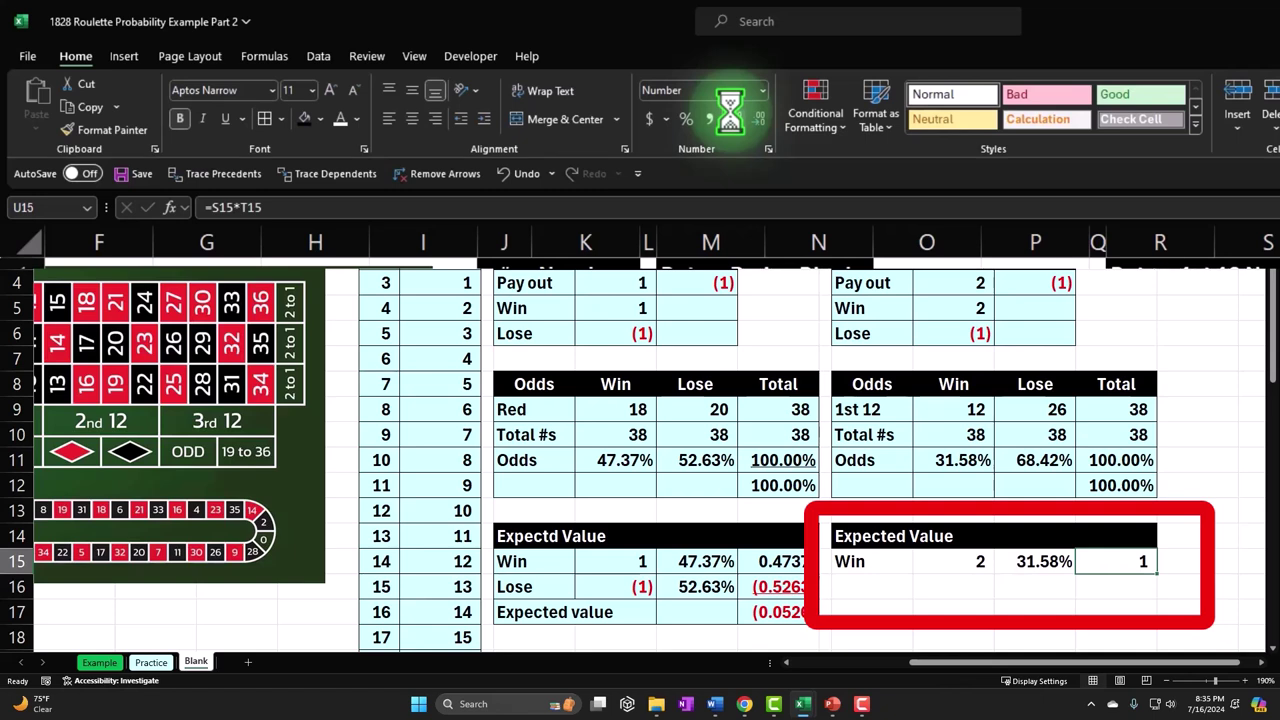
{"action": "left_click", "coordinate": [702, 135]}
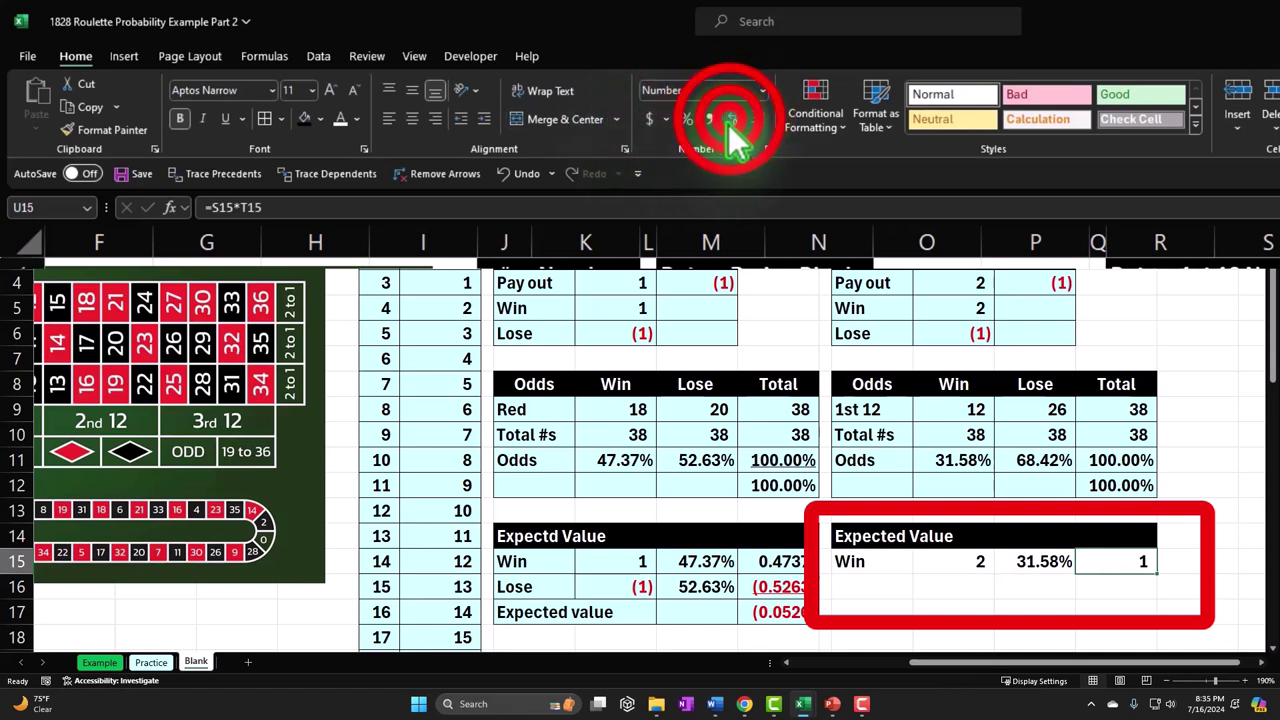
{"action": "left_click", "coordinate": [733, 120]}
{"action": "left_click", "coordinate": [733, 120]}
{"action": "left_click", "coordinate": [733, 120]}
{"action": "left_click", "coordinate": [550, 88]}
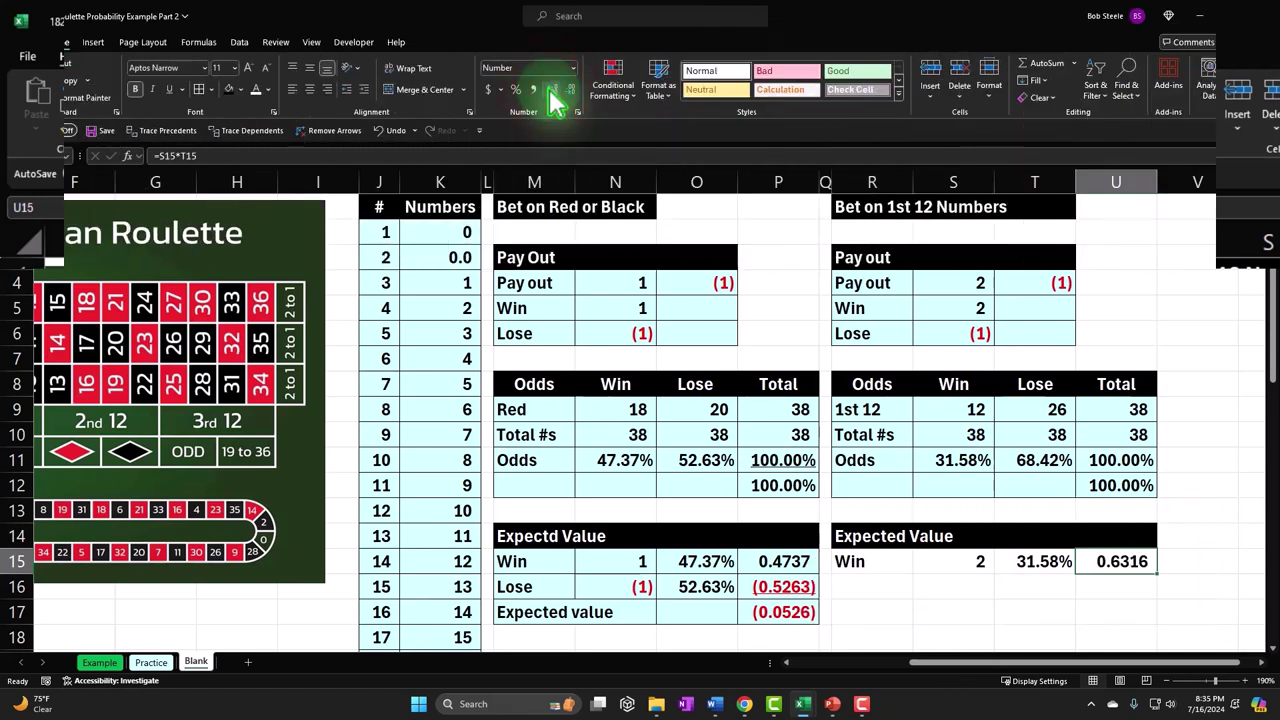
{"action": "key", "text": "Down"}
{"action": "key", "text": "Left"}
{"action": "key", "text": "Left"}
{"action": "key", "text": "Left"}
Label row 16 Lose and reference the lose payout of (1) in S16
{"action": "type", "text": "Lose"}
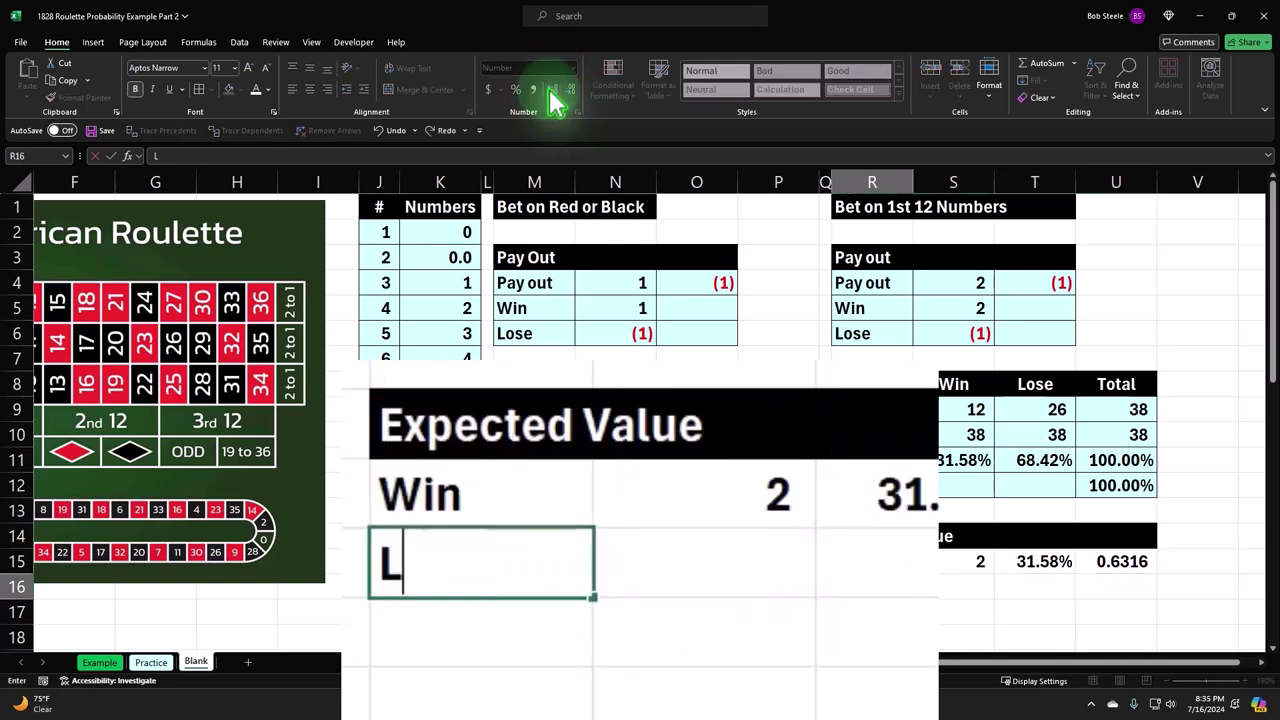
{"action": "key", "text": "Tab"}
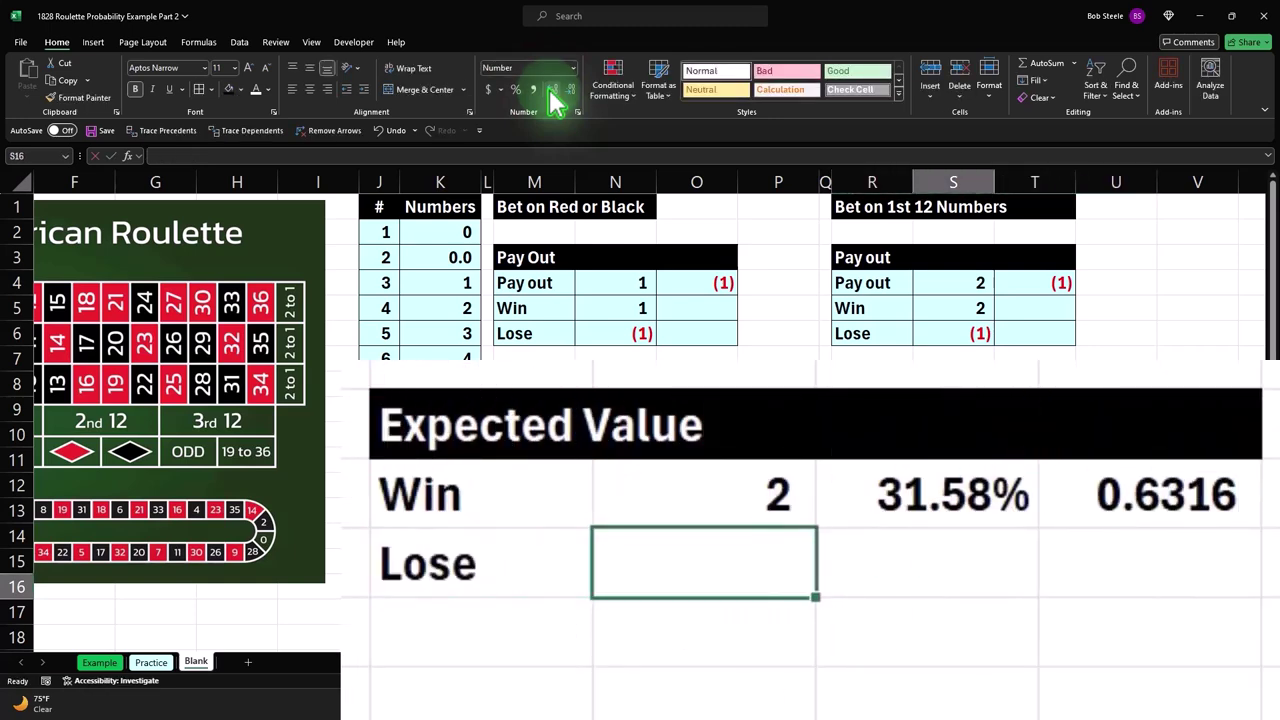
{"action": "type", "text": "="}
{"action": "key", "text": "Up"}
{"action": "key", "text": "Up"}
{"action": "key", "text": "Up"}
{"action": "key", "text": "Up"}
{"action": "key", "text": "Up"}
{"action": "key", "text": "Up"}
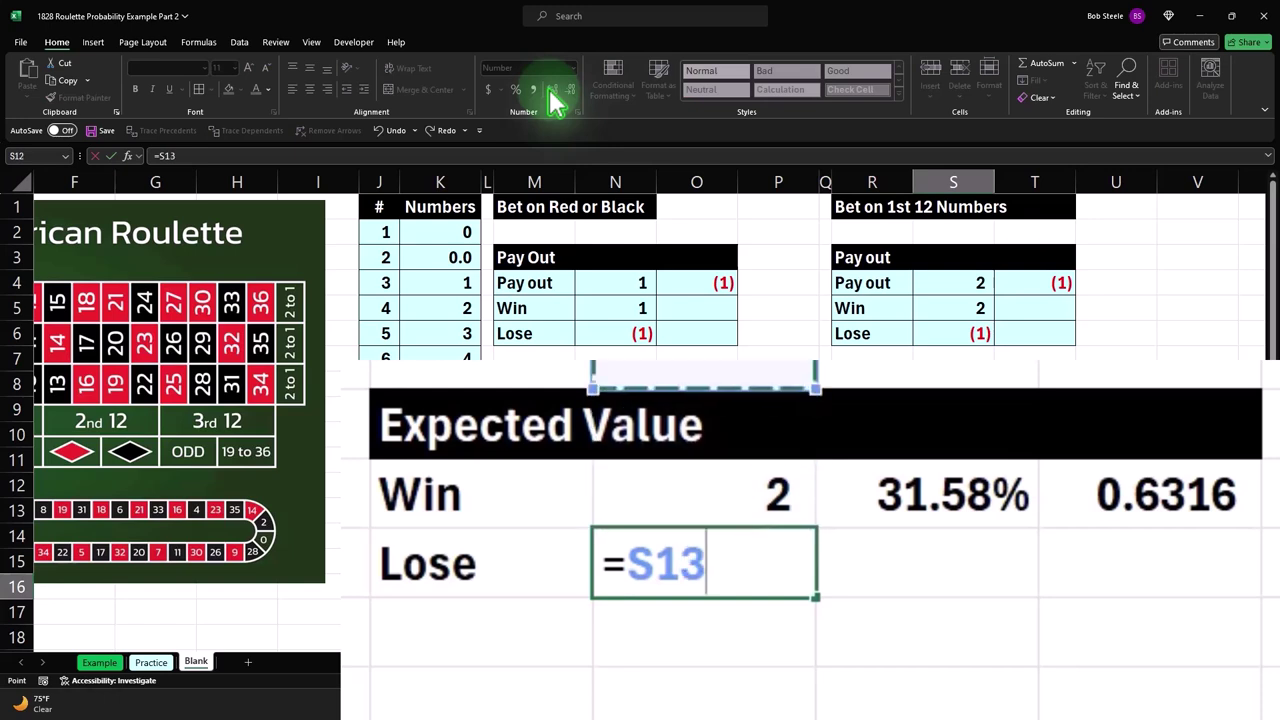
{"action": "key", "text": "Up"}
{"action": "key", "text": "Up"}
{"action": "key", "text": "Up"}
{"action": "key", "text": "Up"}
{"action": "key", "text": "Tab"}
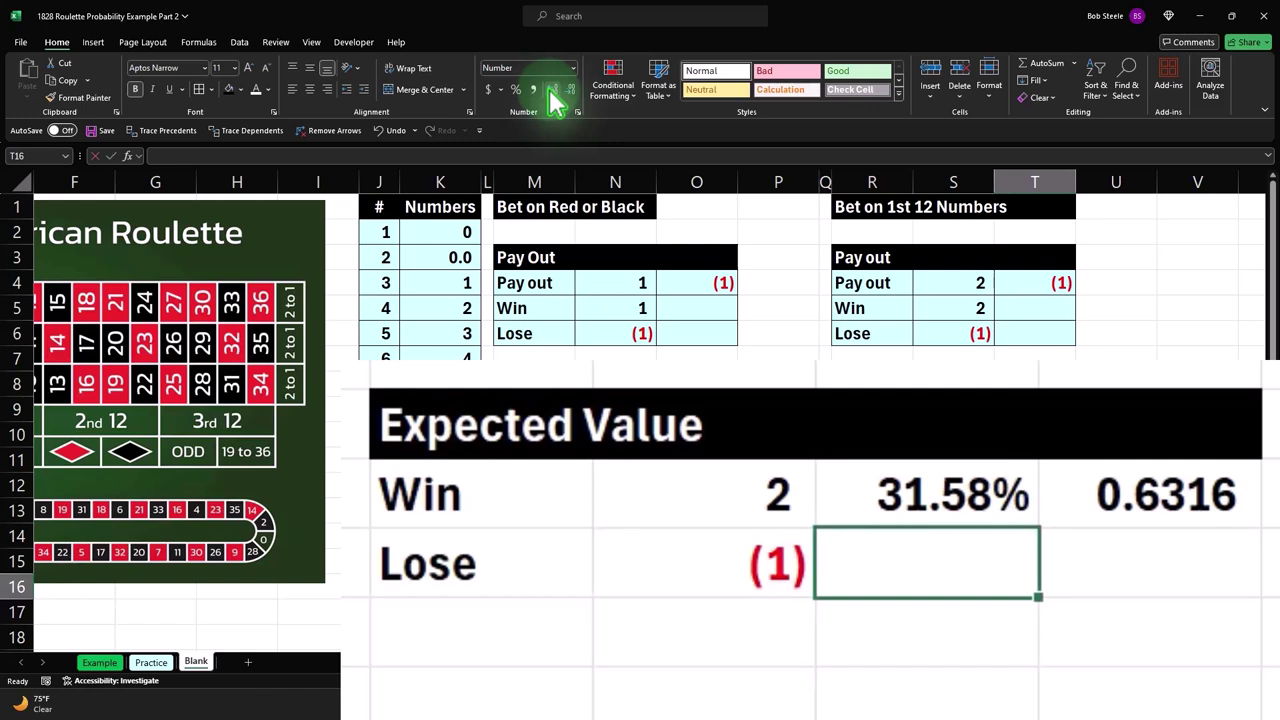
Reference the lose odds in T16, shown as a two-decimal percentage, 68.42%
{"action": "type", "text": "="}
{"action": "key", "text": "Up"}
{"action": "key", "text": "Up"}
{"action": "key", "text": "Up"}
{"action": "key", "text": "Up"}
{"action": "key", "text": "Up"}
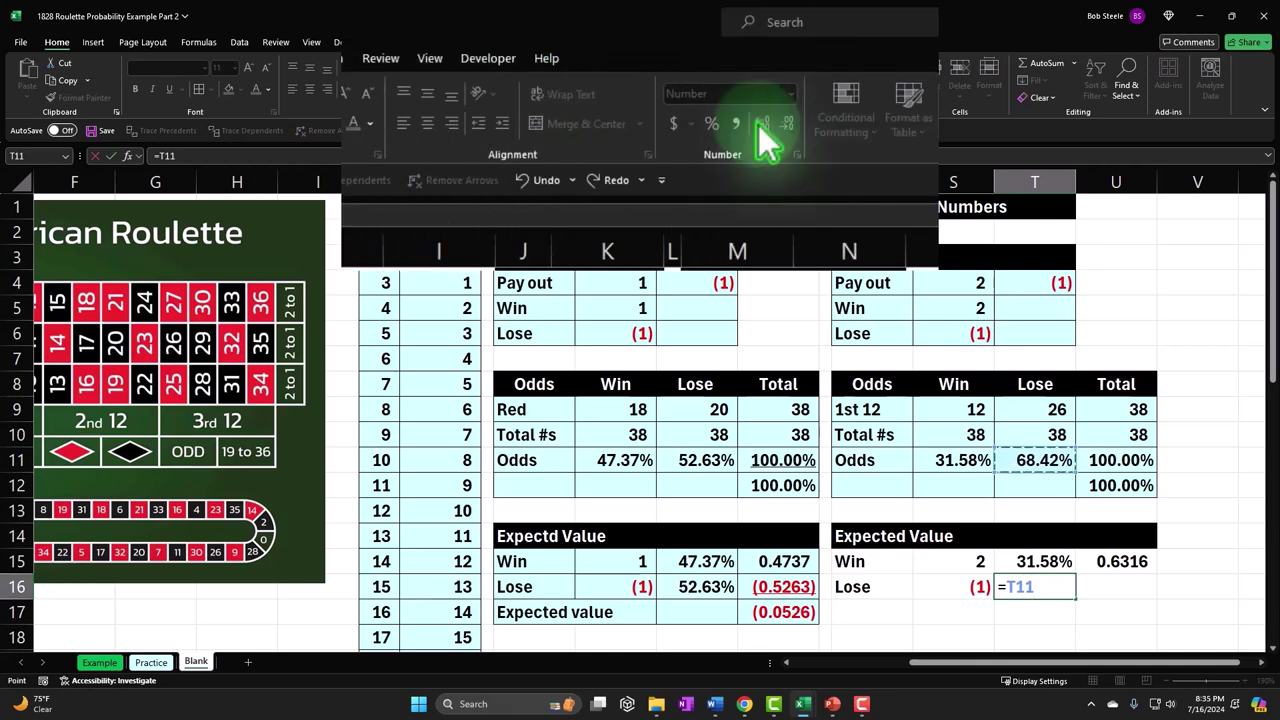
{"action": "key", "text": "ctrl+Return"}
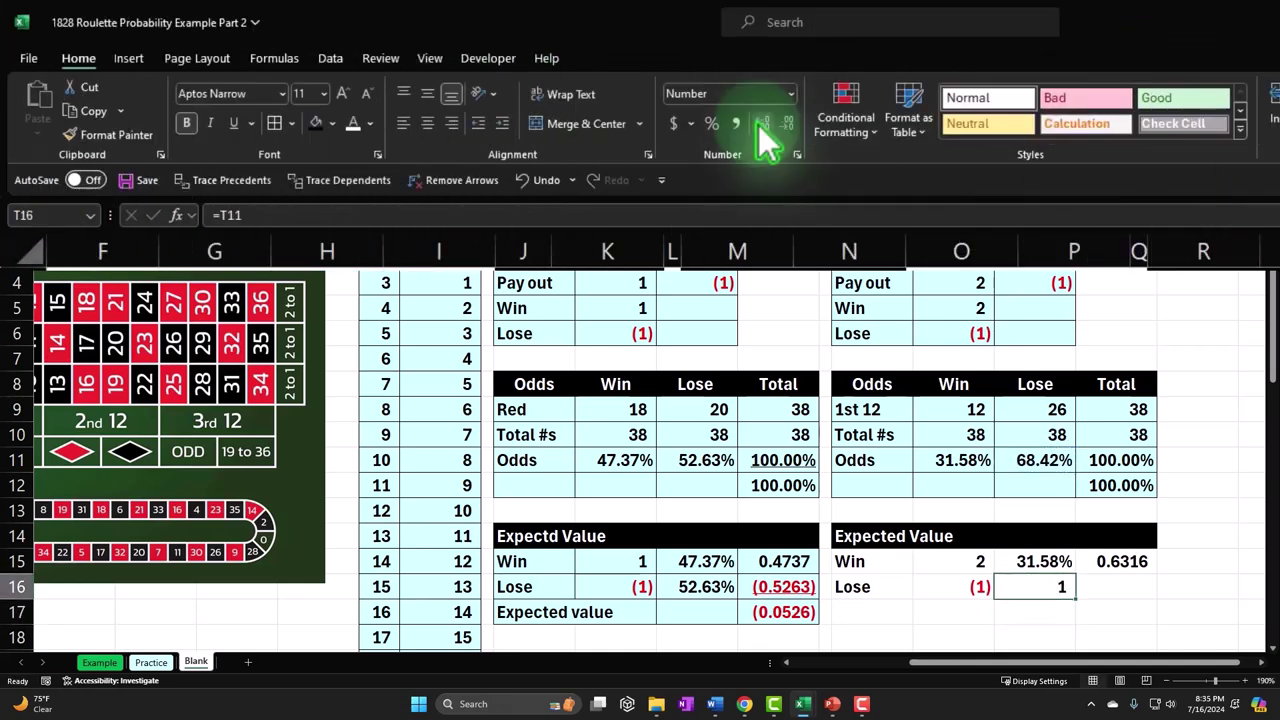
{"action": "left_click", "coordinate": [713, 124]}
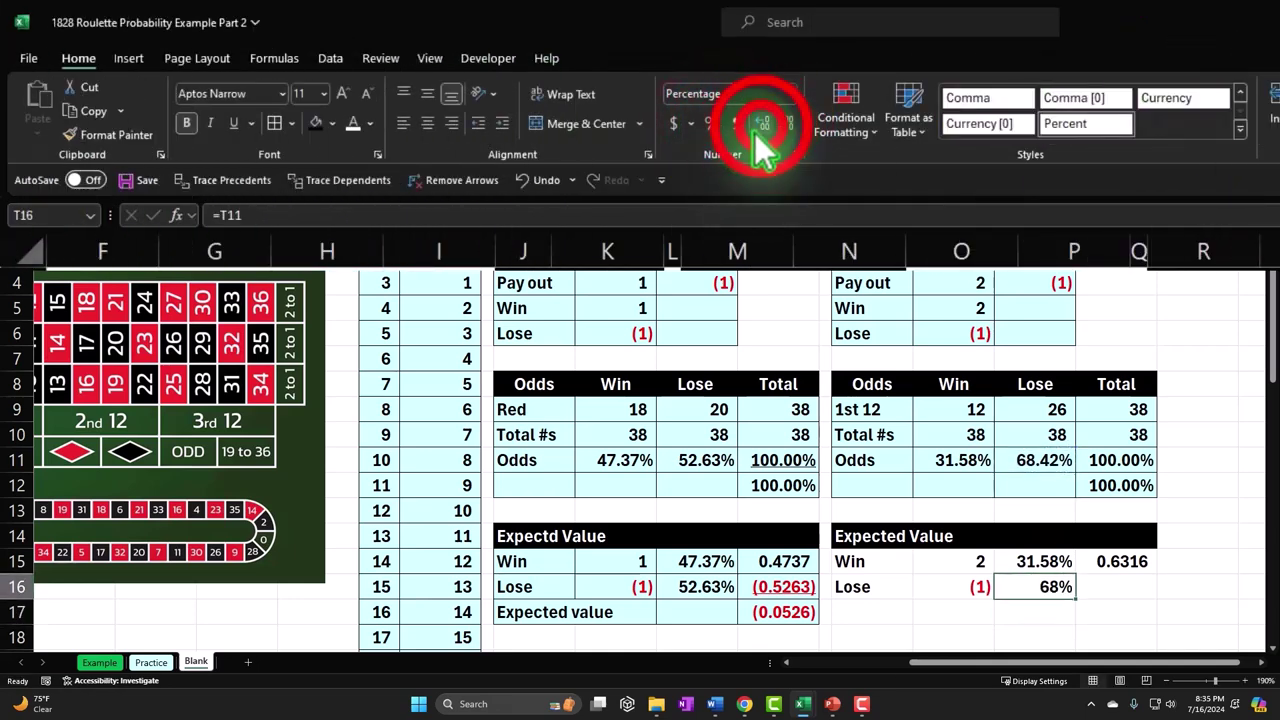
{"action": "left_click", "coordinate": [763, 125]}
{"action": "left_click", "coordinate": [763, 125]}
Multiply the lose payout by its probability in U16, displayed as (0.684)
{"action": "key", "text": "Right"}
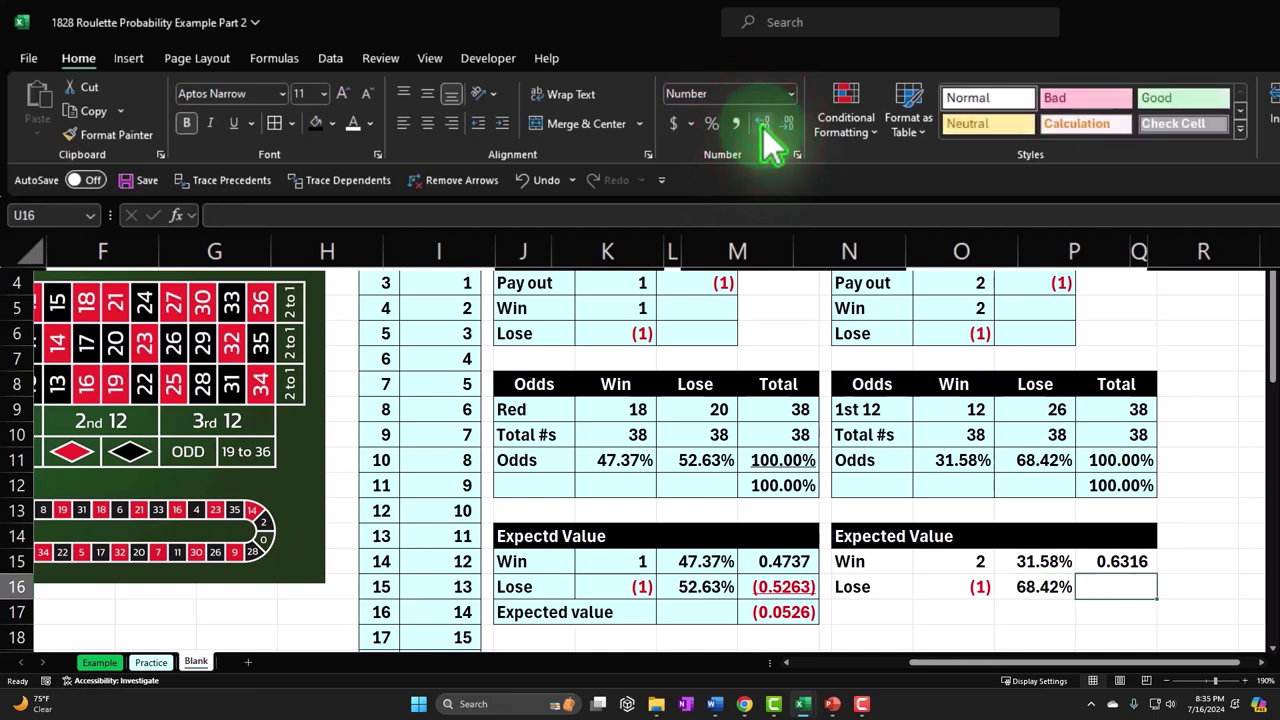
{"action": "type", "text": "="}
{"action": "key", "text": "Left"}
{"action": "key", "text": "Left"}
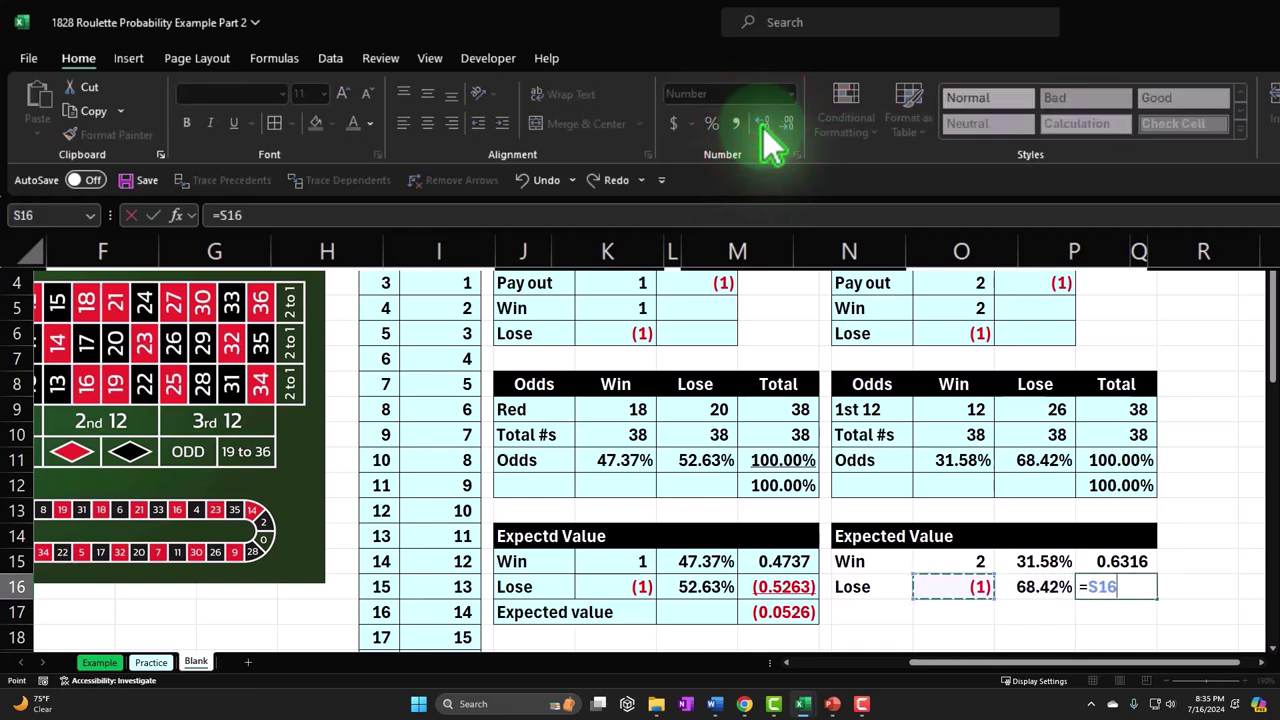
{"action": "type", "text": "*"}
{"action": "key", "text": "Left"}
{"action": "key", "text": "Return"}
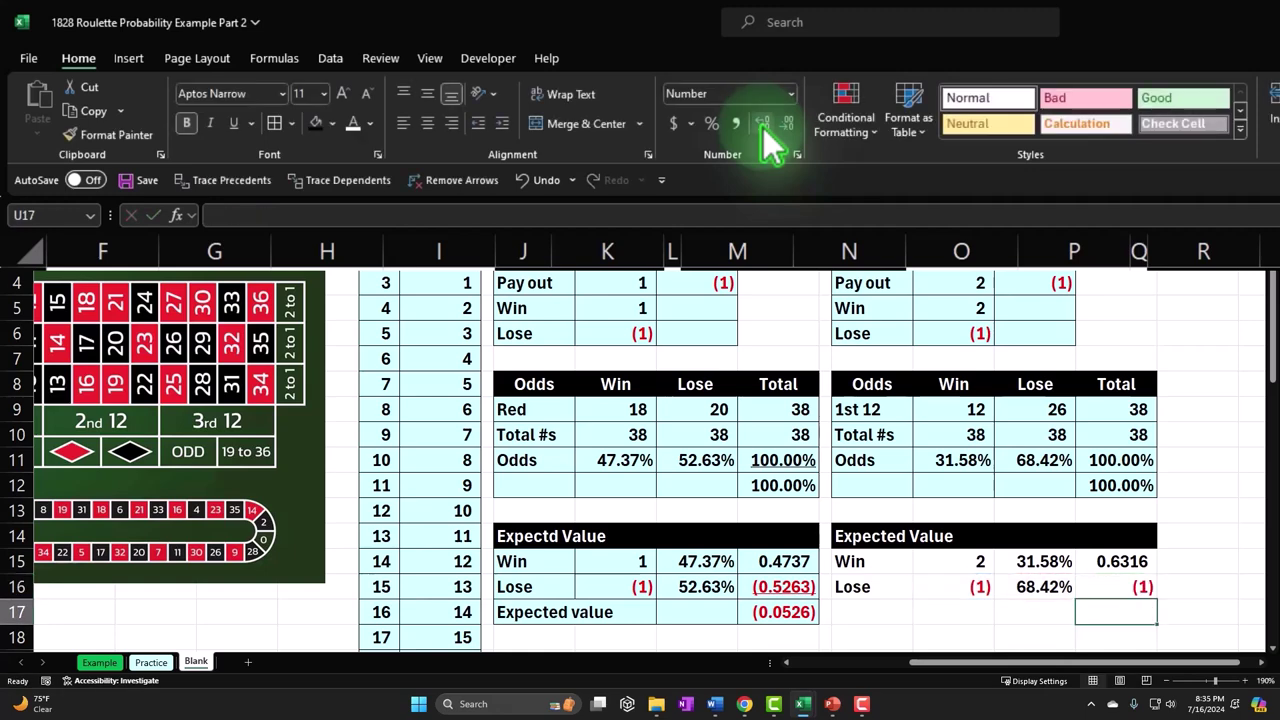
{"action": "key", "text": "Left"}
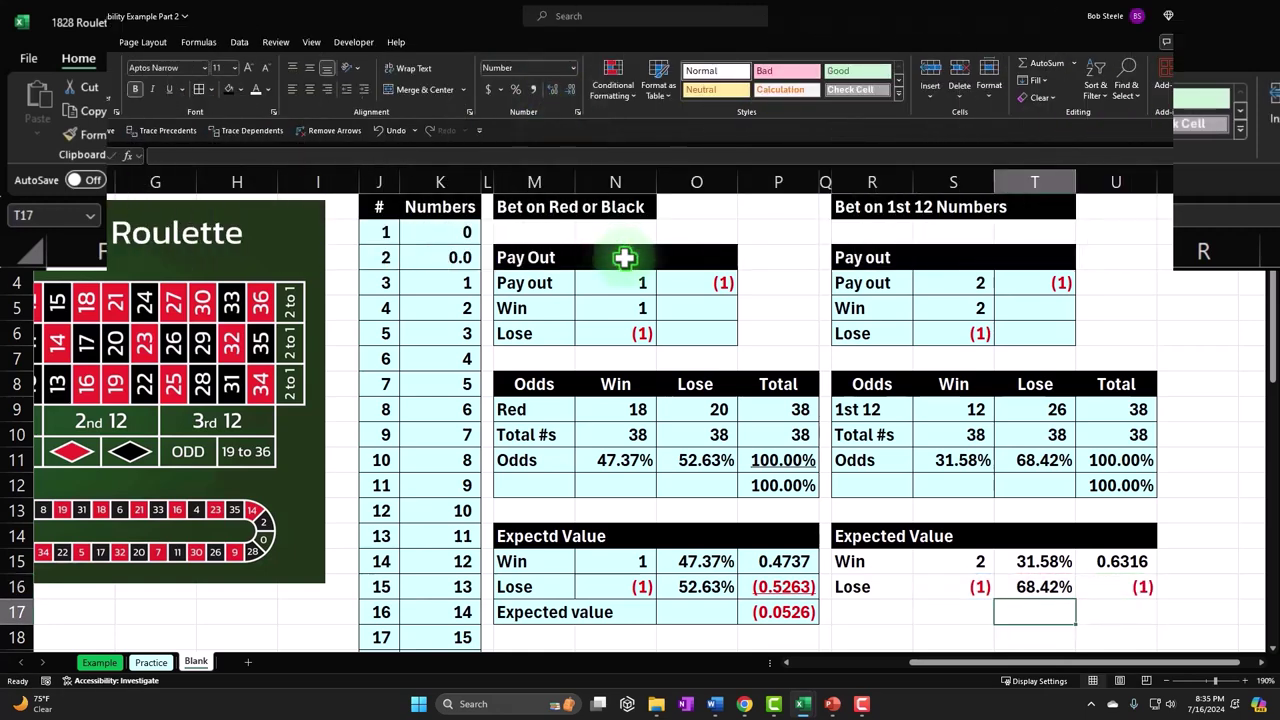
{"action": "left_click", "coordinate": [1063, 603]}
{"action": "left_click", "coordinate": [1103, 591]}
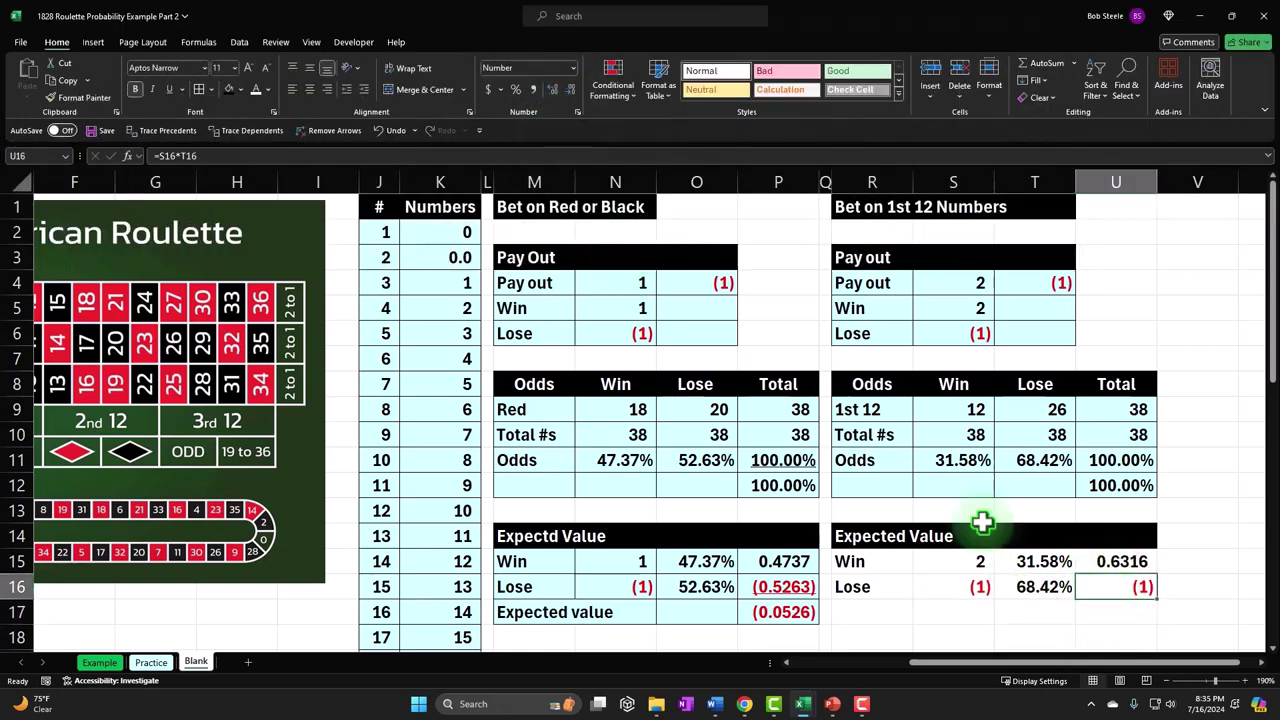
{"action": "left_click", "coordinate": [948, 158]}
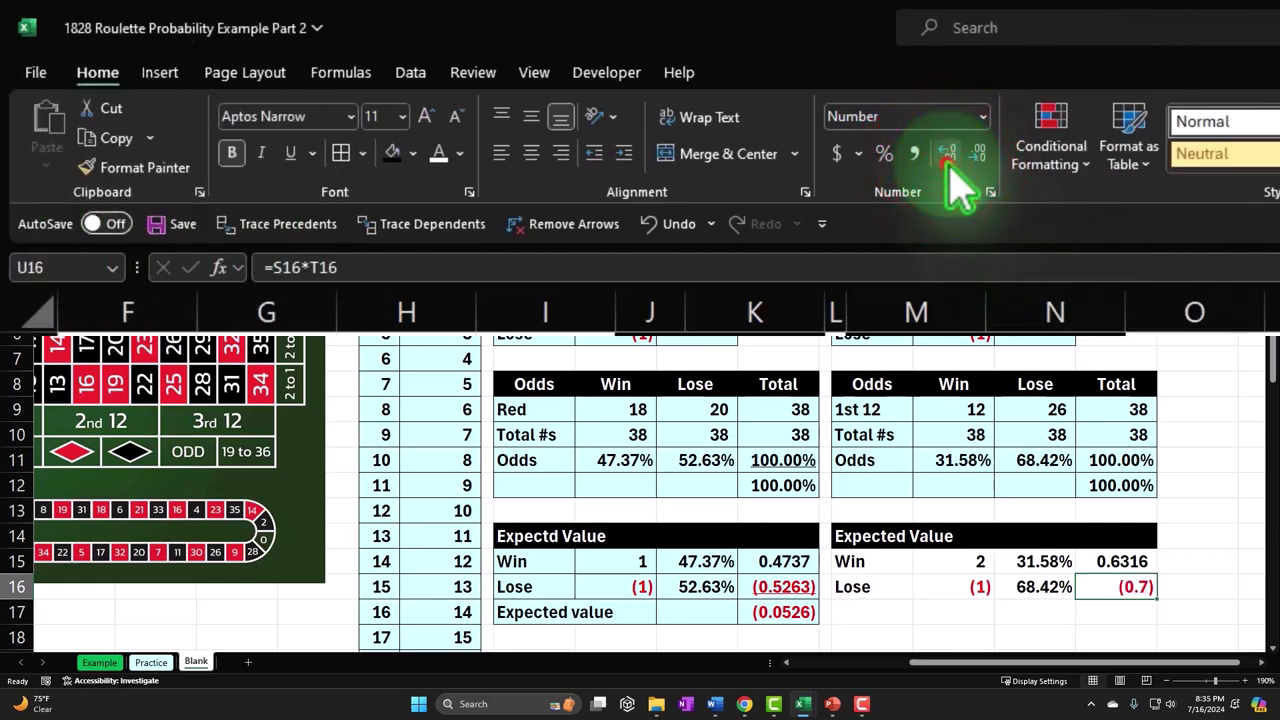
{"action": "left_click", "coordinate": [948, 158]}
{"action": "left_click", "coordinate": [950, 165]}
{"action": "left_click", "coordinate": [1033, 617]}
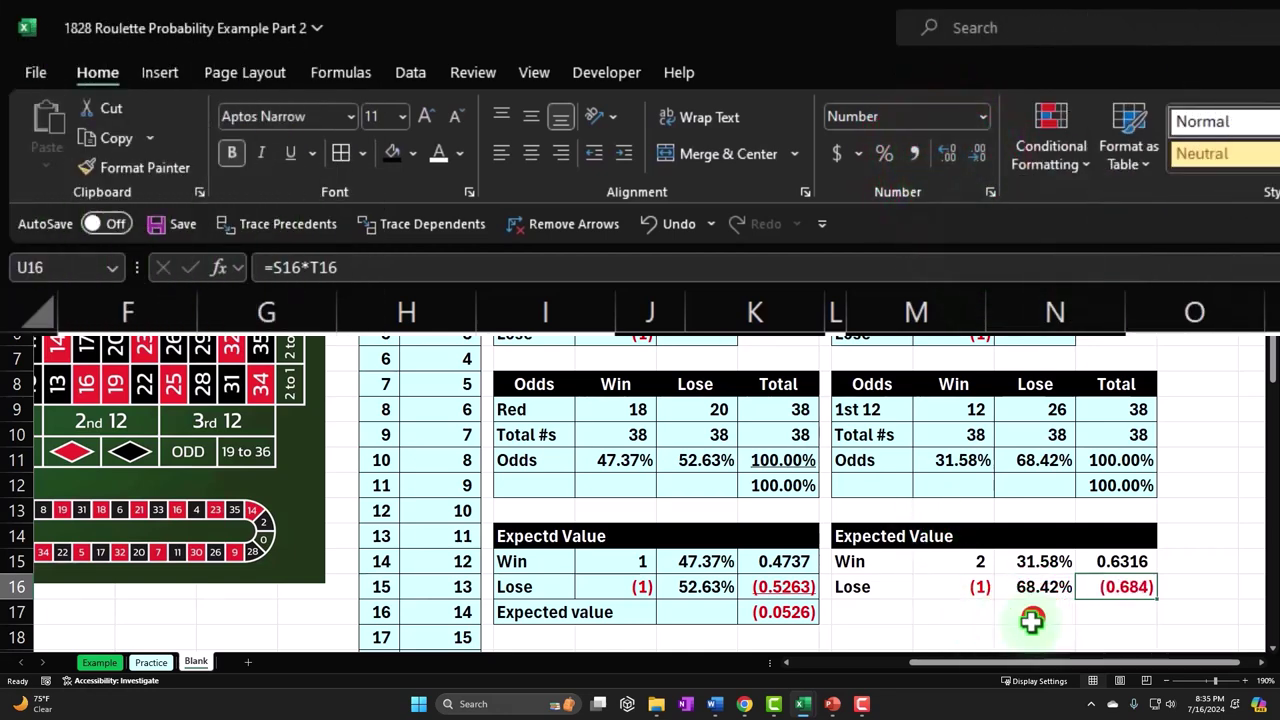
Delete the mistaken probability SUM in T17 and label R17 Expected Value
{"action": "type", "text": "=sum("}
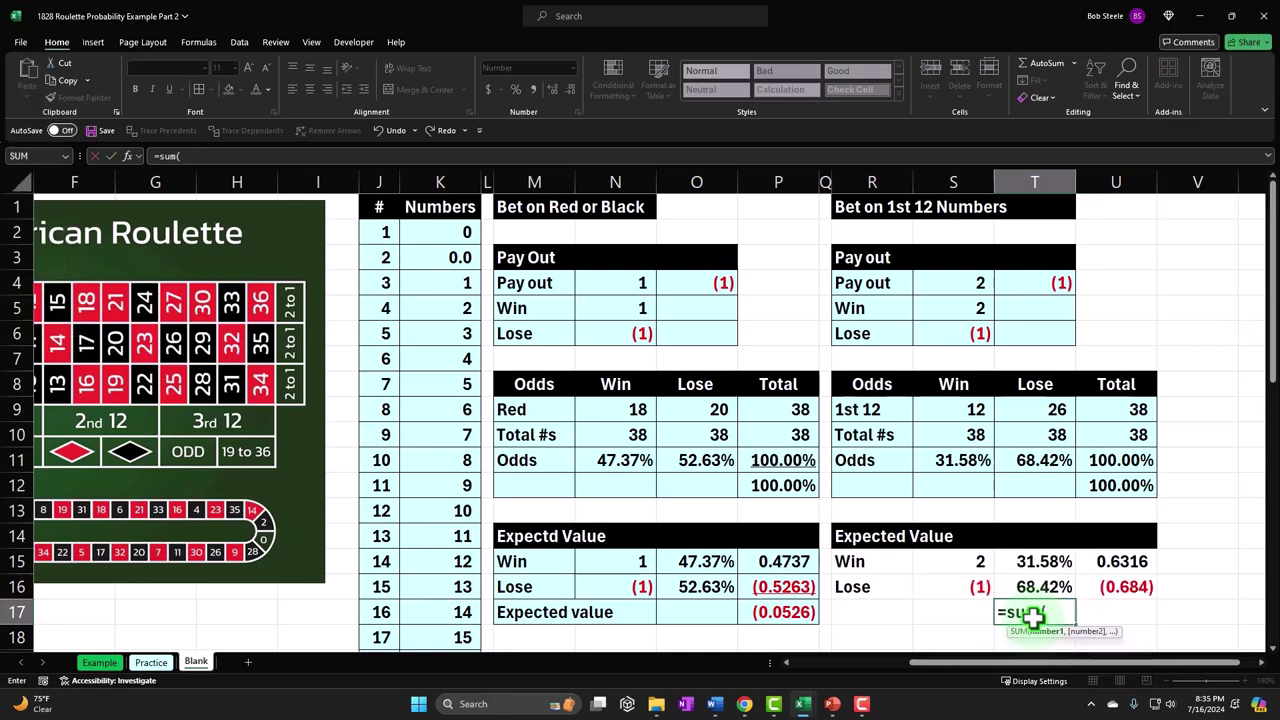
{"action": "key", "text": "Up"}
{"action": "key", "text": "shift+Up"}
{"action": "key", "text": "Return"}
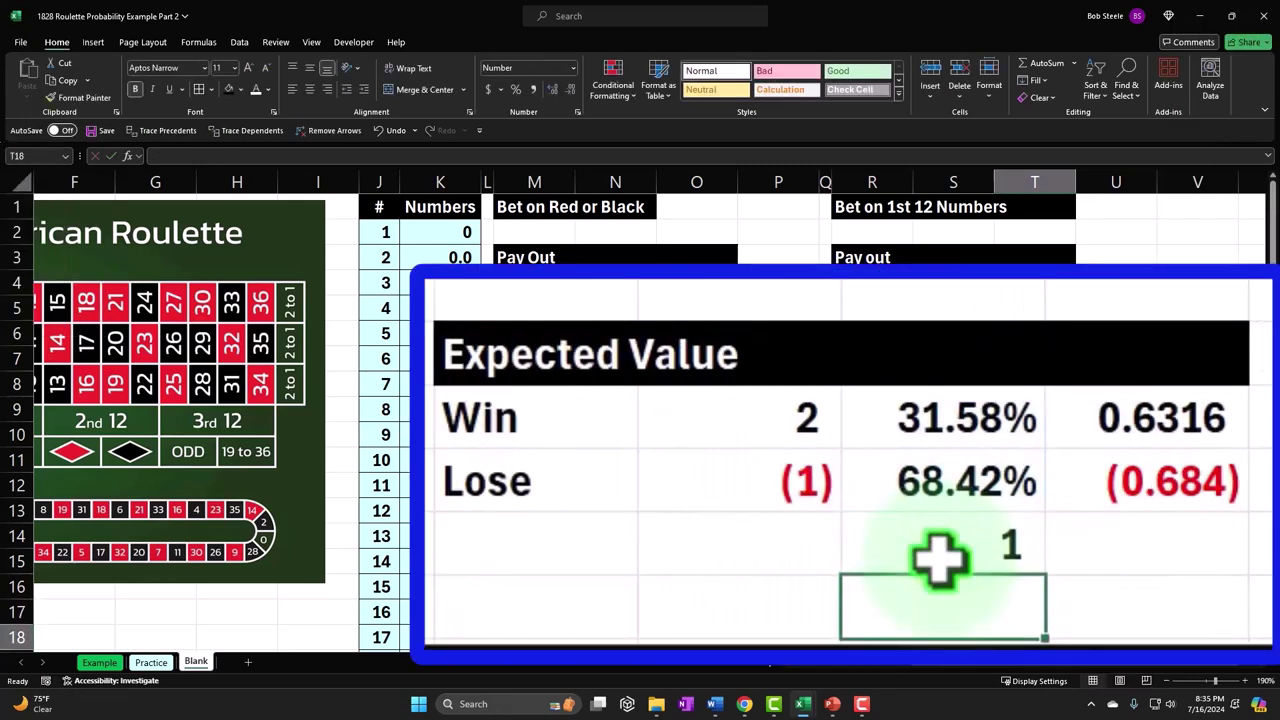
{"action": "left_click", "coordinate": [1033, 616]}
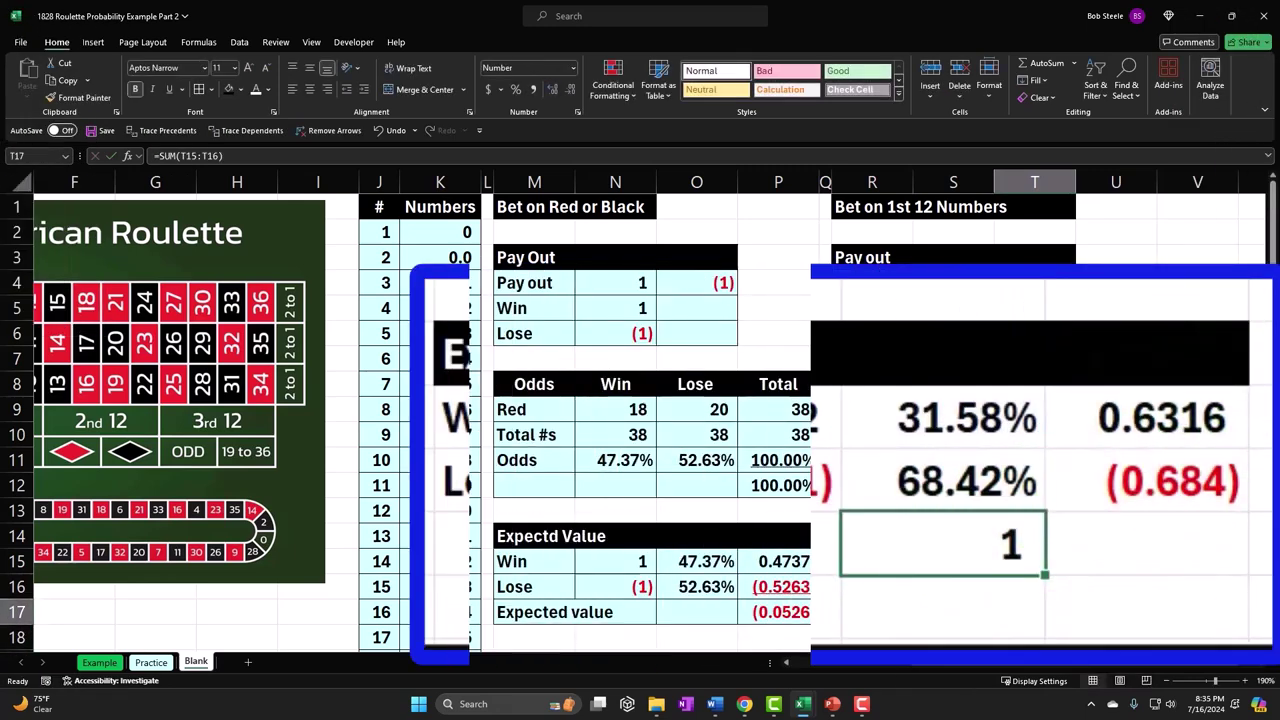
{"action": "key", "text": "Delete"}
{"action": "key", "text": "Left"}
{"action": "key", "text": "Left"}
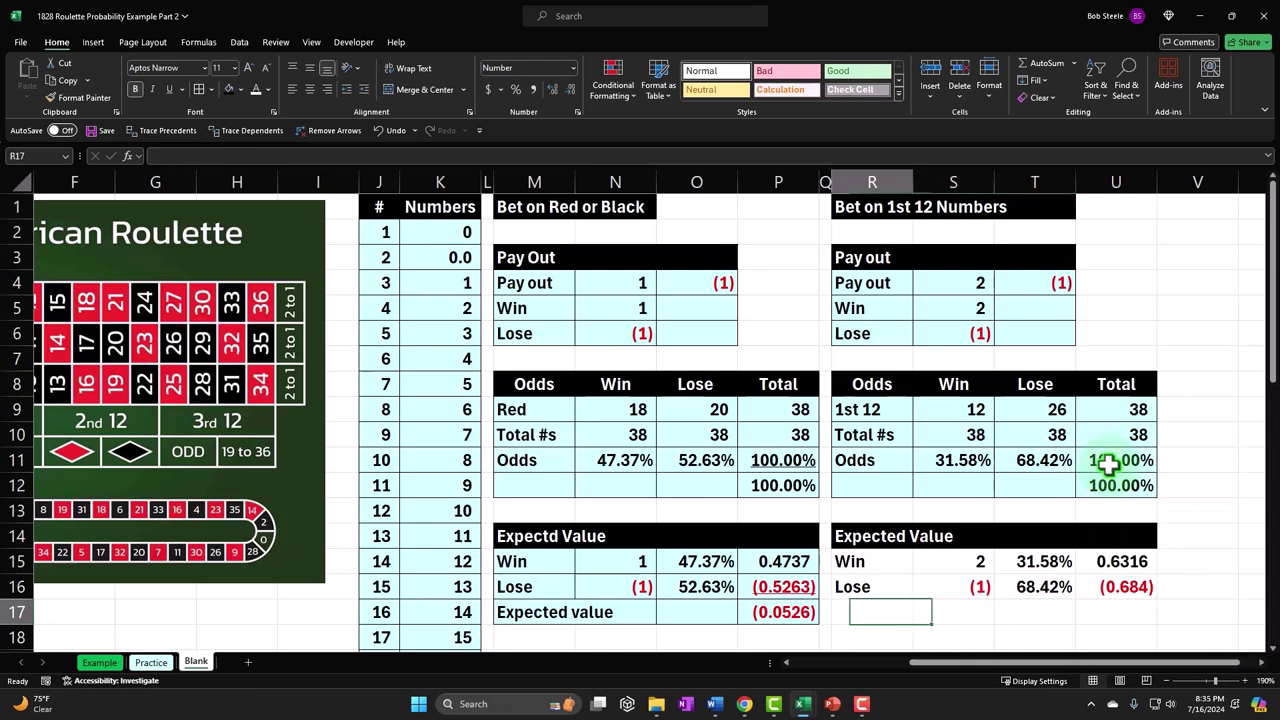
{"action": "type", "text": "E"}
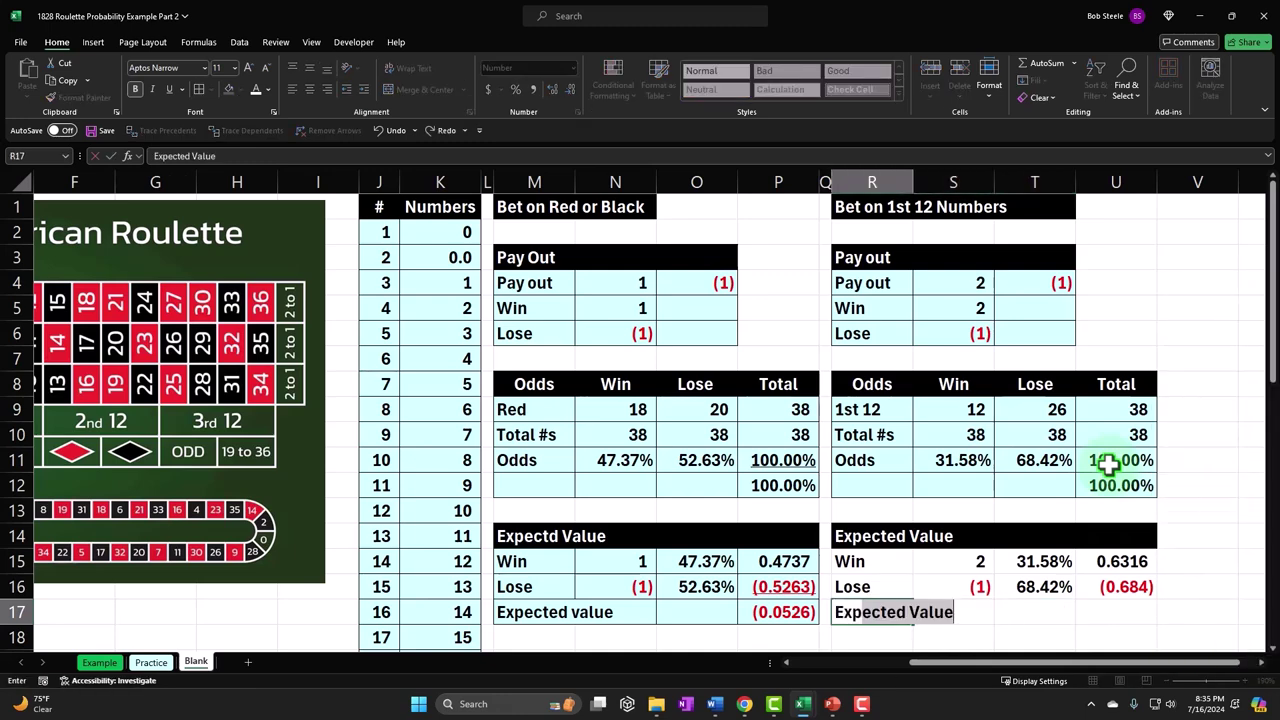
{"action": "key", "text": "Tab"}
{"action": "key", "text": "Tab"}
{"action": "key", "text": "Tab"}
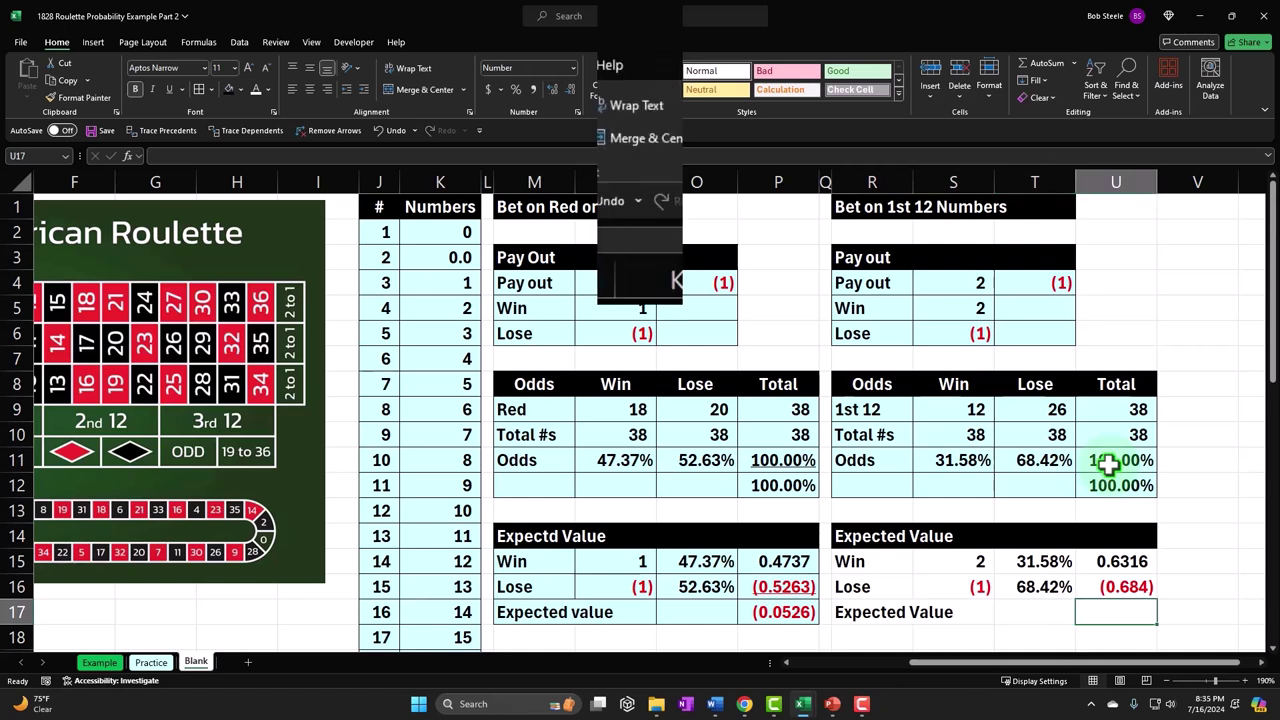
Adjust the Lose result's decimal places until it reads (0.6842)
{"action": "left_click", "coordinate": [1116, 587]}
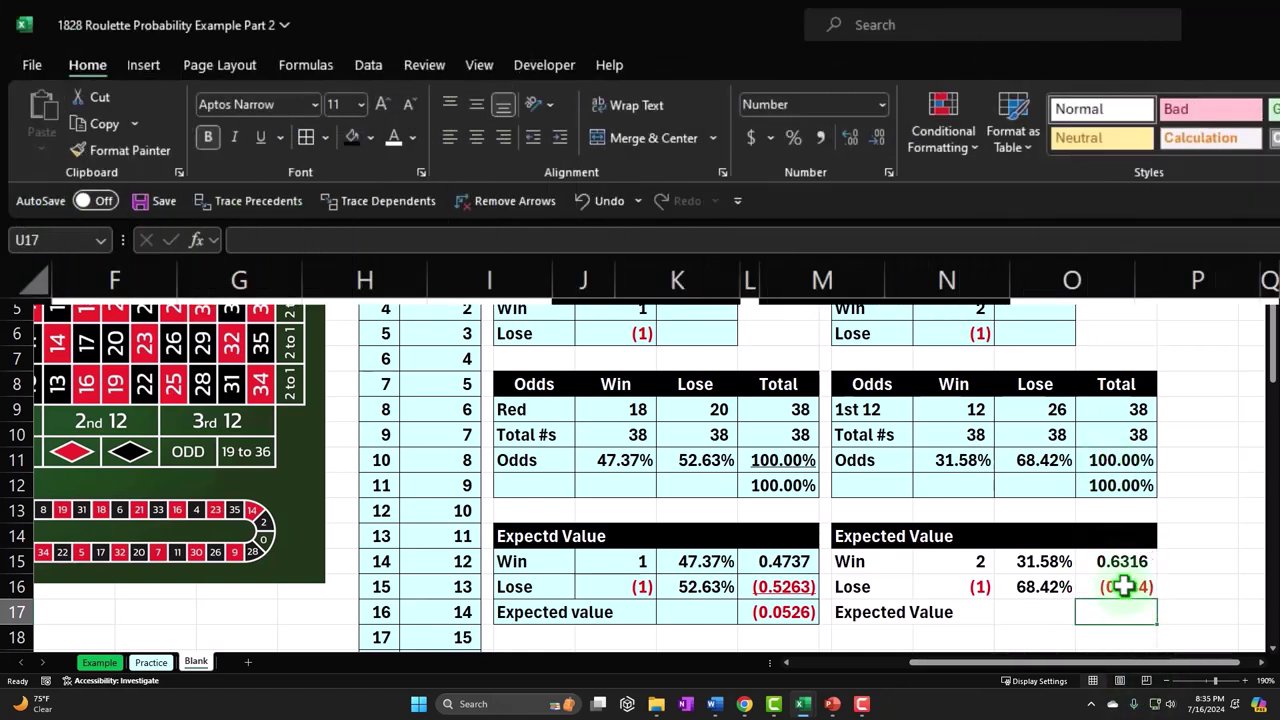
{"action": "left_click", "coordinate": [870, 137]}
{"action": "left_click", "coordinate": [872, 138]}
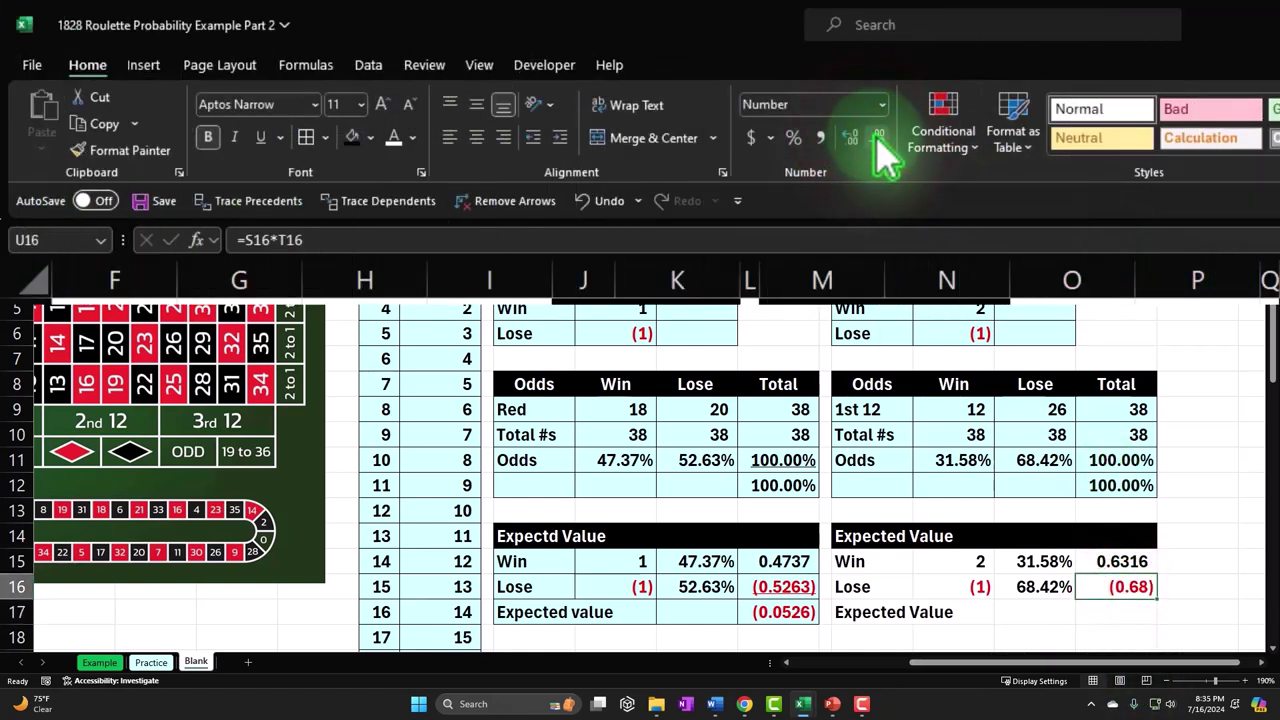
{"action": "left_click", "coordinate": [857, 141]}
{"action": "left_click", "coordinate": [857, 141]}
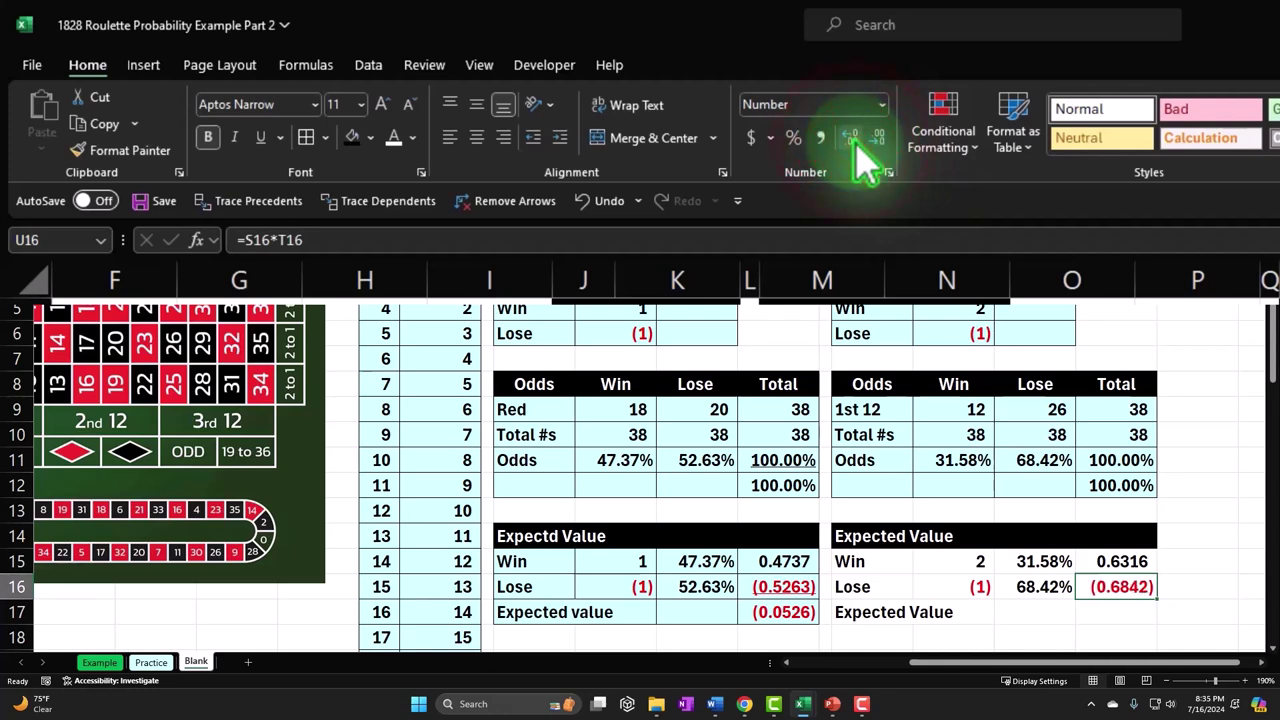
{"action": "left_click", "coordinate": [1120, 612]}
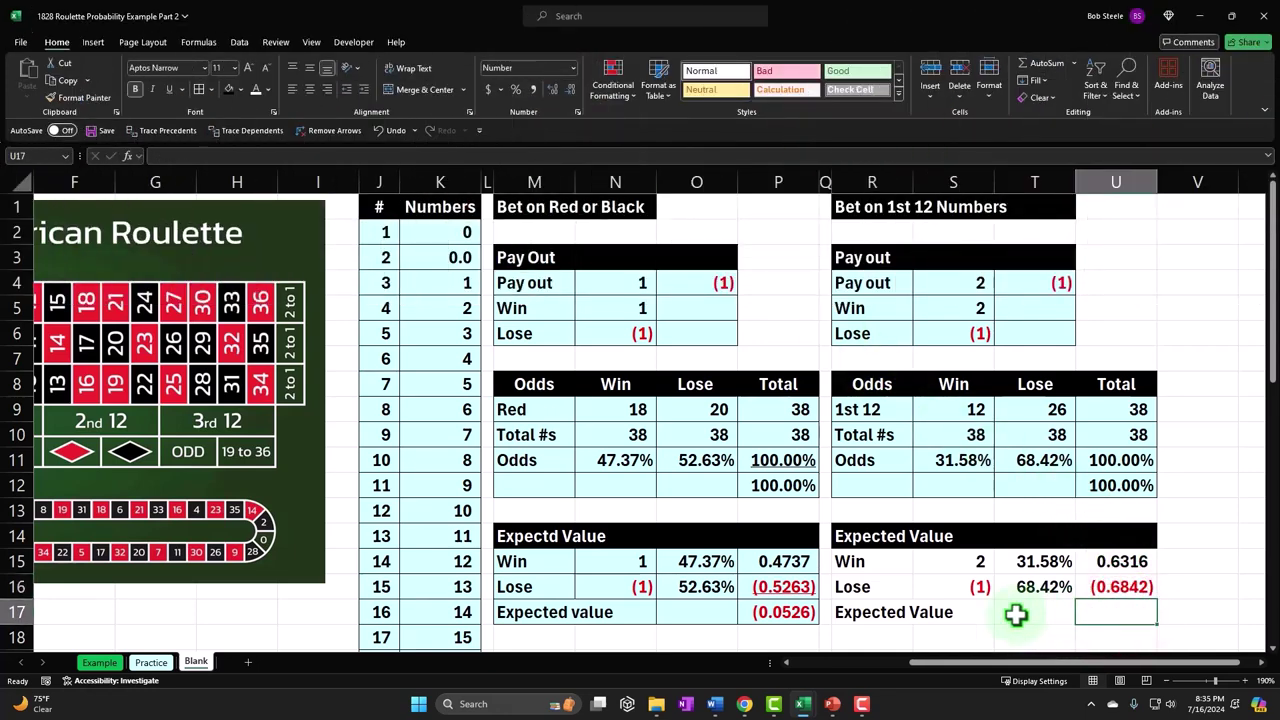
Enter a SUM in U17 adding the 1st 12 win and lose results
{"action": "type", "text": "="}
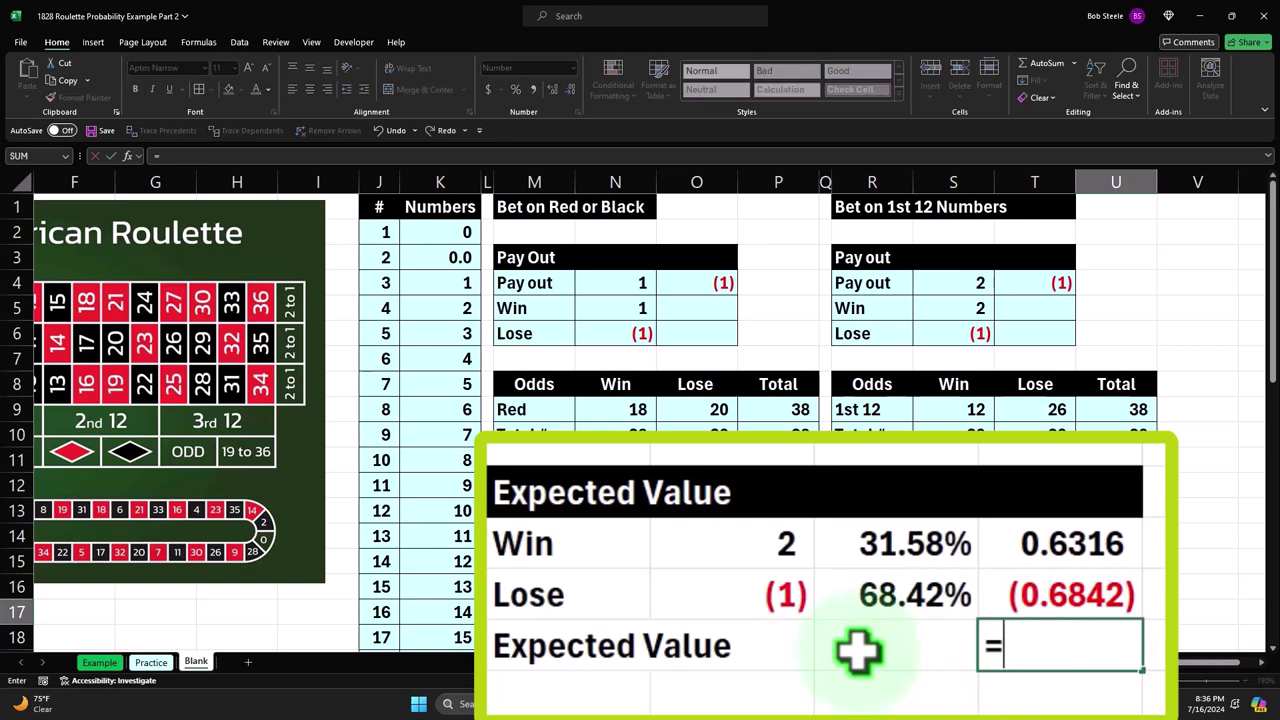
{"action": "type", "text": "sum("}
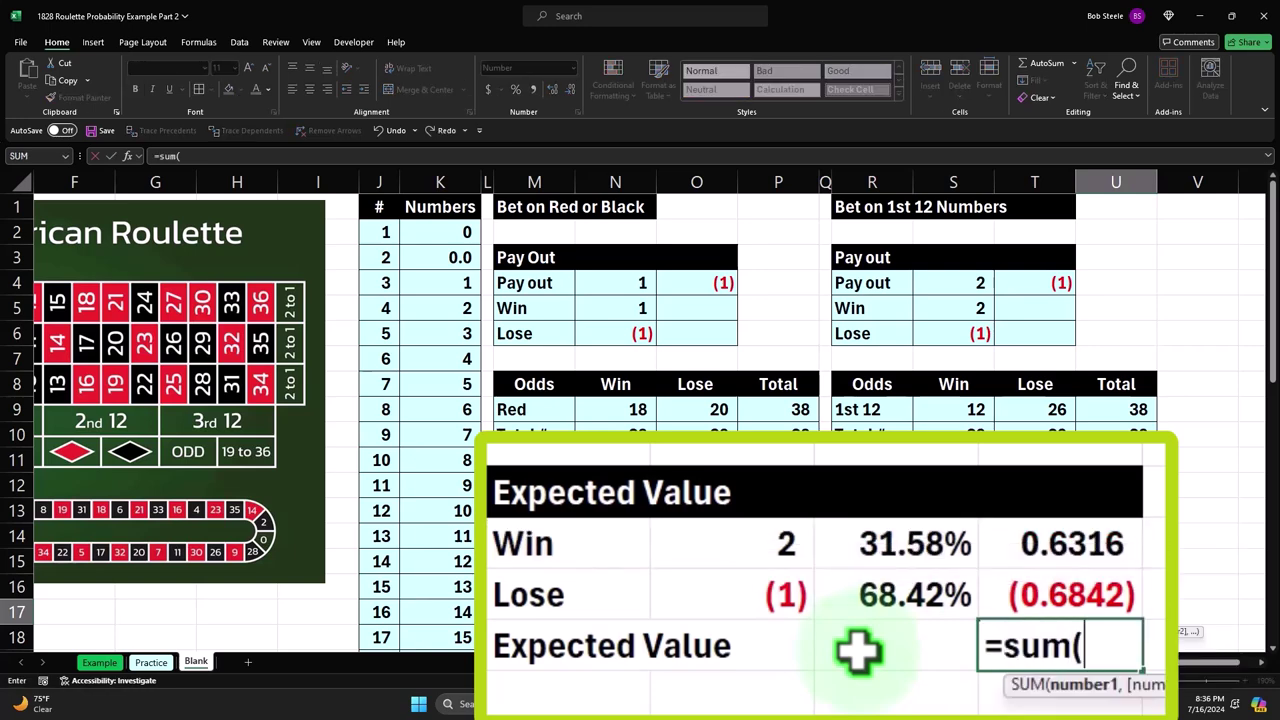
{"action": "key", "text": "Up"}
{"action": "key", "text": "shift+Up"}
{"action": "key", "text": "ctrl+Return"}
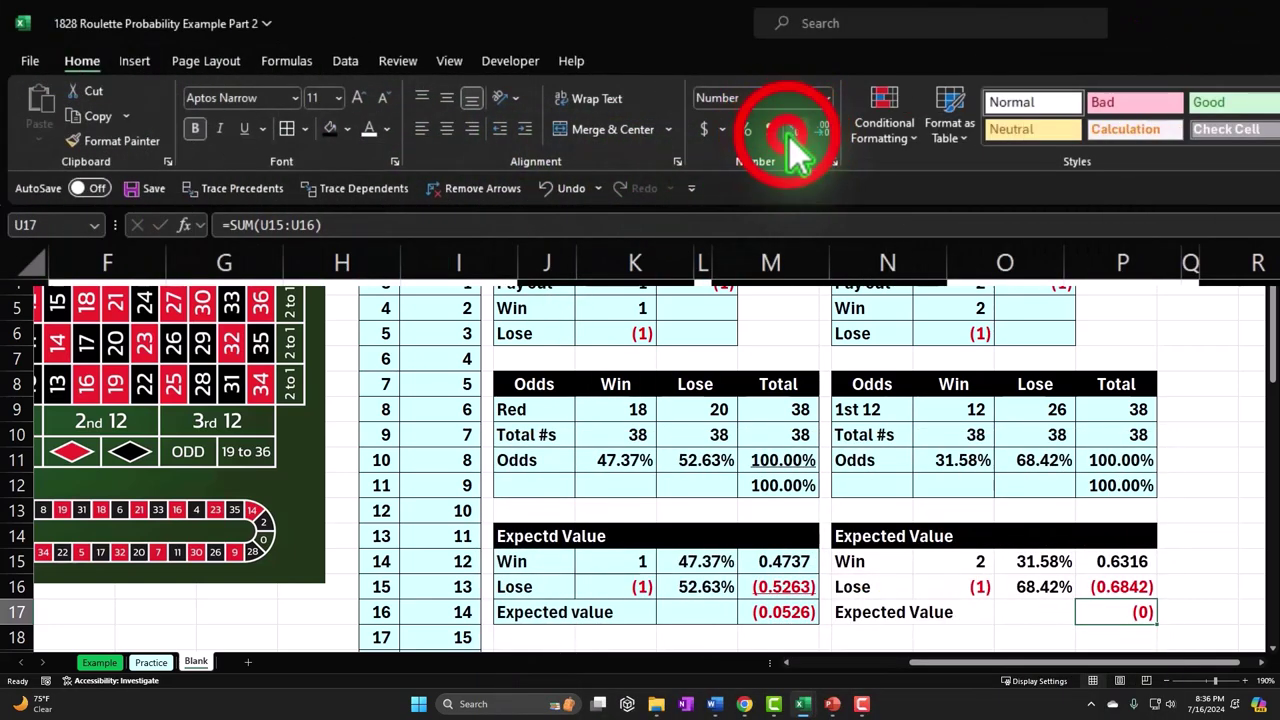
Show the U17 expected value to four decimals, reading (0.0526)
{"action": "left_click", "coordinate": [789, 137]}
{"action": "left_click", "coordinate": [789, 137]}
{"action": "left_click", "coordinate": [789, 137]}
{"action": "left_click", "coordinate": [789, 137]}
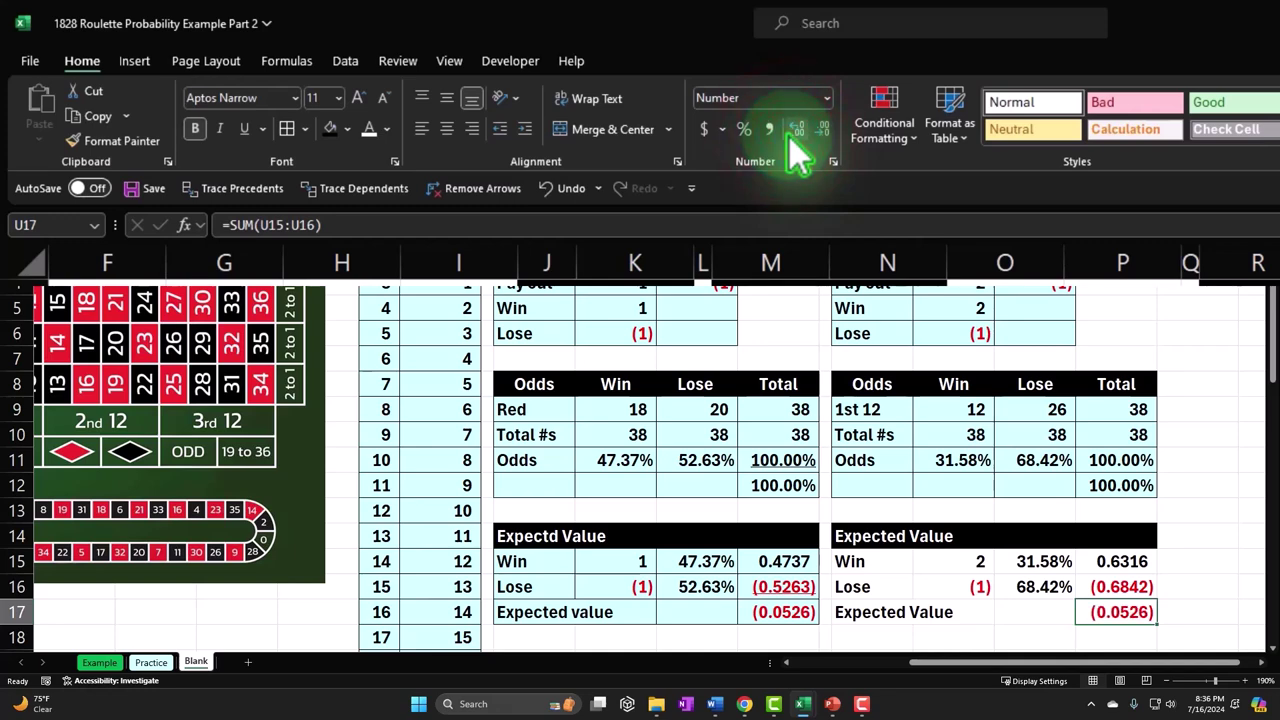
{"action": "left_click", "coordinate": [967, 584]}
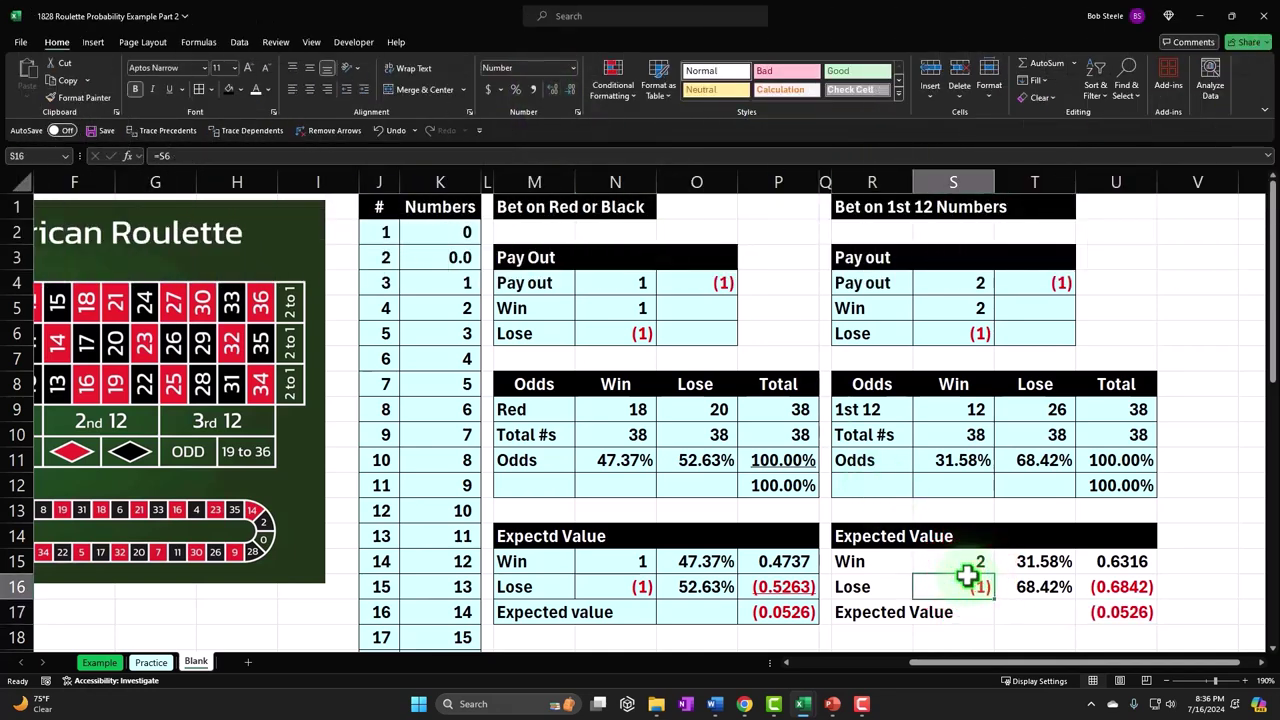
Fill R15:U17 light blue, then check the SUM formula in U17
{"action": "left_click_drag", "start_coordinate": [880, 560], "coordinate": [1088, 618]}
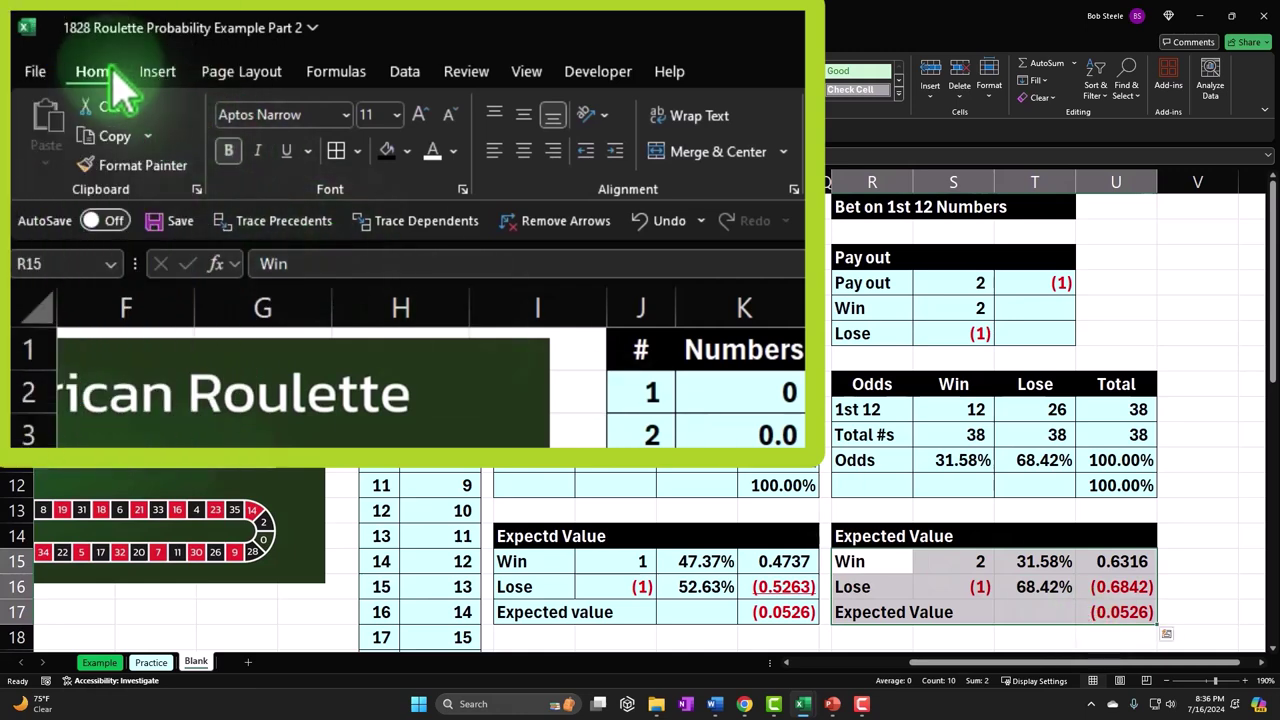
{"action": "left_click", "coordinate": [406, 152]}
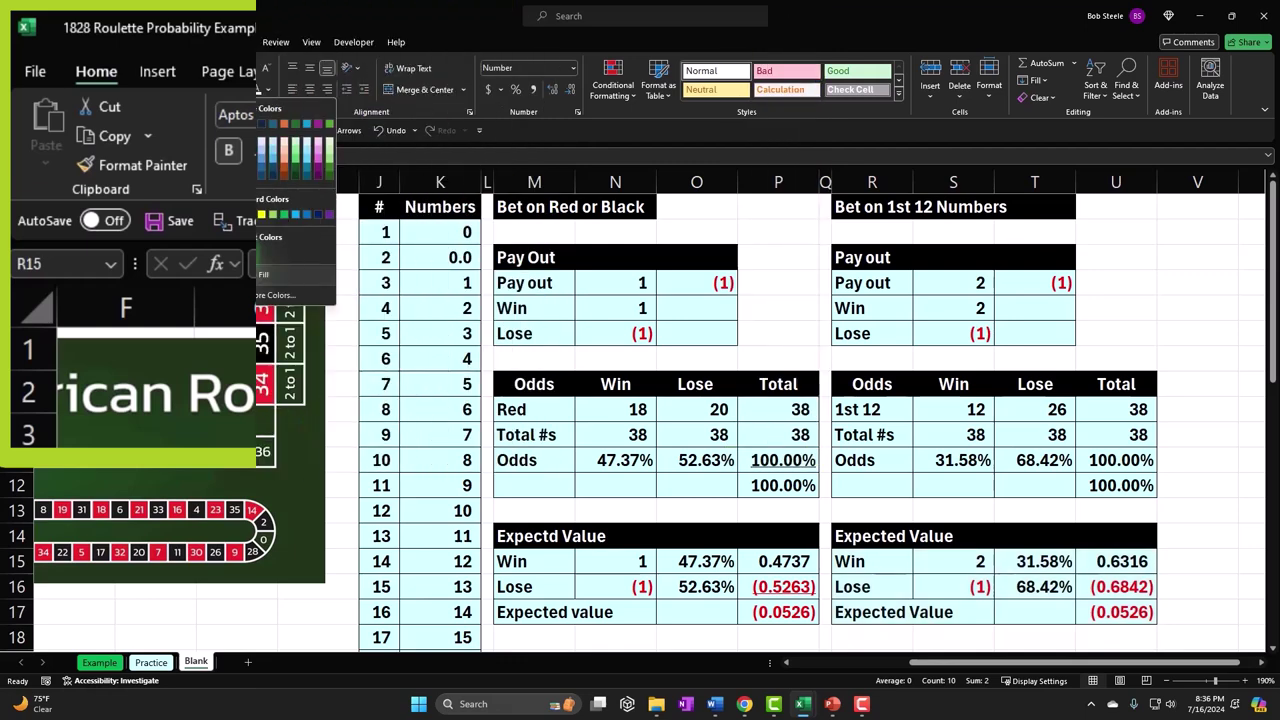
{"action": "left_click", "coordinate": [373, 400]}
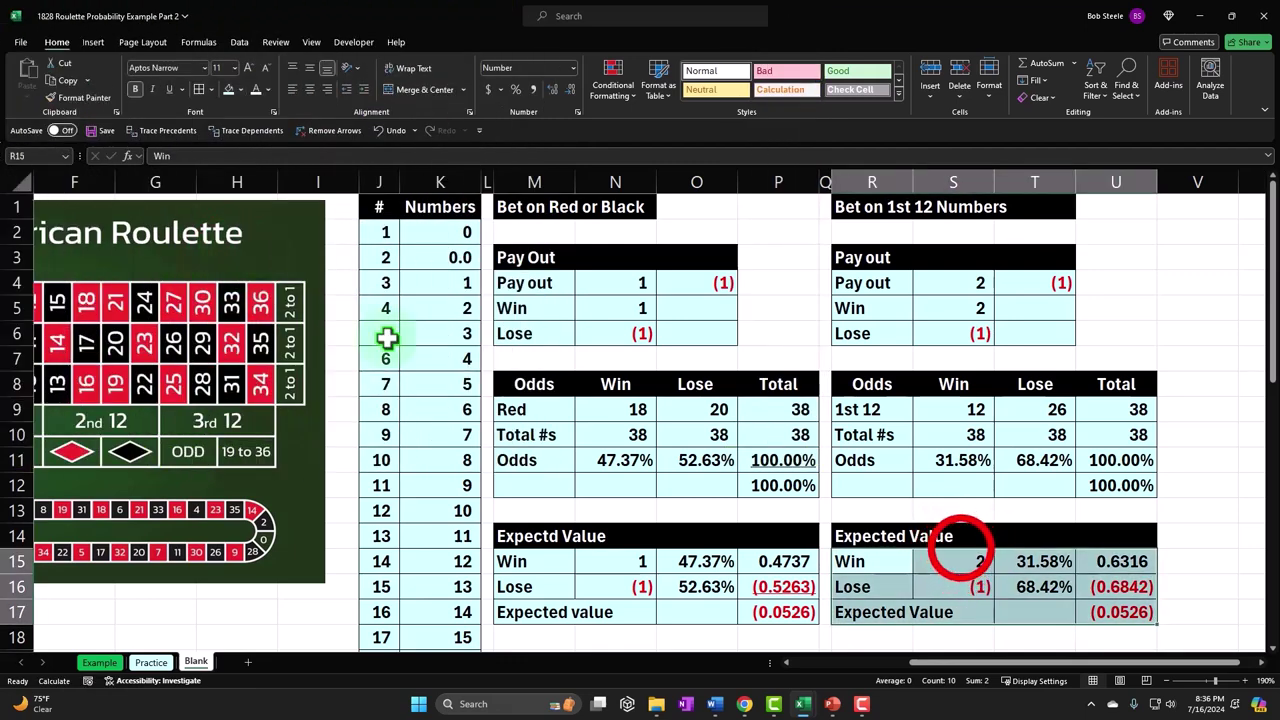
{"action": "left_click", "coordinate": [1125, 611]}
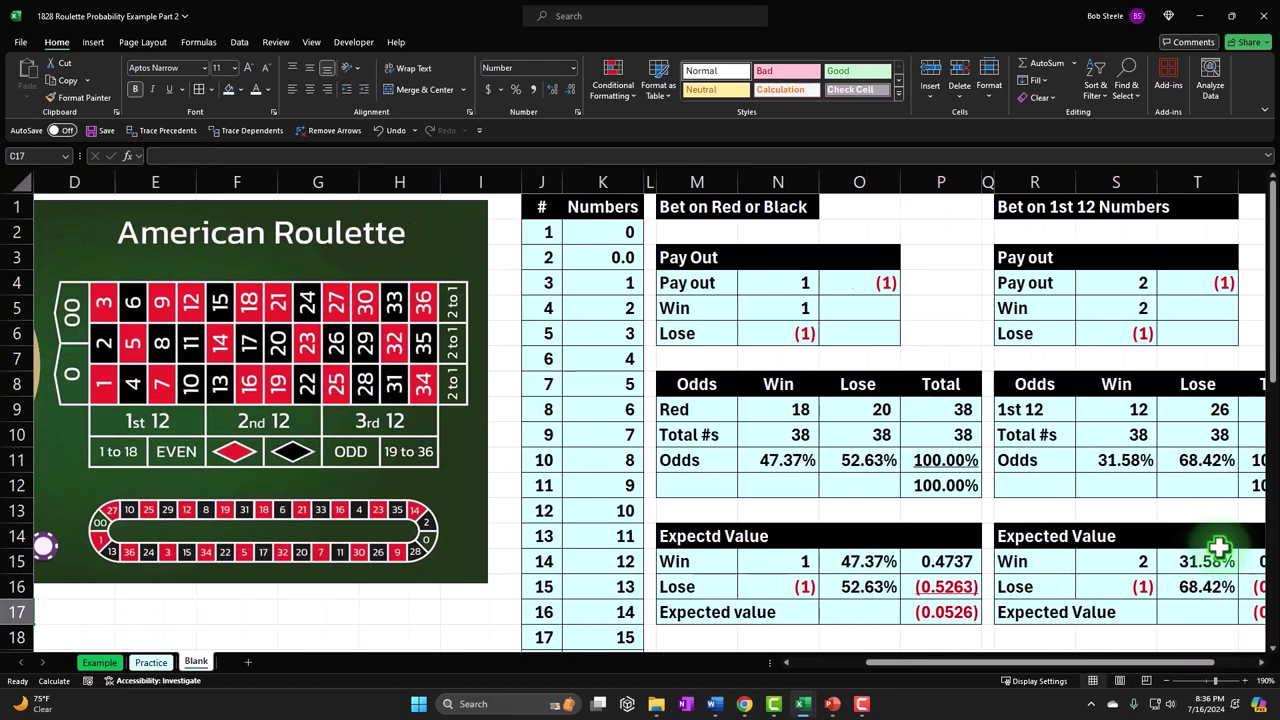
{"action": "key", "text": "Home"}
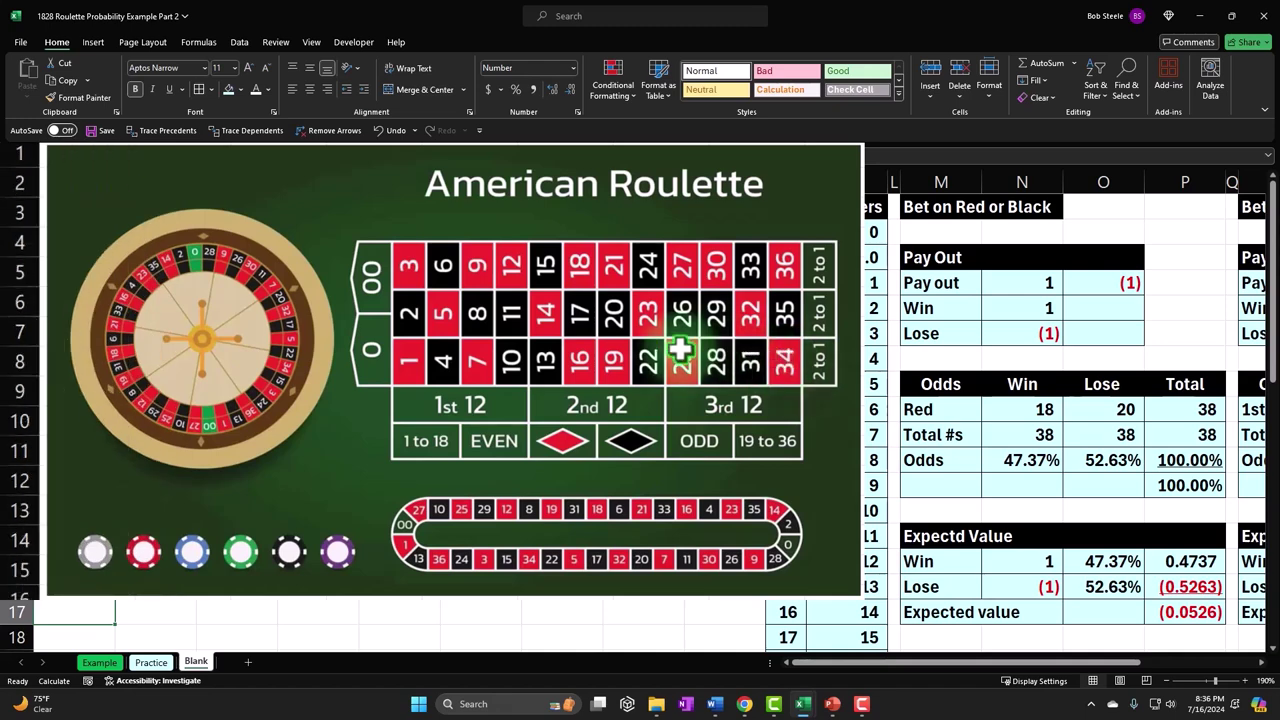
{"action": "left_click", "coordinate": [974, 573]}
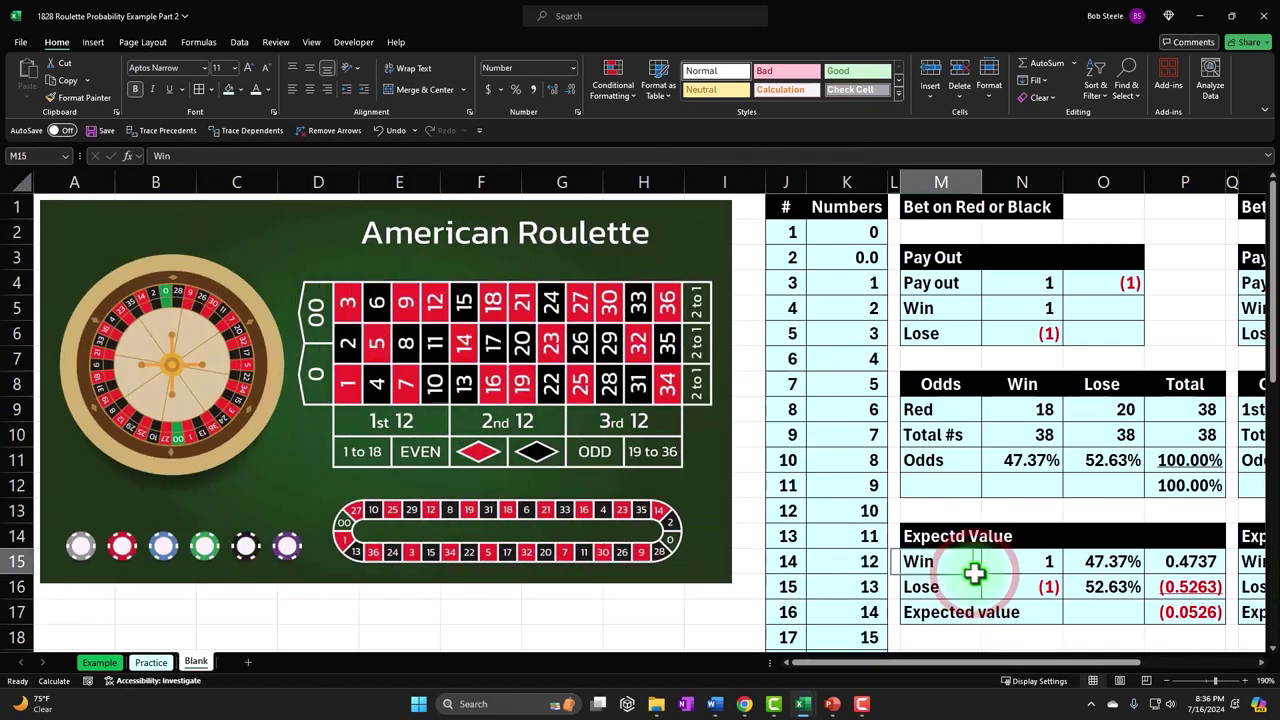
{"action": "key", "text": "Right"}
{"action": "key", "text": "Right"}
{"action": "key", "text": "Right"}
{"action": "key", "text": "Right"}
{"action": "key", "text": "Right"}
{"action": "key", "text": "Right"}
{"action": "key", "text": "Right"}
{"action": "key", "text": "Right"}
{"action": "key", "text": "Right"}
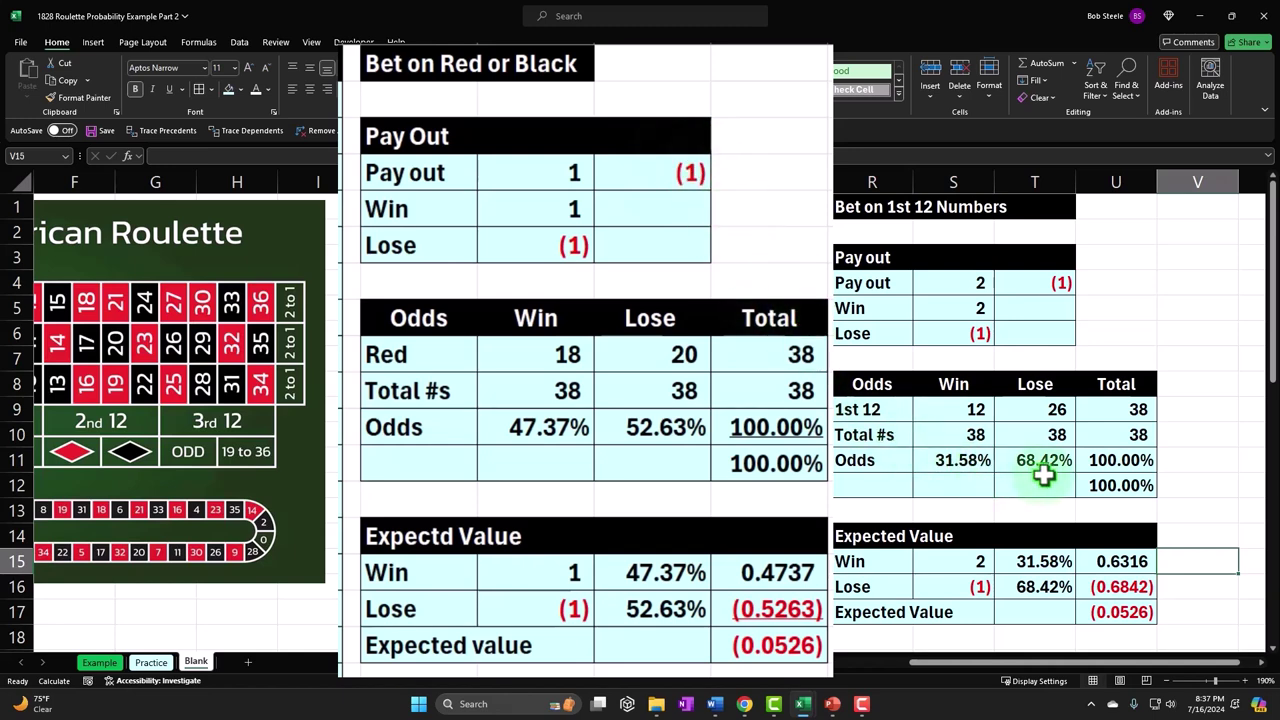
{"action": "left_click_drag", "start_coordinate": [966, 463], "coordinate": [1020, 460]}
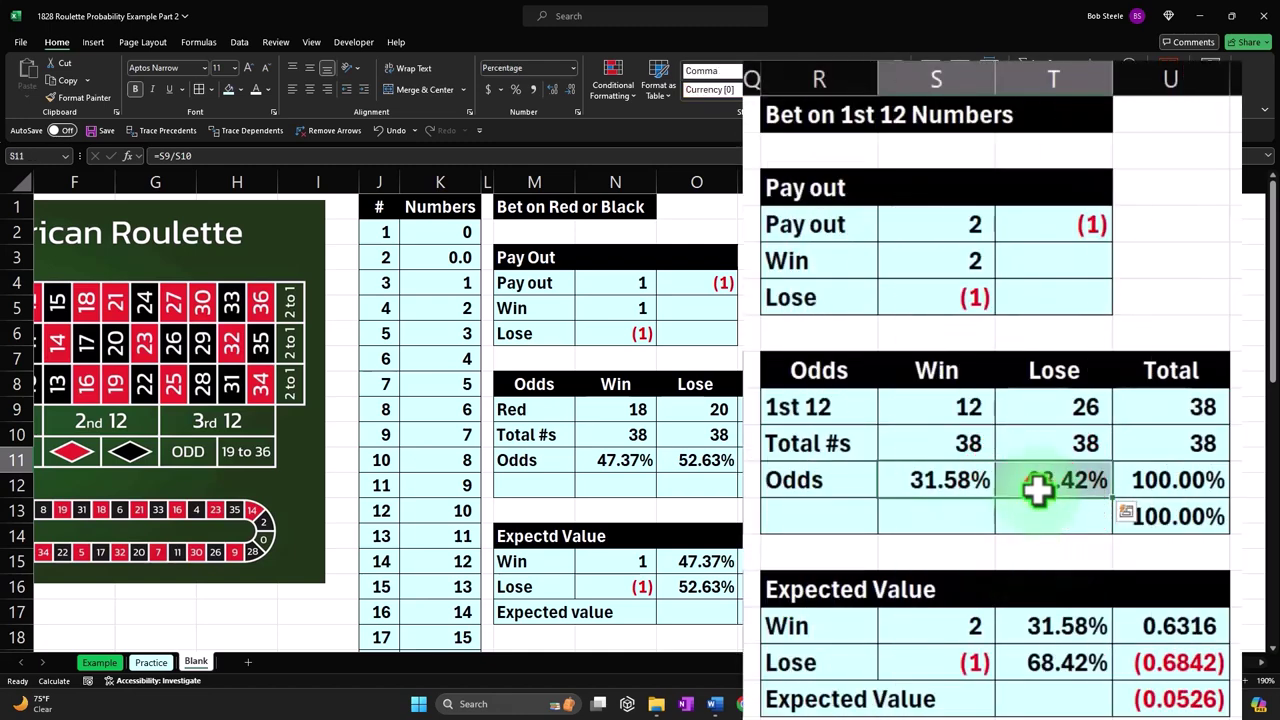
{"action": "left_click", "coordinate": [1038, 488]}
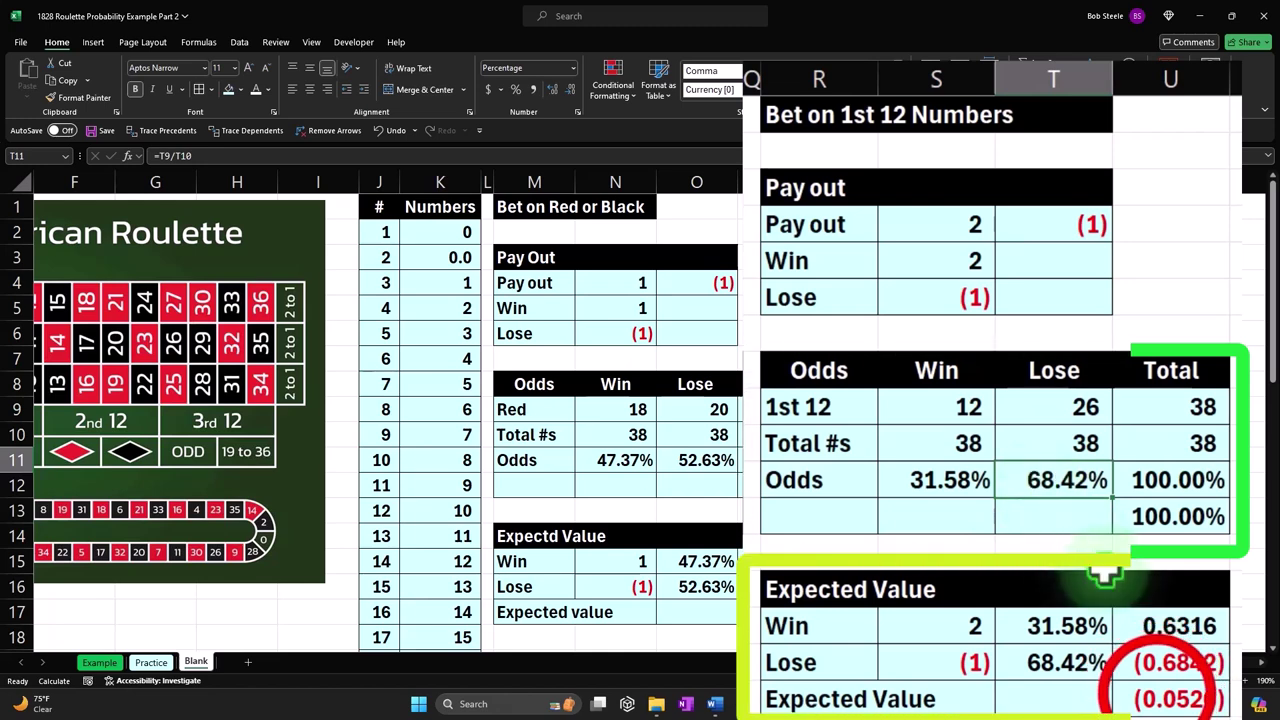
{"action": "left_click", "coordinate": [1160, 697]}
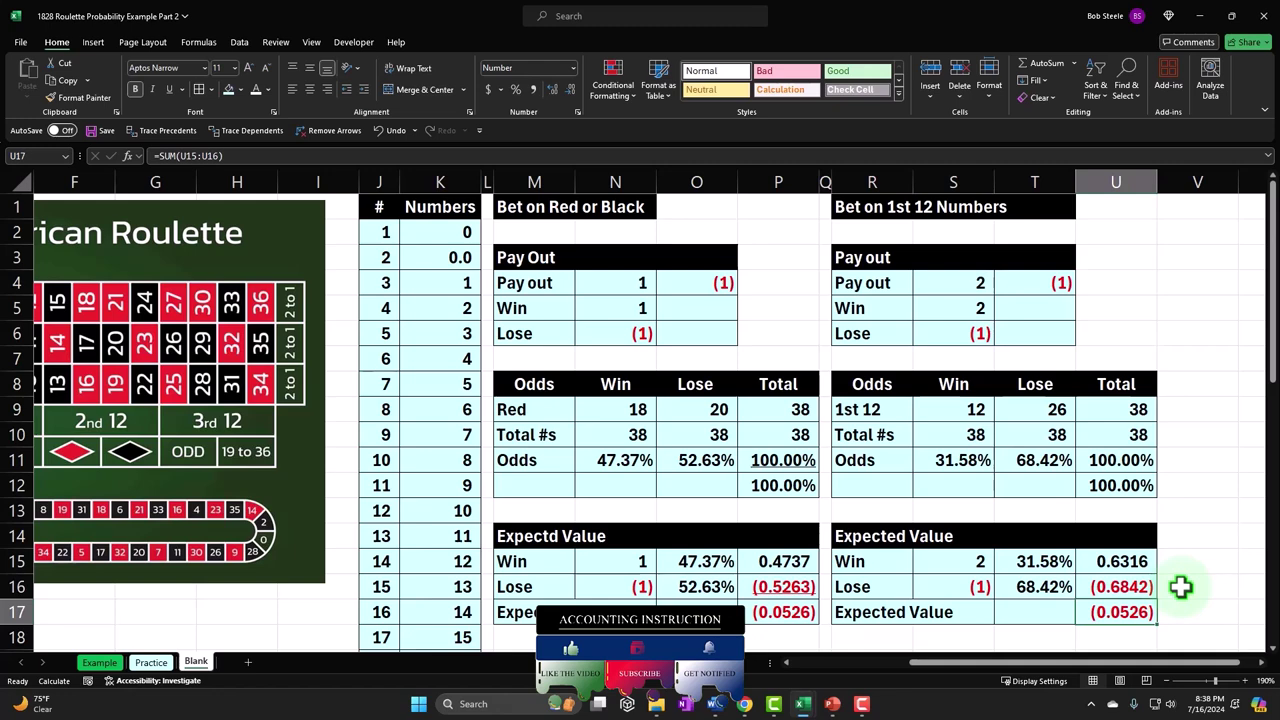
{"action": "left_click_drag", "start_coordinate": [945, 284], "coordinate": [1020, 282]}
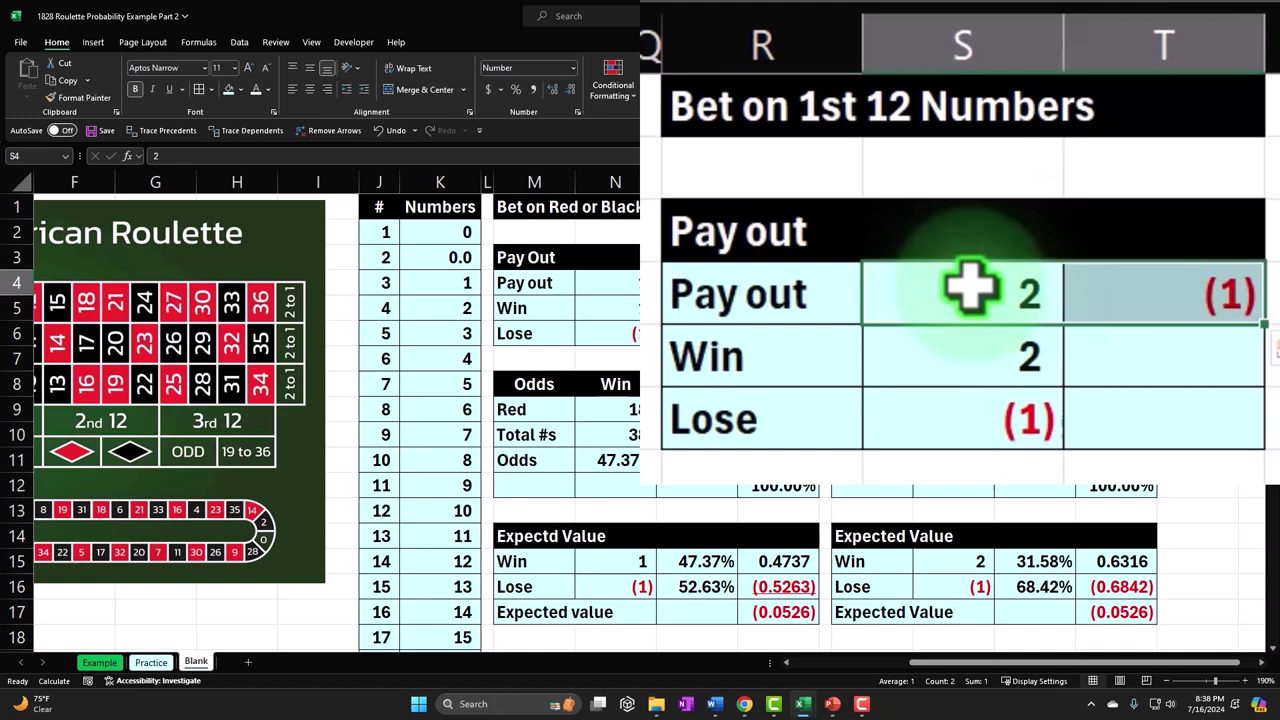
{"action": "left_click_drag", "start_coordinate": [970, 288], "coordinate": [1152, 290]}
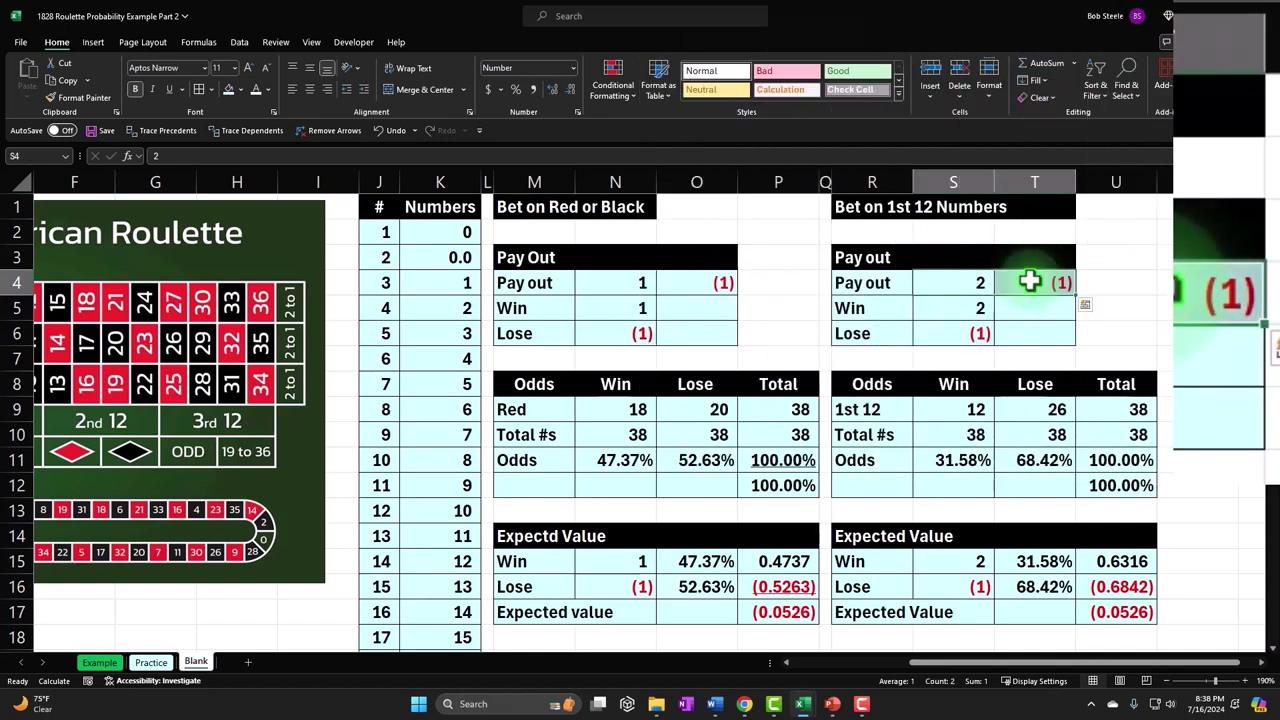
{"action": "left_click_drag", "start_coordinate": [966, 460], "coordinate": [1017, 465]}
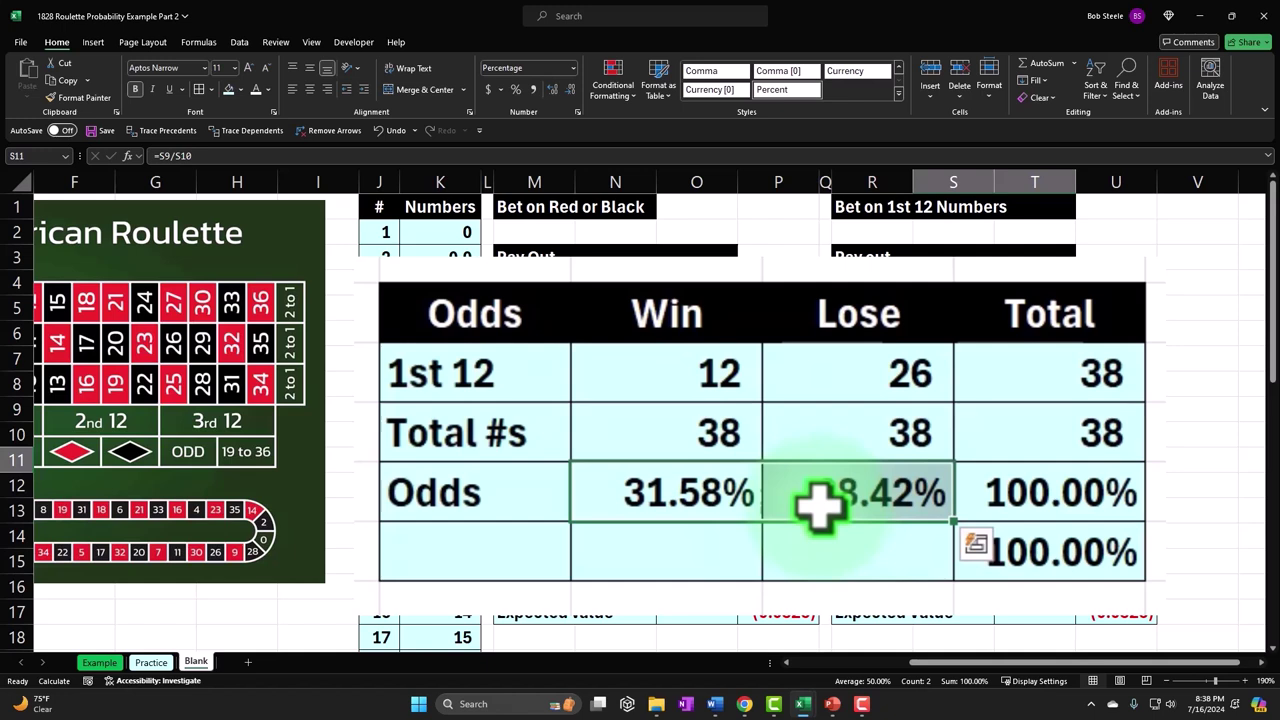
{"action": "left_click", "coordinate": [893, 615]}
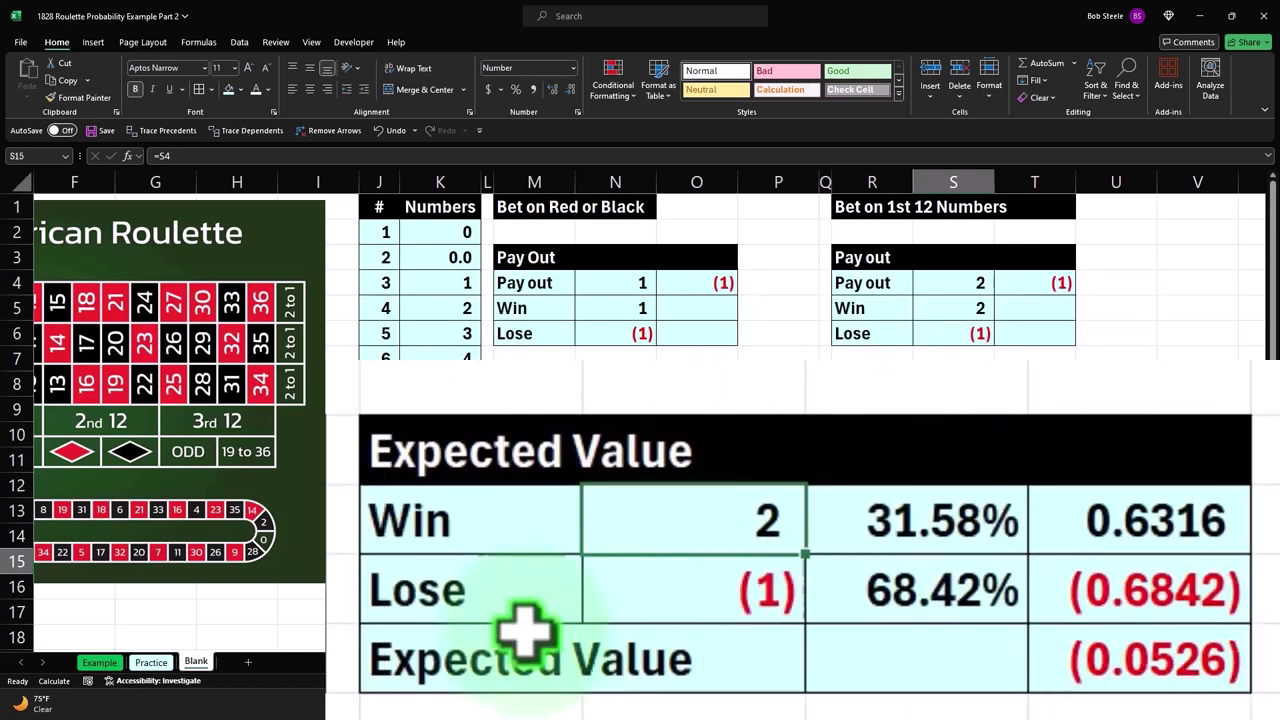
{"action": "key", "text": "Down"}
{"action": "key", "text": "Down"}
{"action": "key", "text": "Right"}
{"action": "key", "text": "Right"}
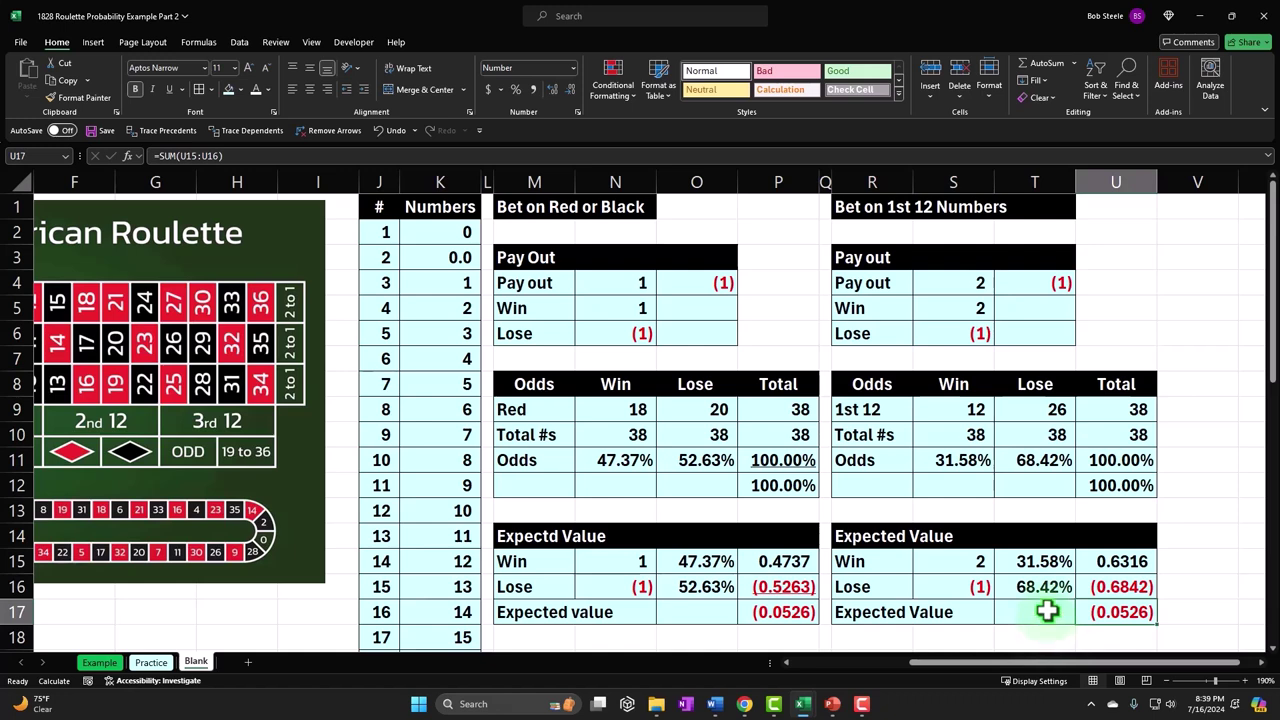
{"action": "left_click", "coordinate": [428, 486]}
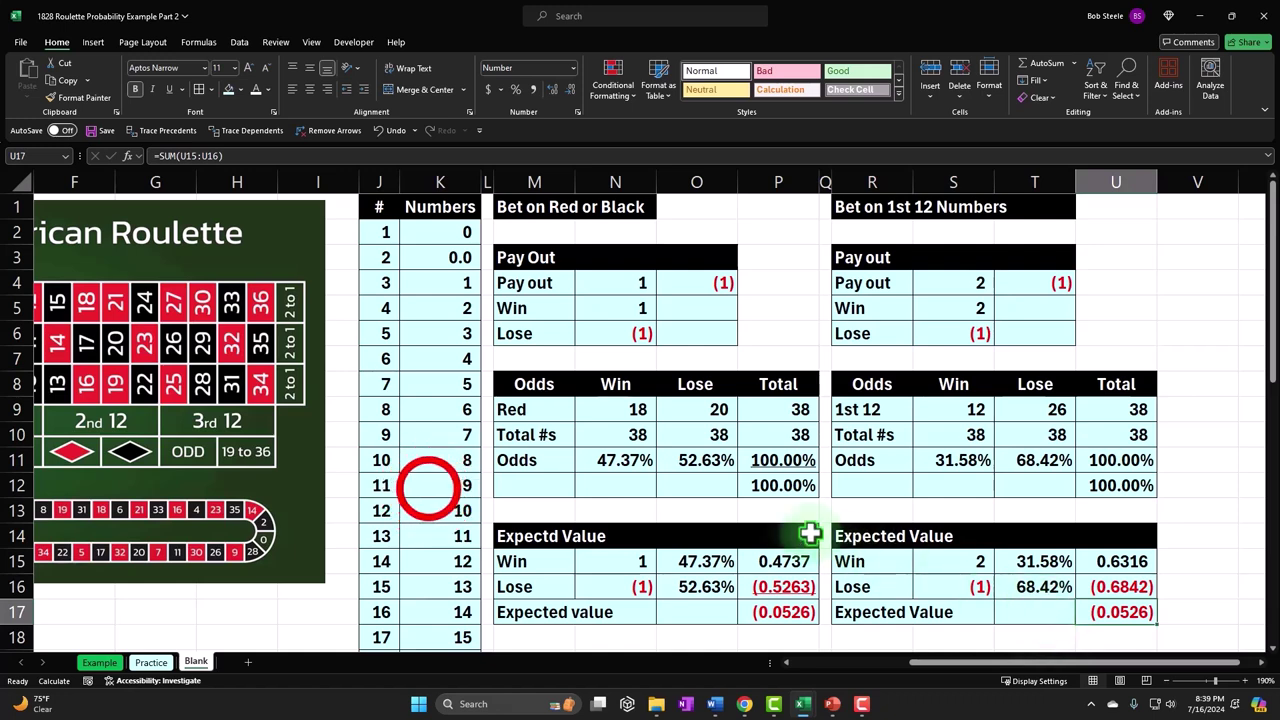
{"action": "key", "text": "Left"}
{"action": "key", "text": "Home"}
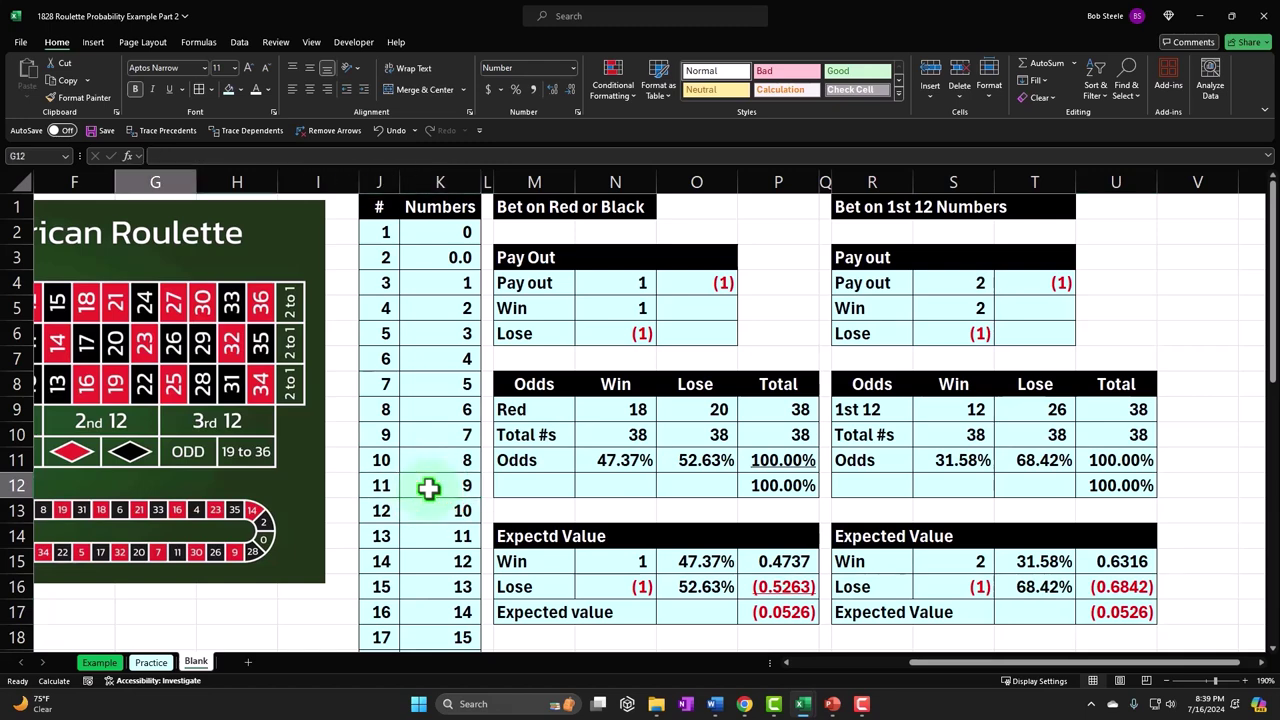
{"action": "left_click", "coordinate": [434, 415]}
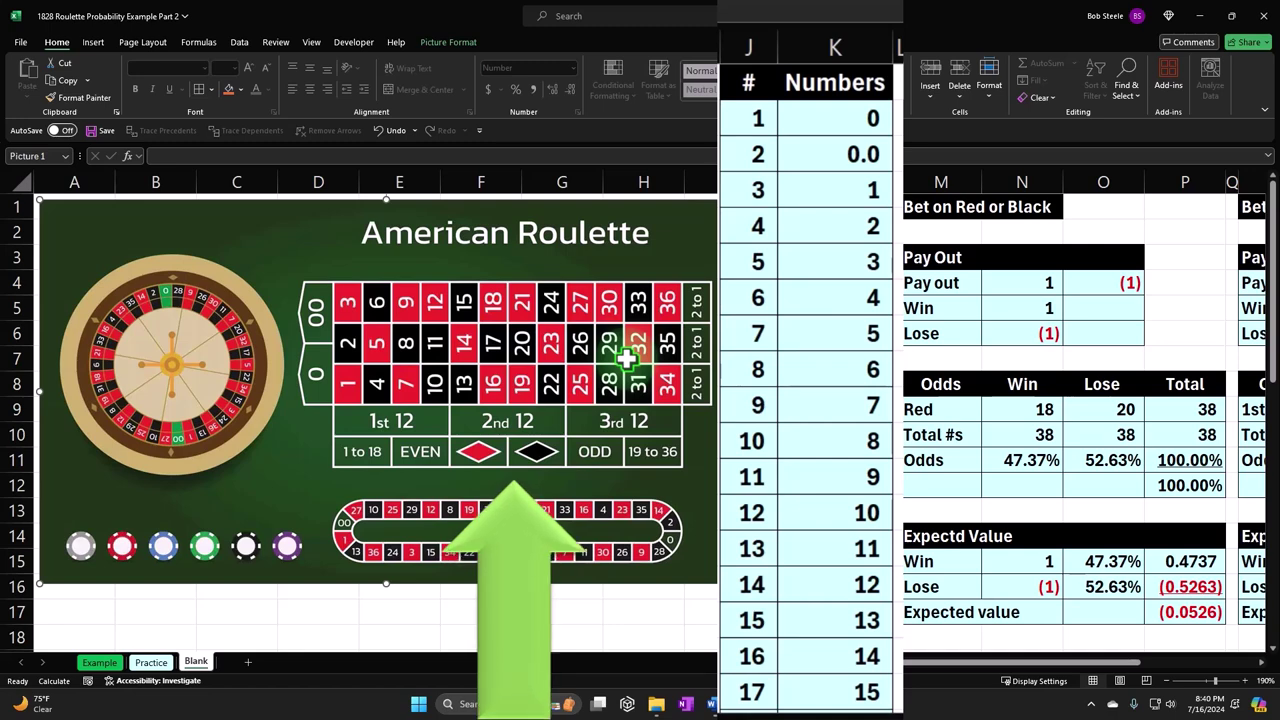
{"action": "left_click", "coordinate": [872, 256]}
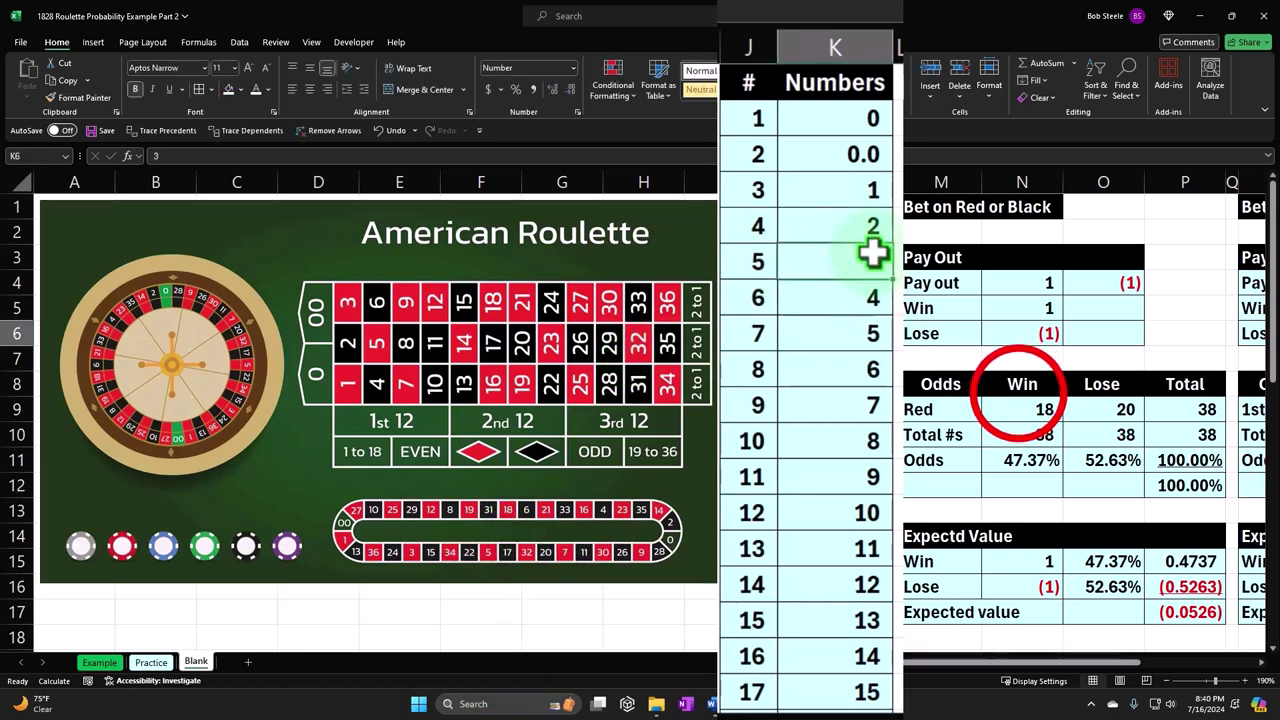
{"action": "left_click", "coordinate": [1018, 388]}
{"action": "scroll", "coordinate": [1020, 392], "scroll_direction": "down", "scroll_amount": 1}
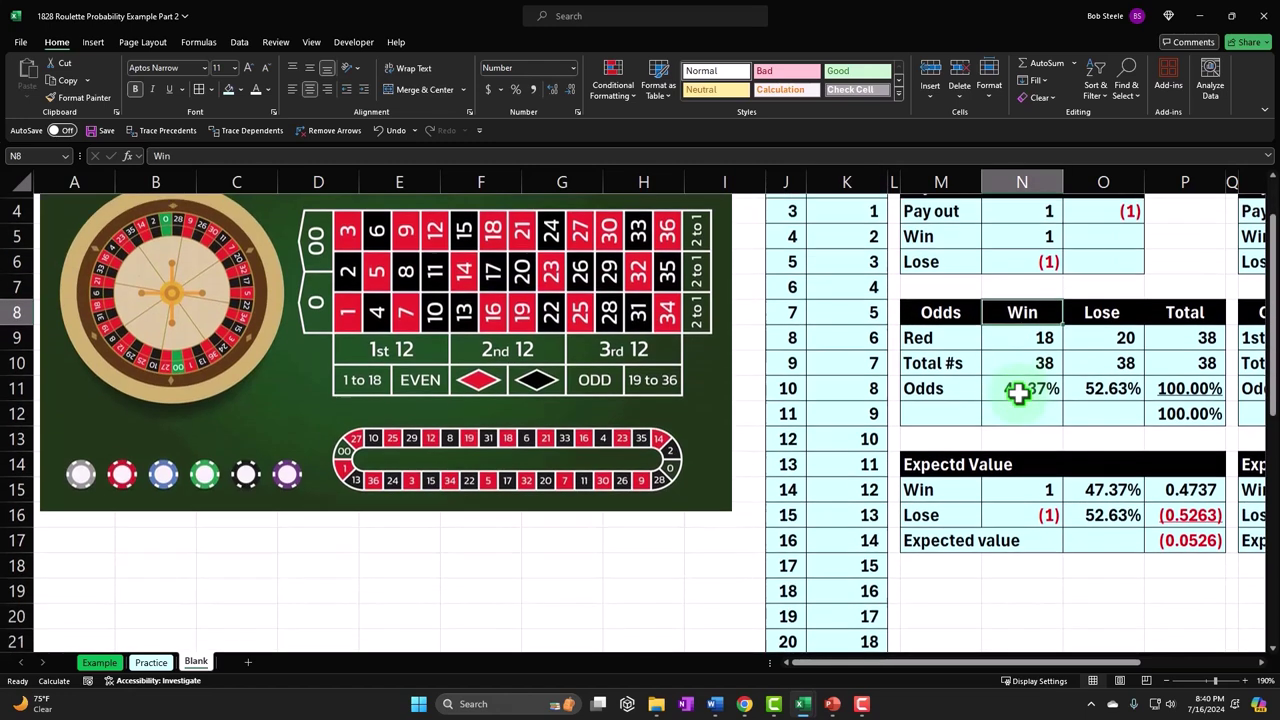
{"action": "left_click", "coordinate": [1185, 536]}
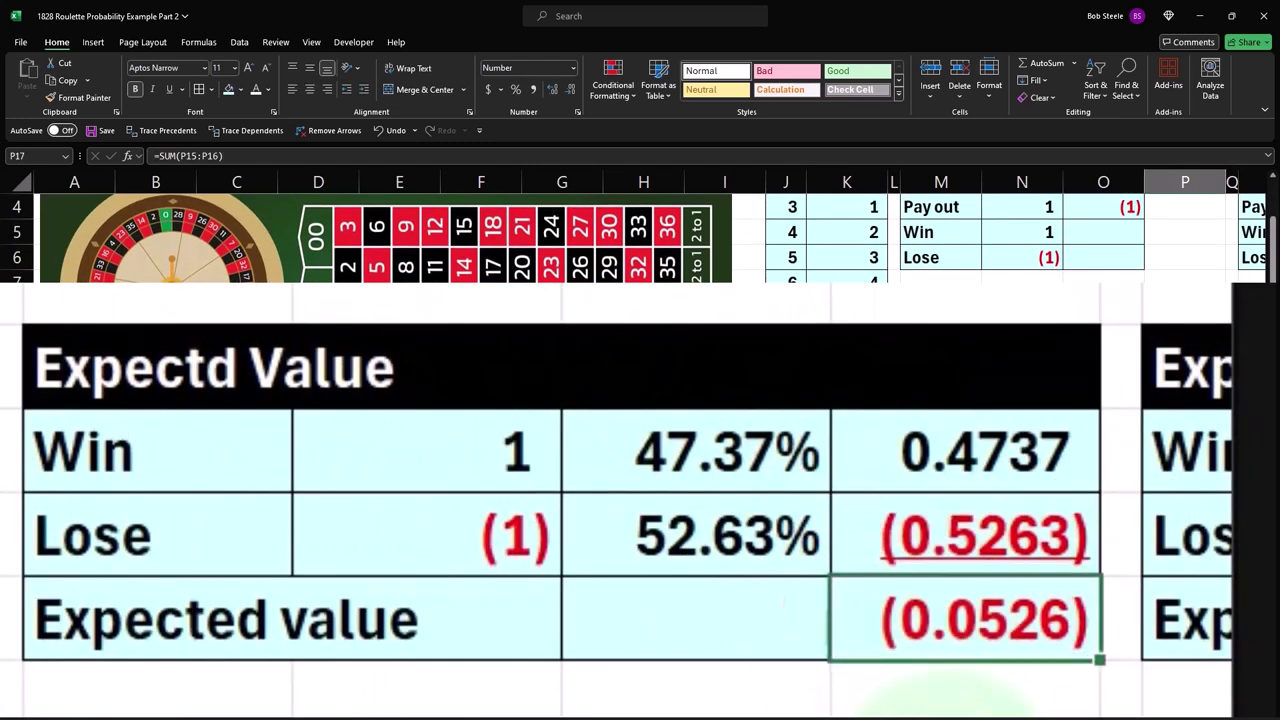